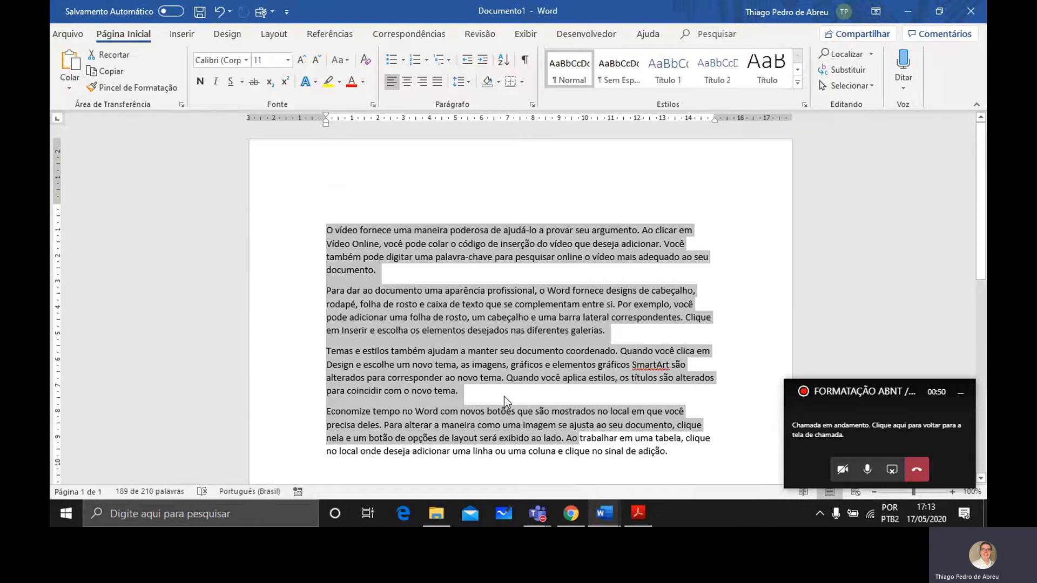
- Show the manual1.pdf TCC manual in Acrobat Reader, scrolled back to its title page
{"action": "left_click", "coordinate": [504, 396]}
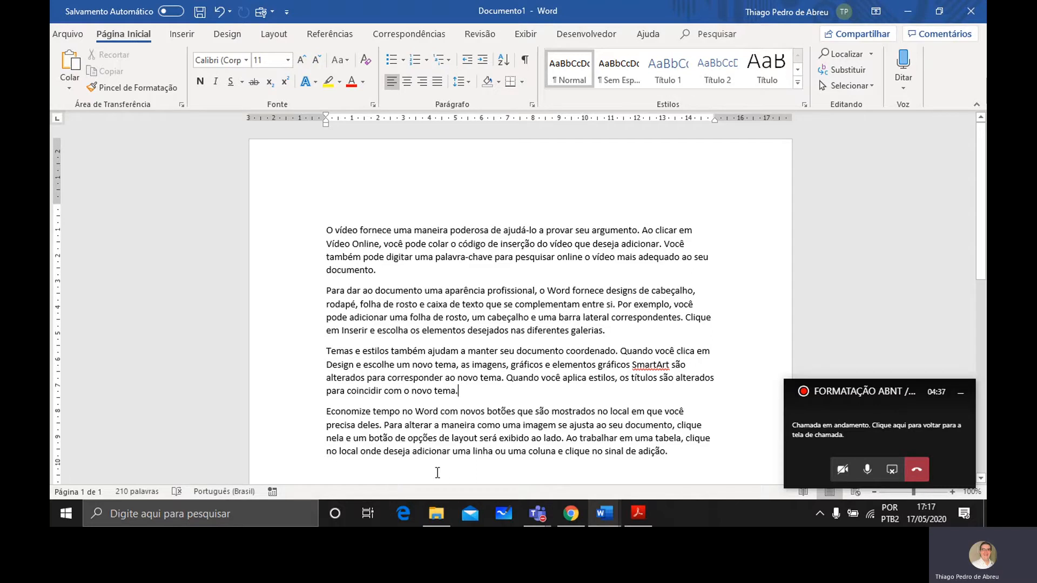
{"action": "left_click", "coordinate": [640, 516]}
{"action": "scroll", "coordinate": [578, 426], "scroll_direction": "up", "scroll_amount": 4}
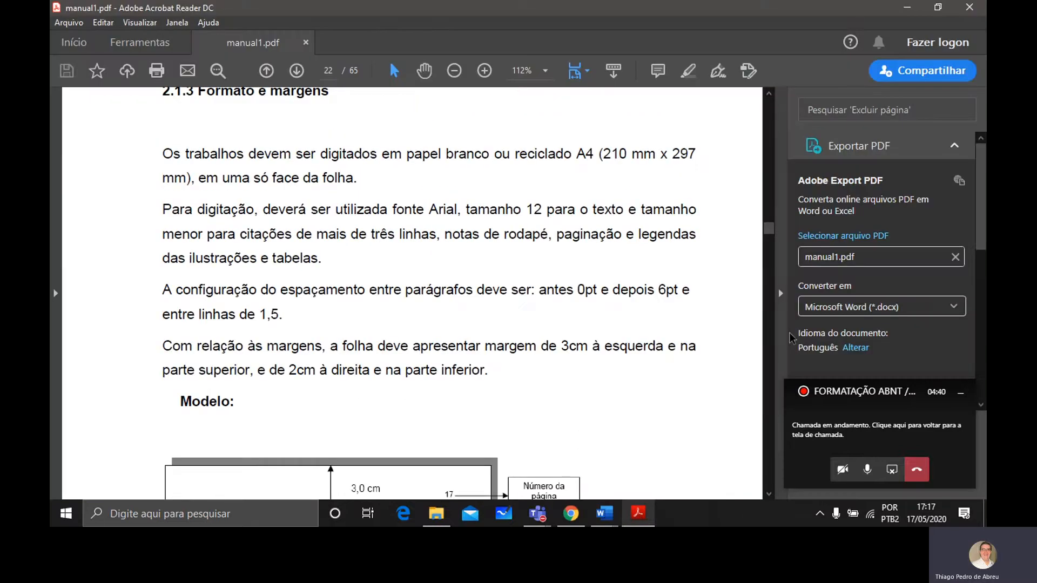
{"action": "left_click_drag", "start_coordinate": [767, 229], "coordinate": [767, 103]}
{"action": "scroll", "coordinate": [634, 299], "scroll_direction": "down", "scroll_amount": 3}
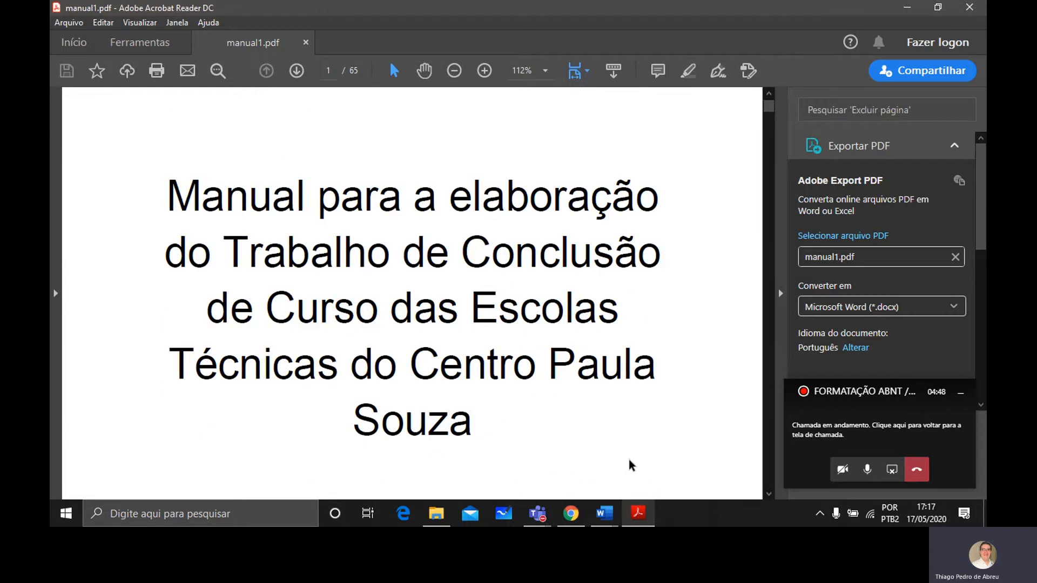
- Switch to the ETEC Dona Escolástica Rosa TCC page in Chrome and scroll to its Downloads list
{"action": "mouse_move", "coordinate": [571, 518]}
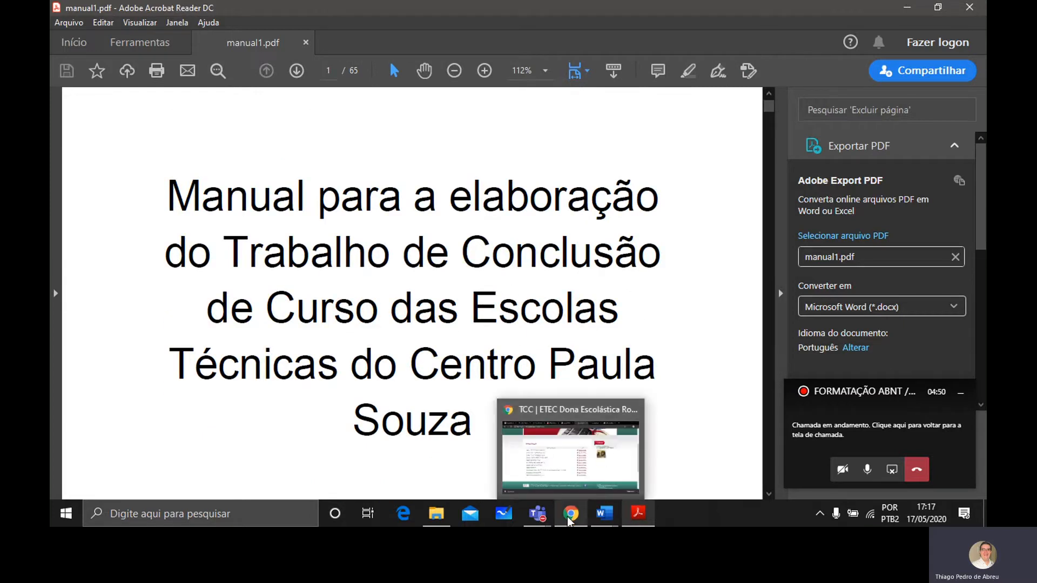
{"action": "left_click", "coordinate": [569, 456]}
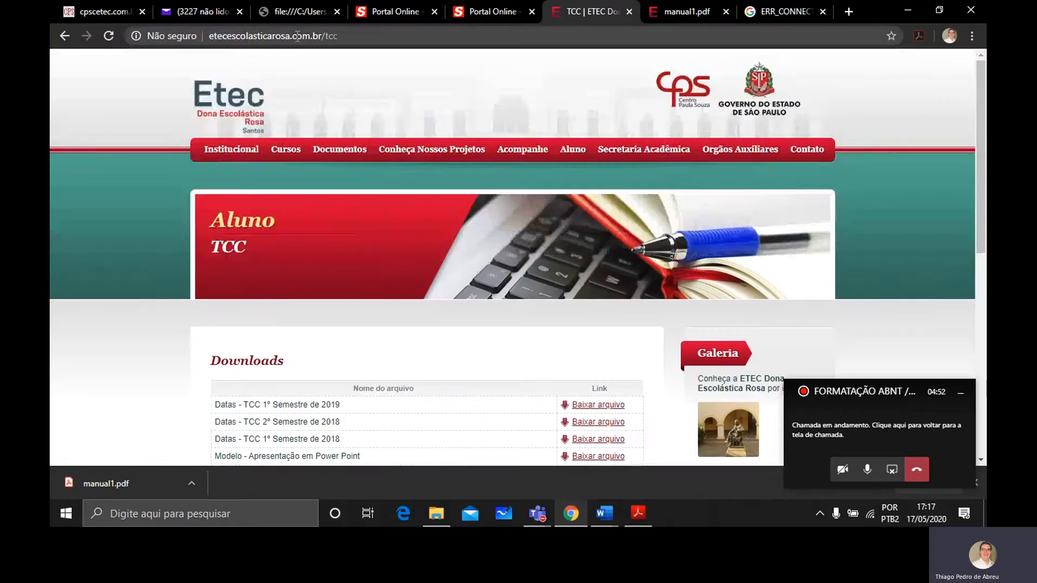
{"action": "mouse_move", "coordinate": [574, 156]}
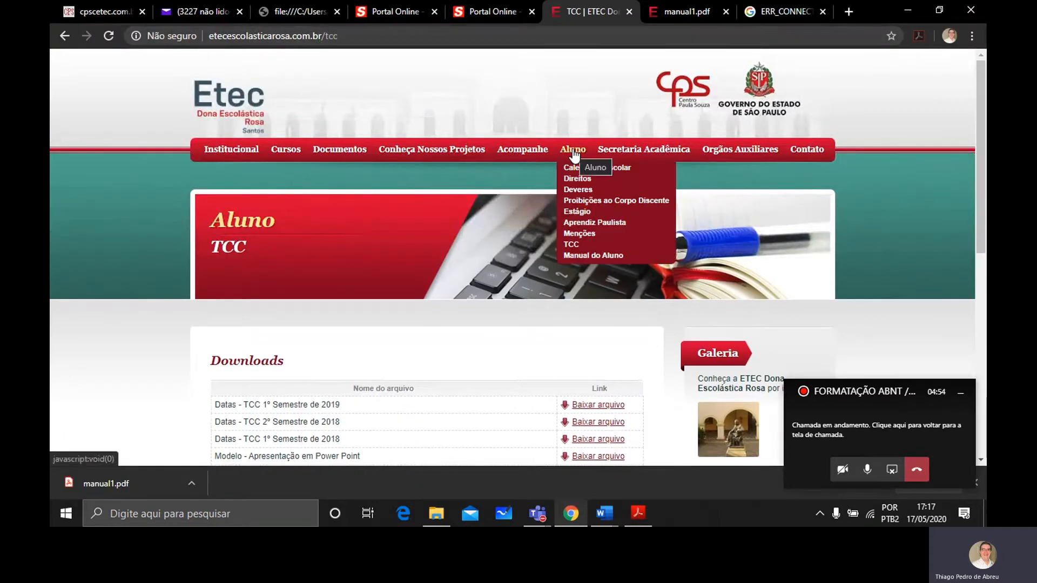
{"action": "scroll", "coordinate": [575, 251], "scroll_direction": "down", "scroll_amount": 2}
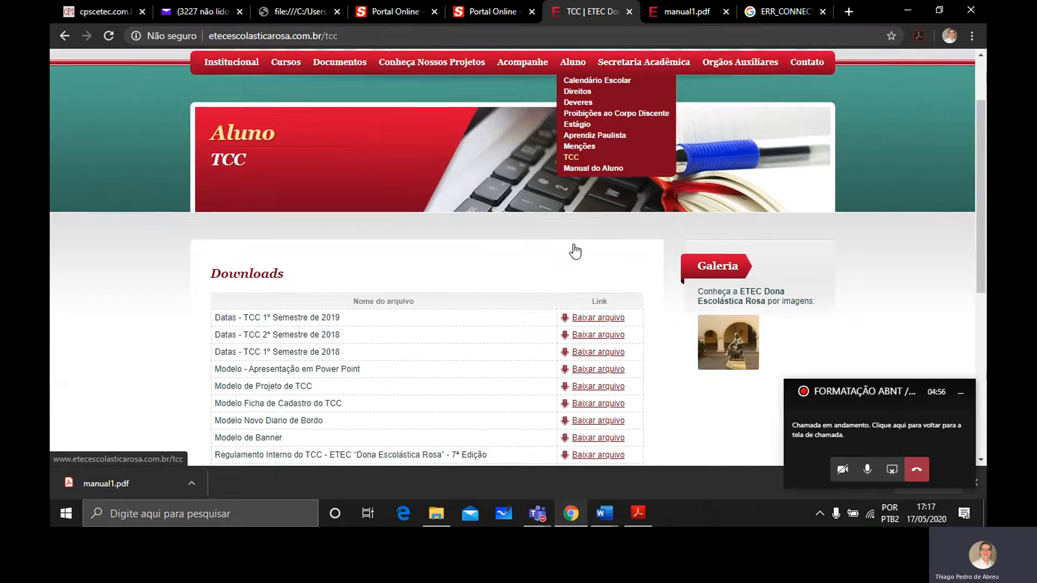
{"action": "scroll", "coordinate": [575, 251], "scroll_direction": "down", "scroll_amount": 2}
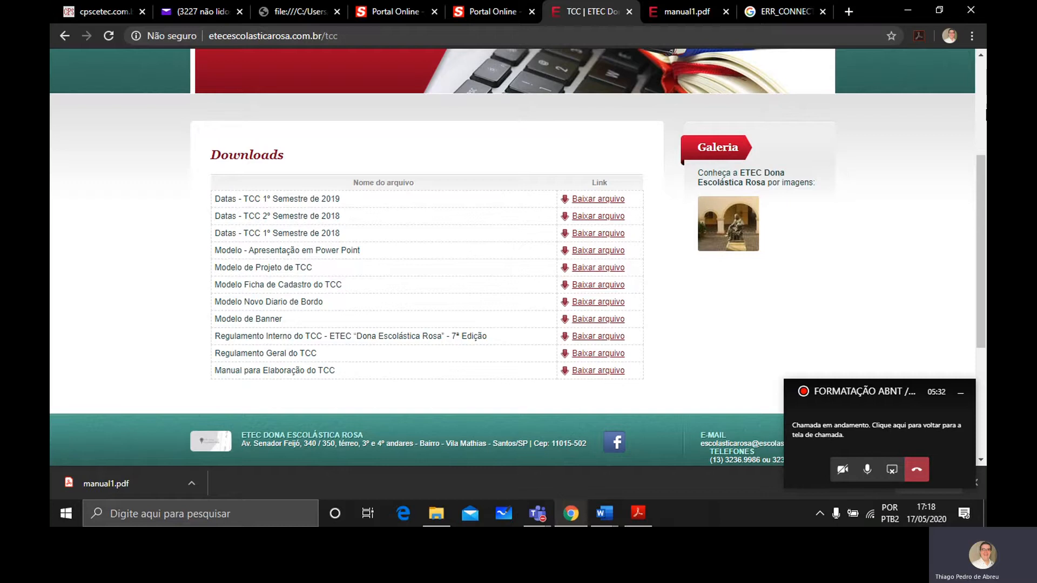
{"action": "left_click", "coordinate": [607, 515]}
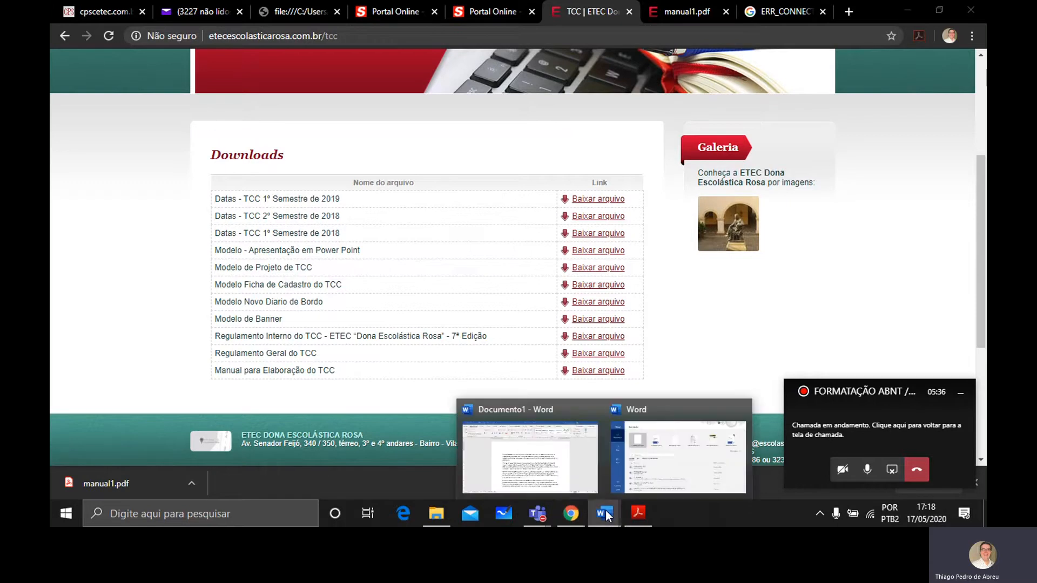
- Return to Documento1 in Word and delete all four sample paragraphs
{"action": "left_click", "coordinate": [585, 472]}
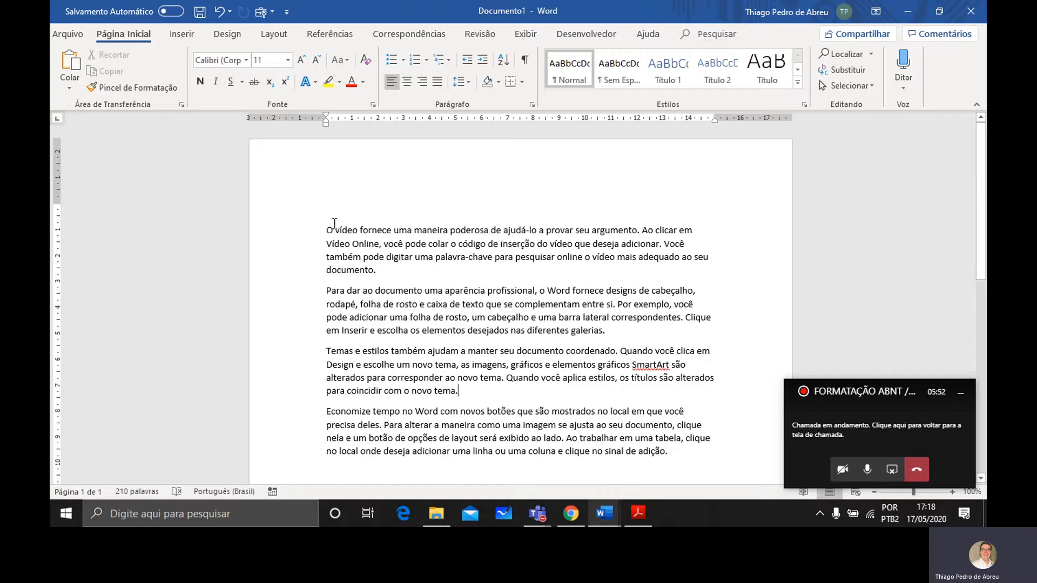
{"action": "left_click_drag", "start_coordinate": [327, 232], "coordinate": [677, 461]}
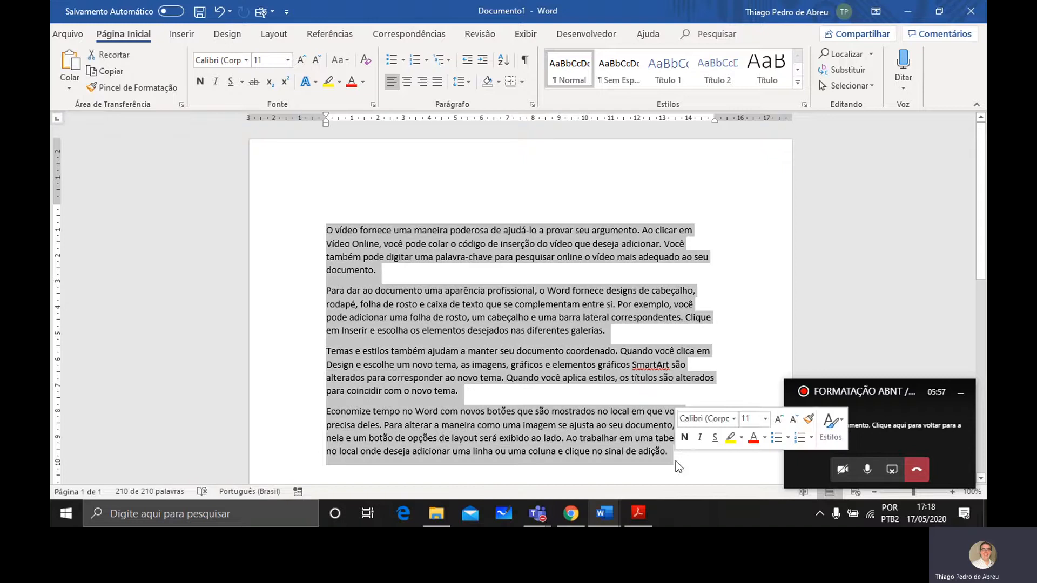
{"action": "key", "text": "Delete"}
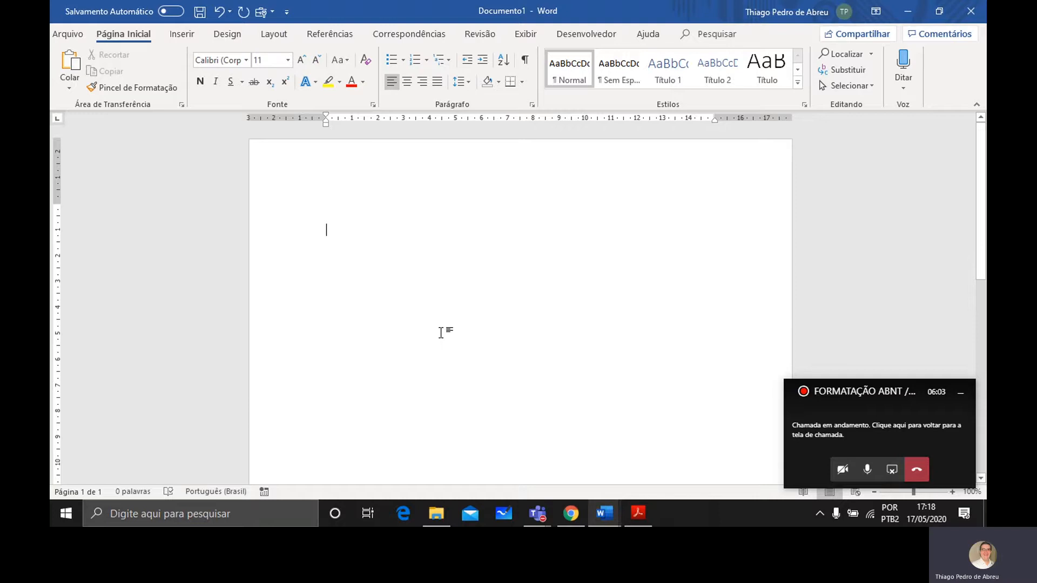
- Generate four paragraphs of three sentences each with =rand(4,3)
{"action": "type", "text": "=rand"}
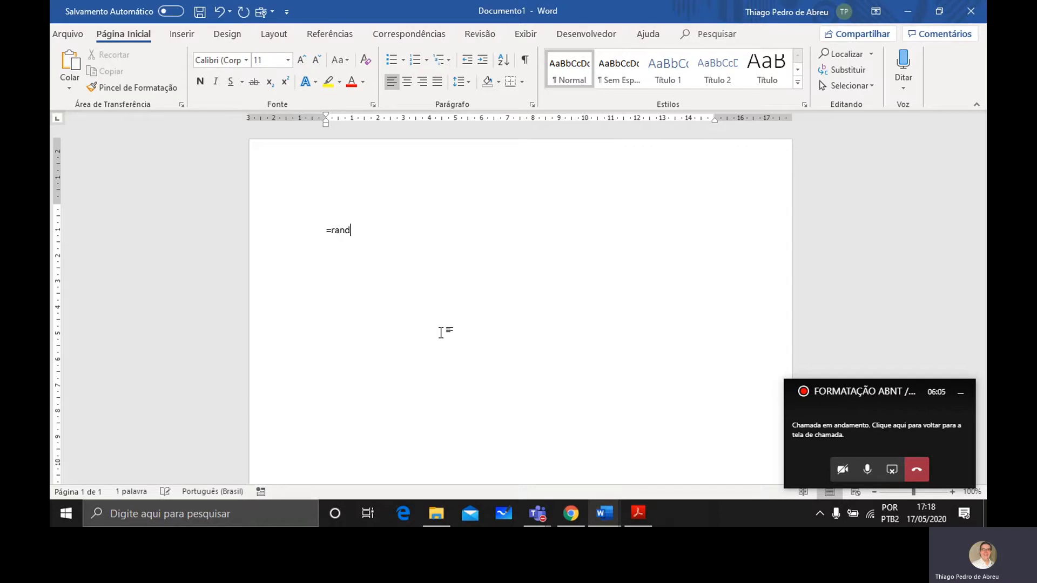
{"action": "type", "text": "(4,3)"}
{"action": "key", "text": "Return"}
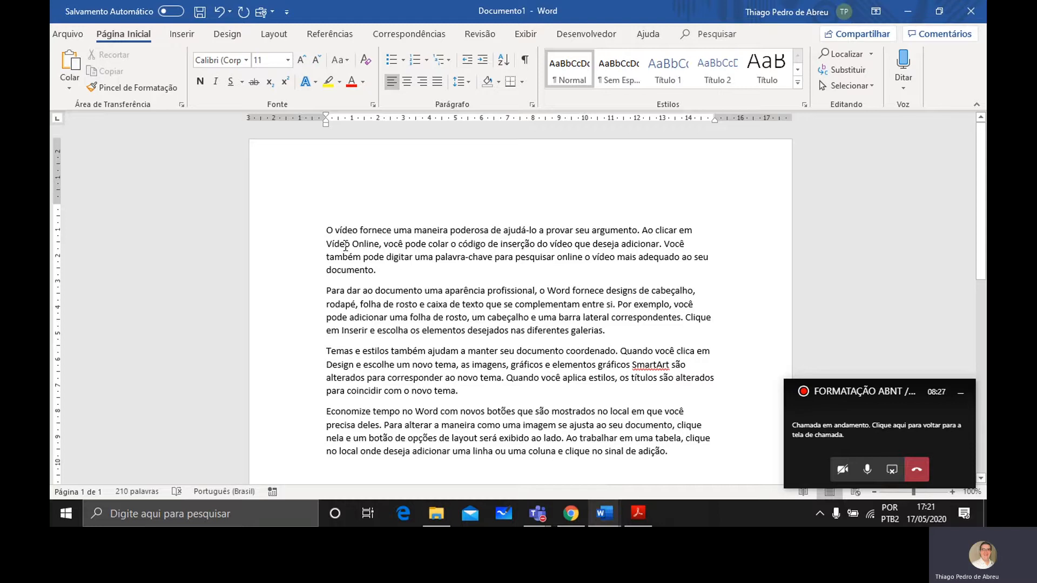
- Open Configurar página from Layout > Margens > Margens Personalizadas
{"action": "left_click", "coordinate": [274, 37]}
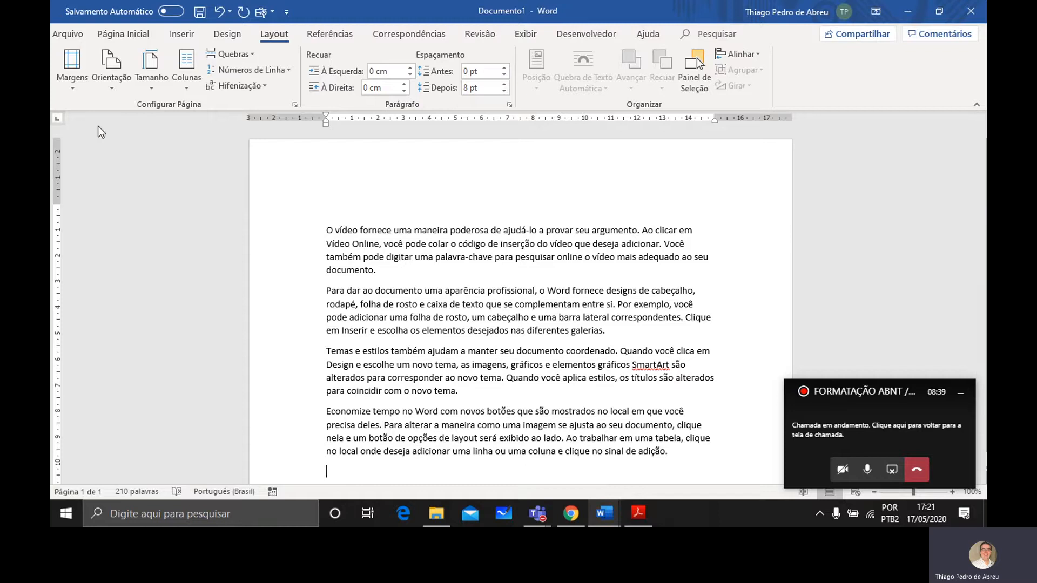
{"action": "left_click", "coordinate": [72, 86]}
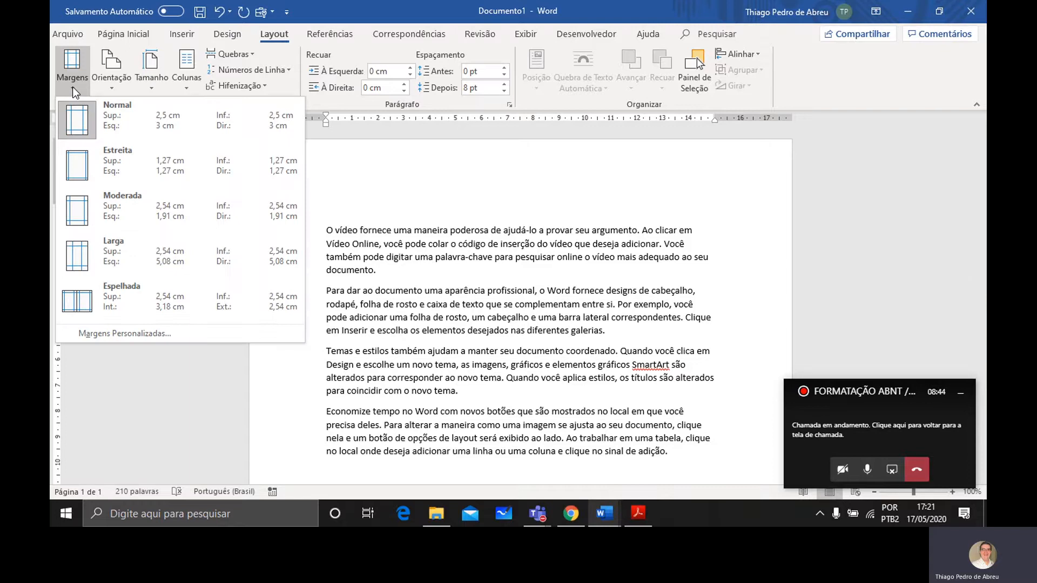
{"action": "left_click", "coordinate": [138, 334]}
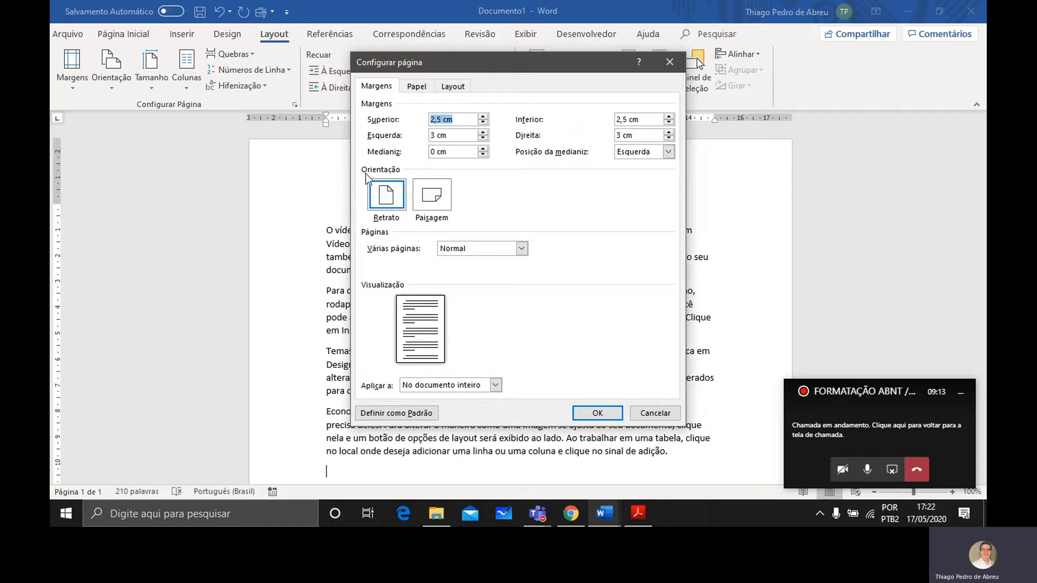
- Change the margins to 3 cm top, 2 cm bottom and 2 cm right, keeping 3 cm left
{"action": "left_click", "coordinate": [440, 120]}
{"action": "key", "text": "BackSpace"}
{"action": "key", "text": "BackSpace"}
{"action": "key", "text": "BackSpace"}
{"action": "type", "text": "3"}
{"action": "left_click", "coordinate": [625, 118]}
{"action": "key", "text": "BackSpace"}
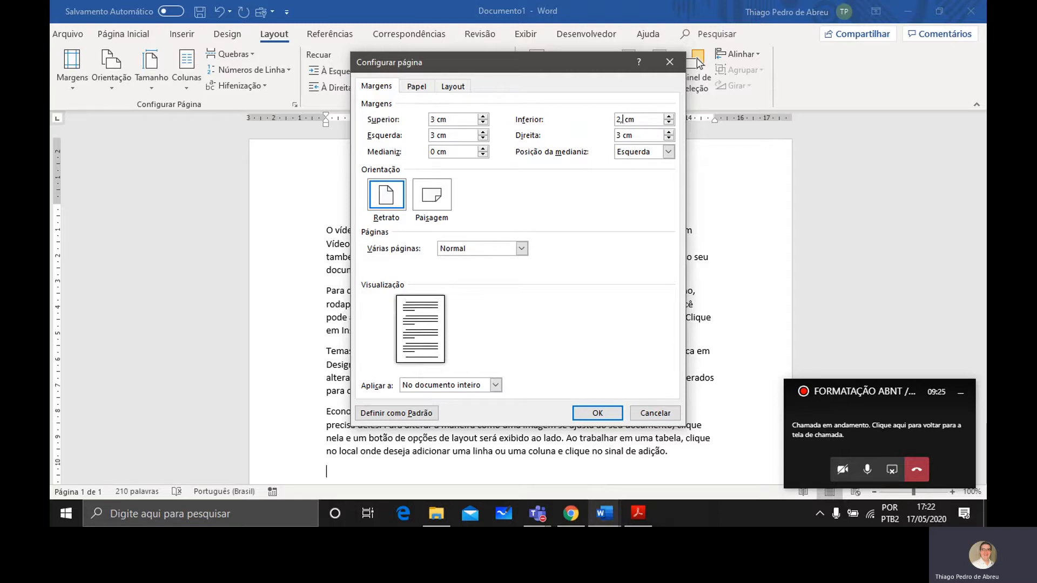
{"action": "key", "text": "BackSpace"}
{"action": "left_click", "coordinate": [618, 137]}
{"action": "key", "text": "BackSpace"}
{"action": "type", "text": "2"}
{"action": "left_click", "coordinate": [436, 119]}
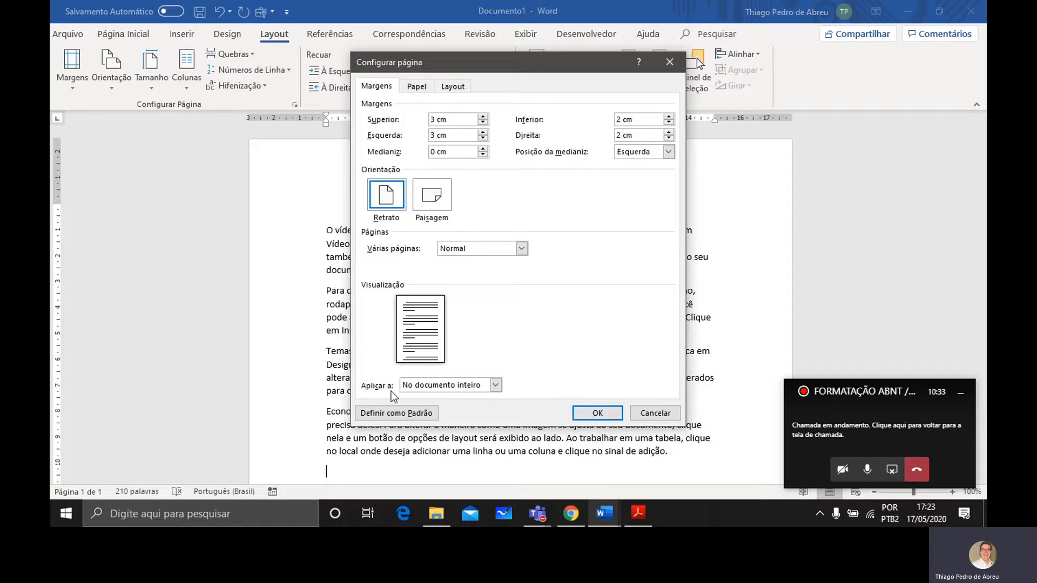
{"action": "left_click", "coordinate": [606, 413]}
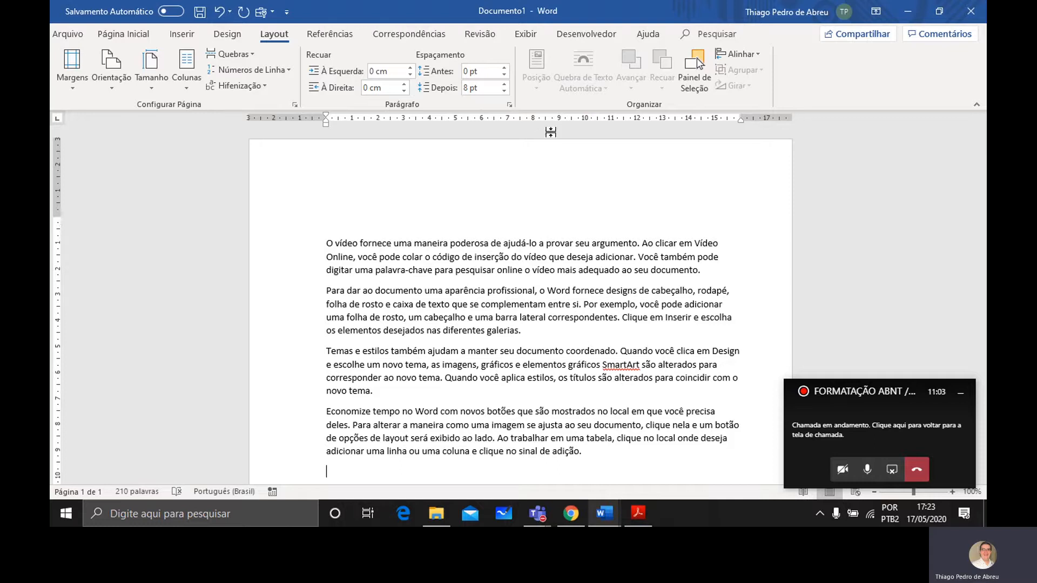
{"action": "left_click", "coordinate": [526, 33]}
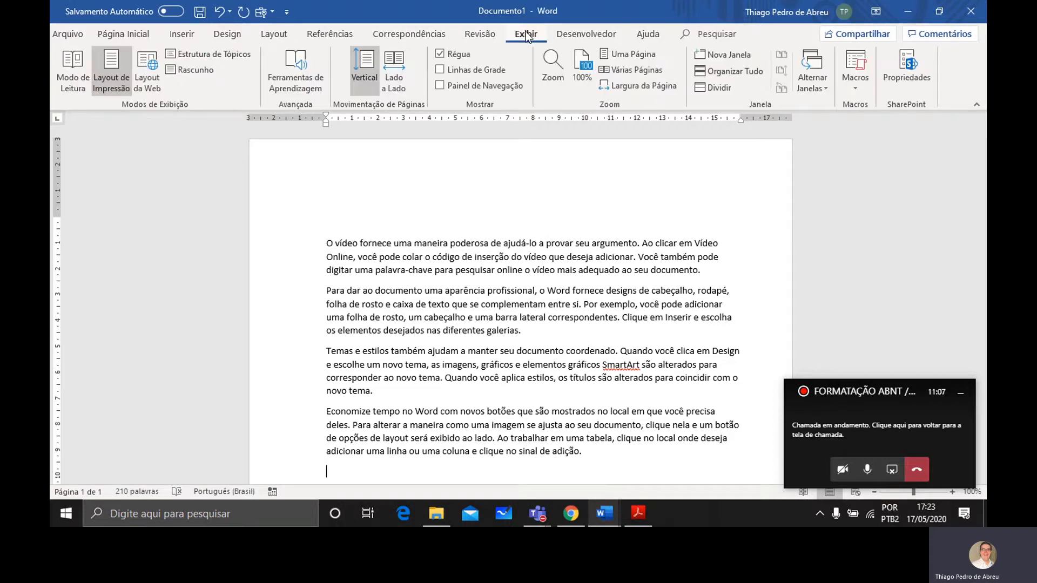
{"action": "left_click", "coordinate": [456, 56]}
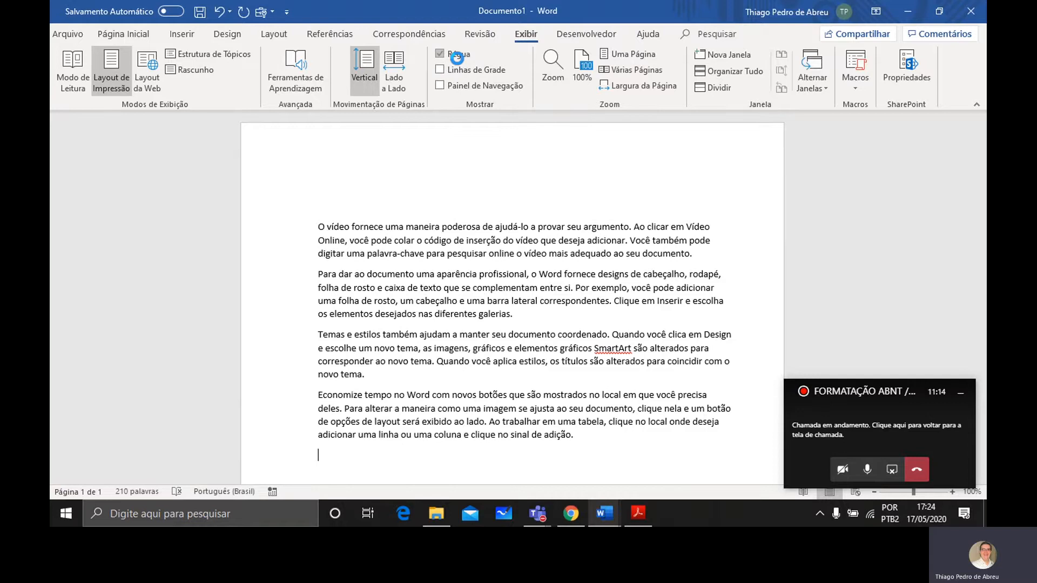
{"action": "left_click", "coordinate": [457, 60]}
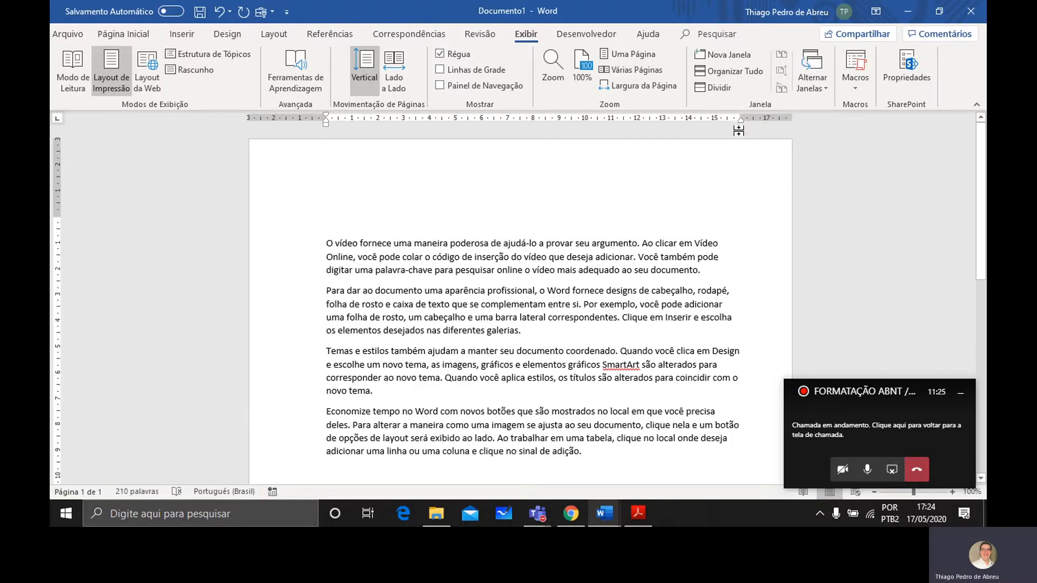
{"action": "scroll", "coordinate": [582, 283], "scroll_direction": "down", "scroll_amount": 8}
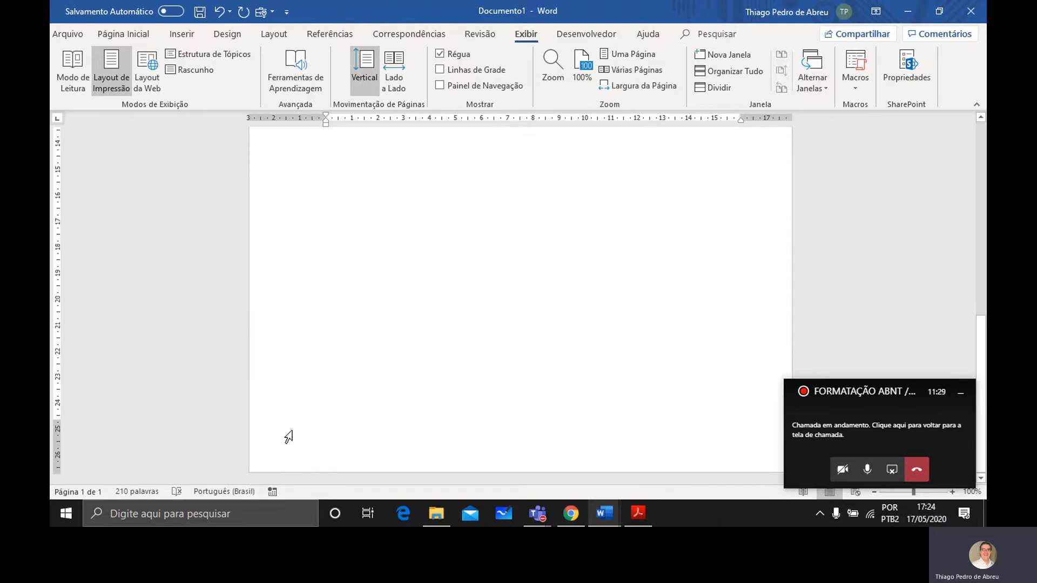
{"action": "scroll", "coordinate": [356, 427], "scroll_direction": "up", "scroll_amount": 8}
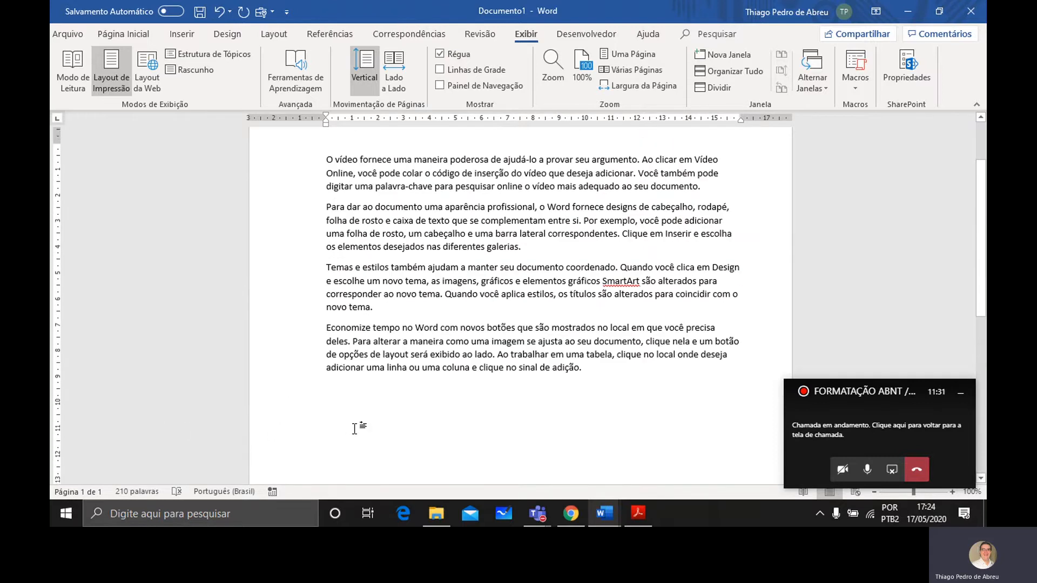
{"action": "scroll", "coordinate": [354, 428], "scroll_direction": "up", "scroll_amount": 1}
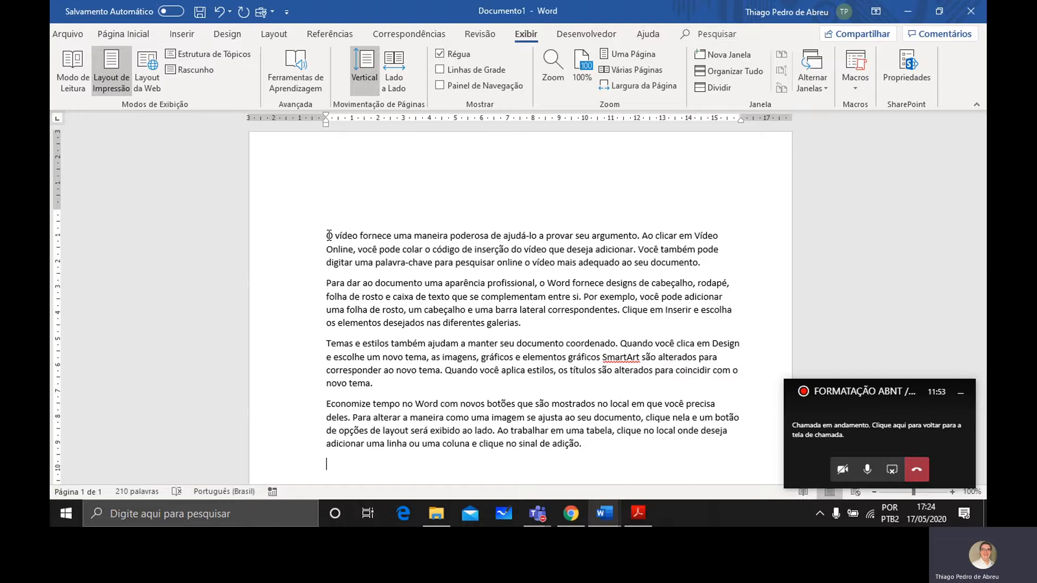
- On Página Inicial, select all four sample paragraphs from the first word to the last
{"action": "left_click", "coordinate": [112, 34]}
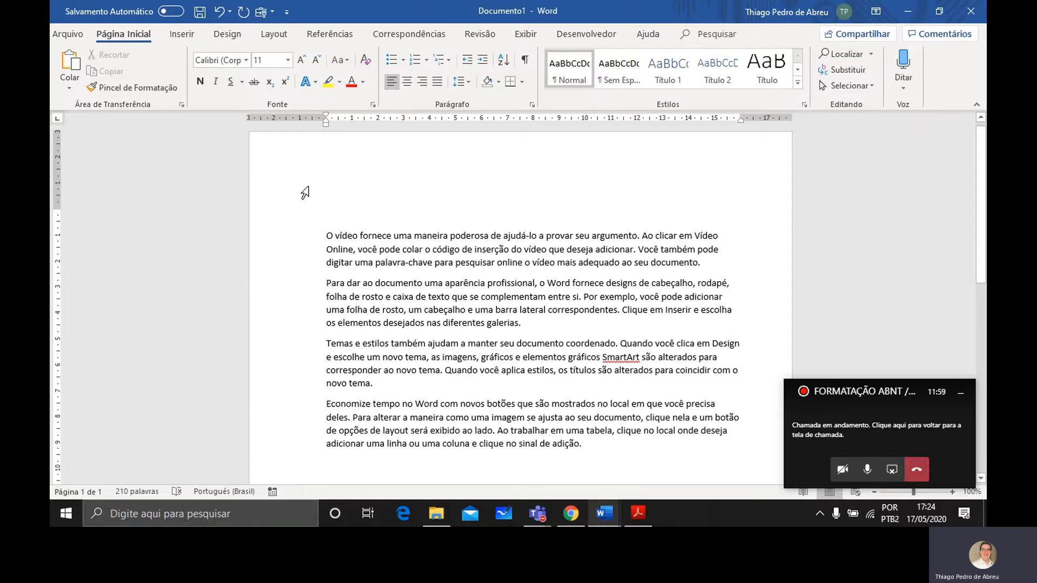
{"action": "left_click_drag", "start_coordinate": [326, 236], "coordinate": [354, 248]}
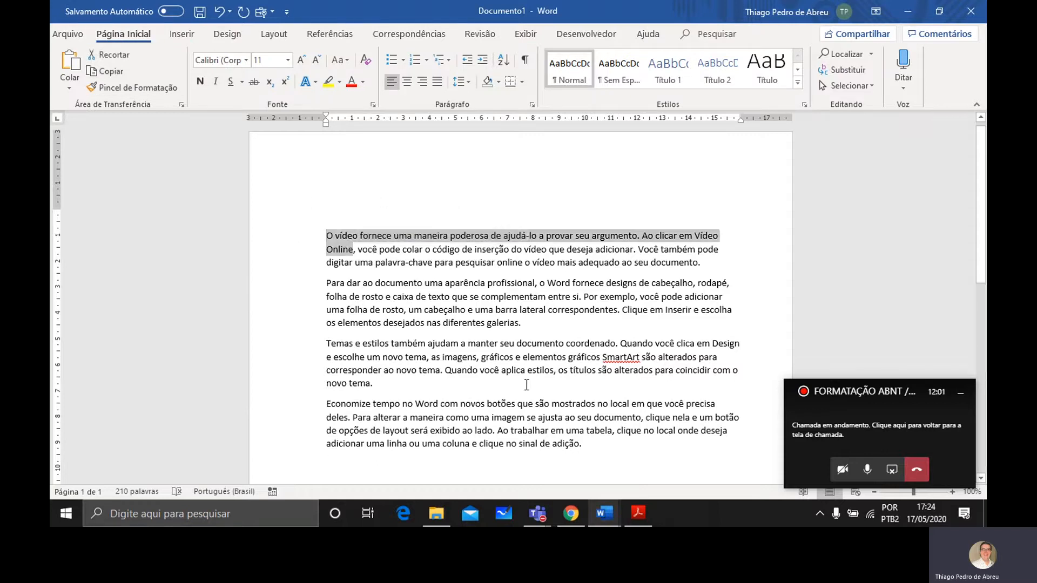
{"action": "left_click_drag", "start_coordinate": [566, 416], "coordinate": [587, 453]}
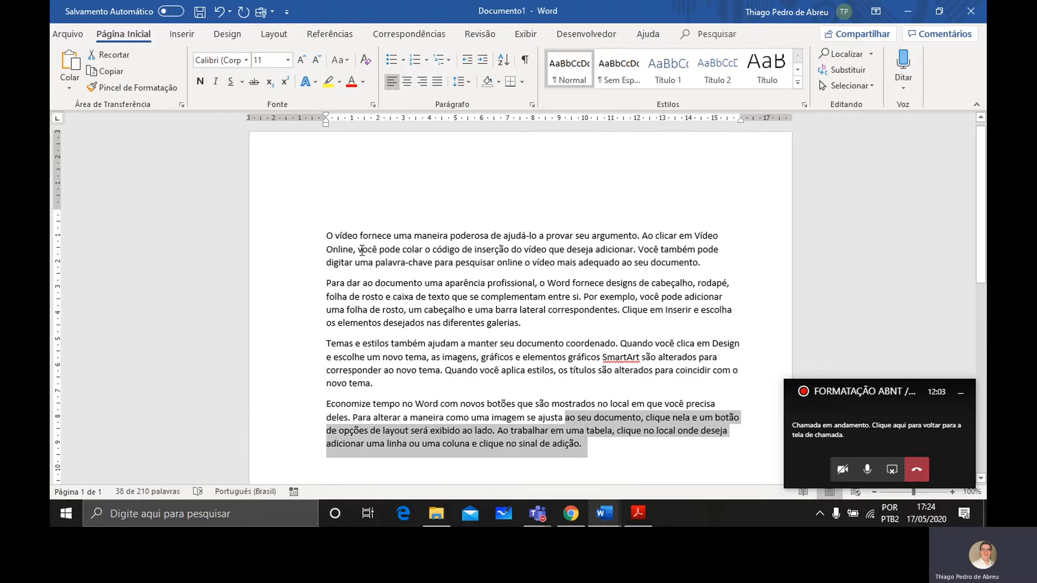
{"action": "left_click_drag", "start_coordinate": [326, 236], "coordinate": [581, 449]}
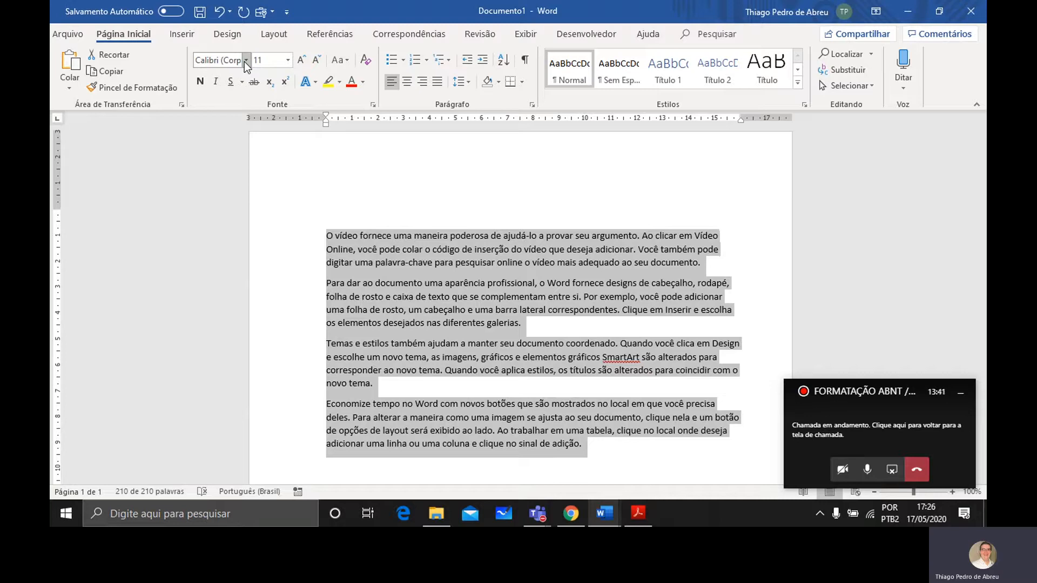
- Change the selected paragraphs from Calibri 11 to Arial 12
{"action": "left_click", "coordinate": [244, 61]}
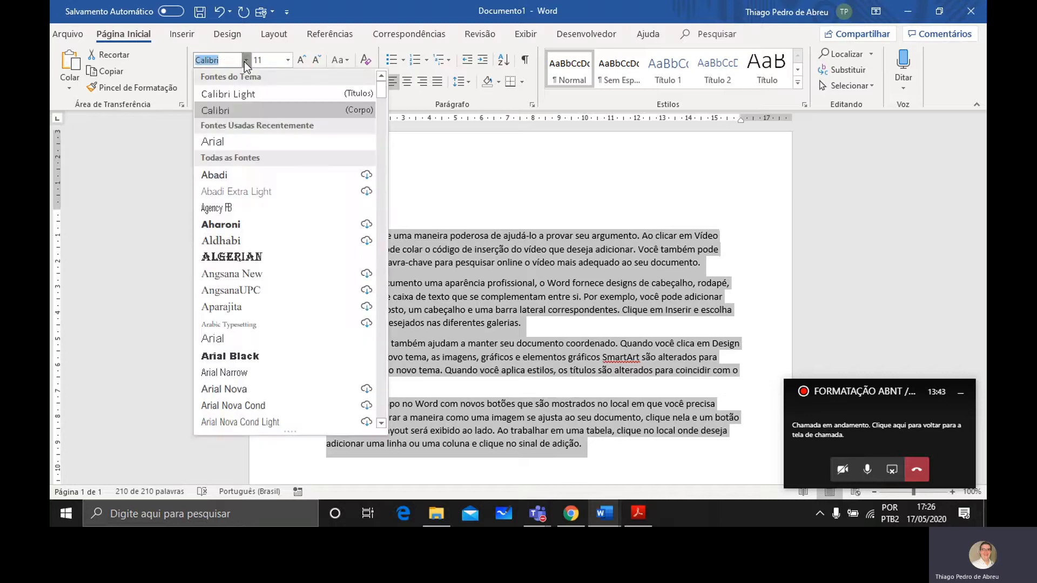
{"action": "left_click", "coordinate": [251, 141]}
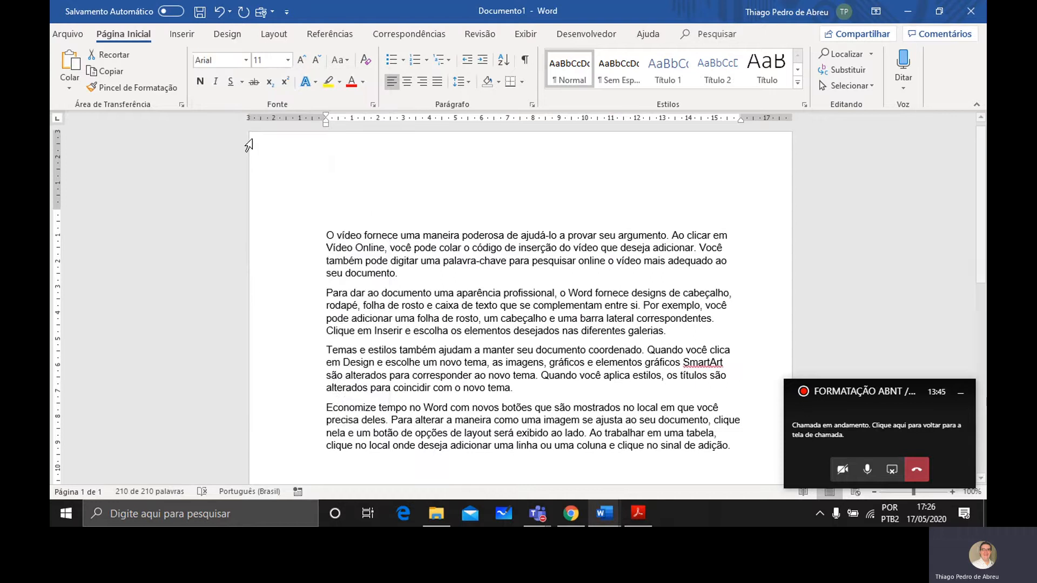
{"action": "left_click", "coordinate": [265, 60]}
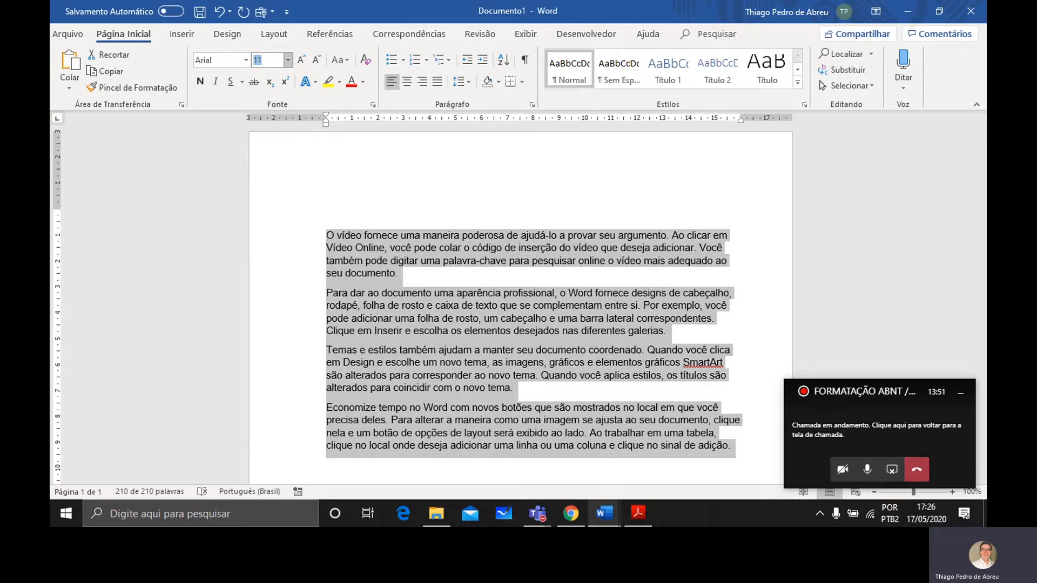
{"action": "type", "text": "12"}
{"action": "key", "text": "Return"}
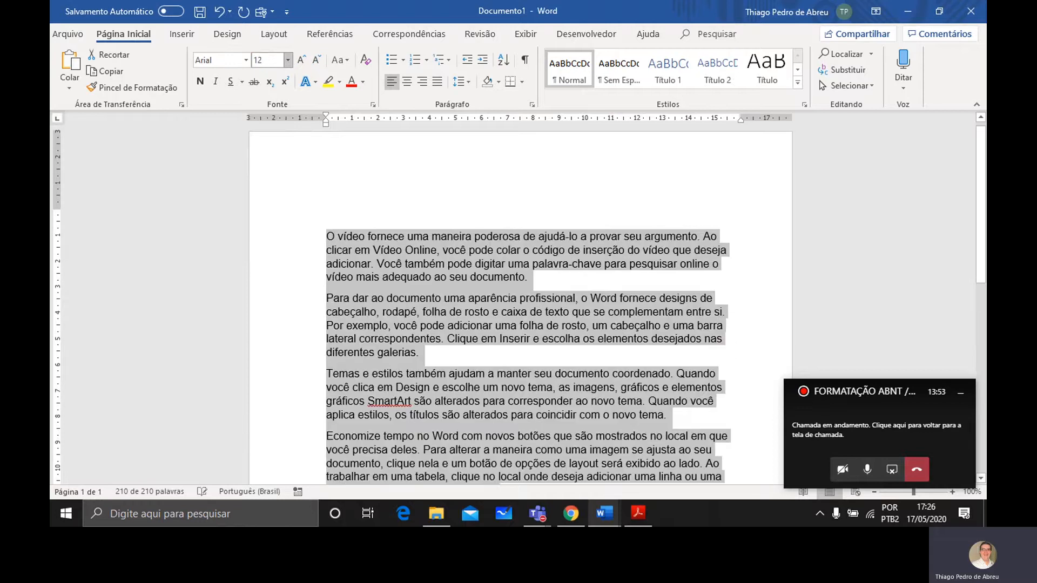
{"action": "scroll", "coordinate": [635, 223], "scroll_direction": "down", "scroll_amount": 1}
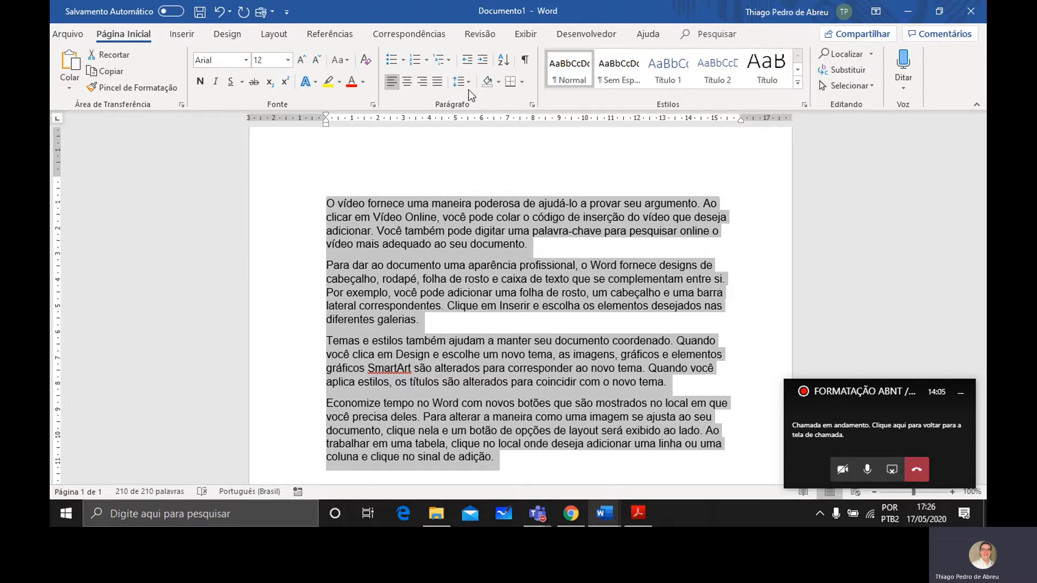
- Justify the four selected paragraphs
{"action": "left_click", "coordinate": [436, 85]}
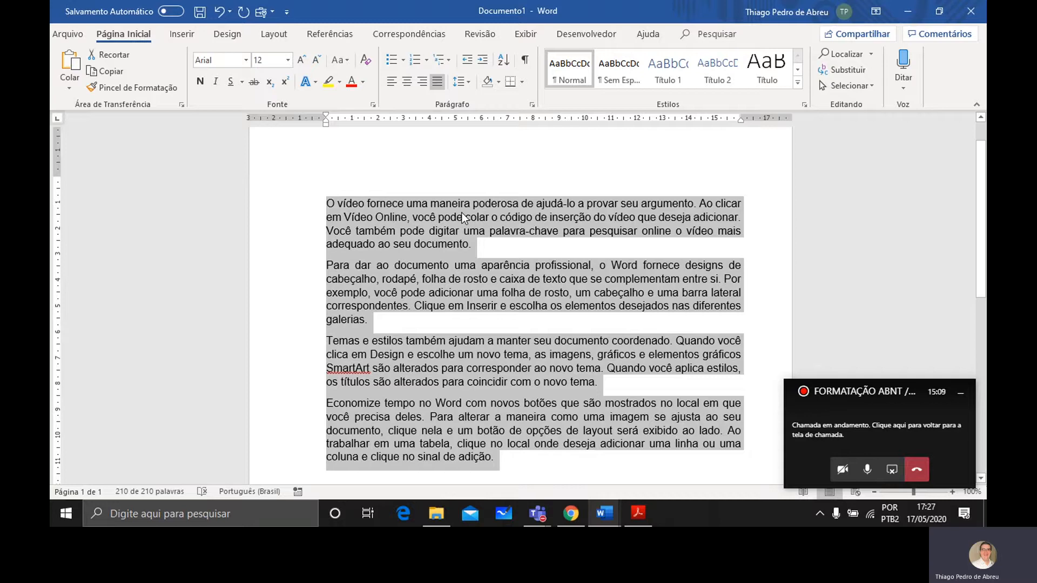
- Apply 1,5 line spacing to the four body paragraphs
{"action": "left_click", "coordinate": [468, 81]}
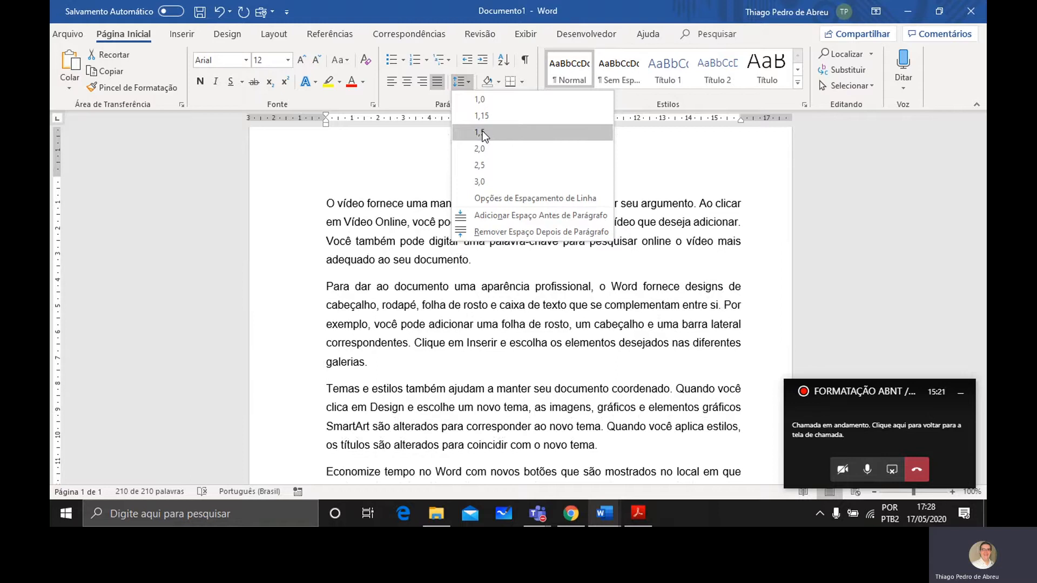
{"action": "left_click", "coordinate": [481, 132]}
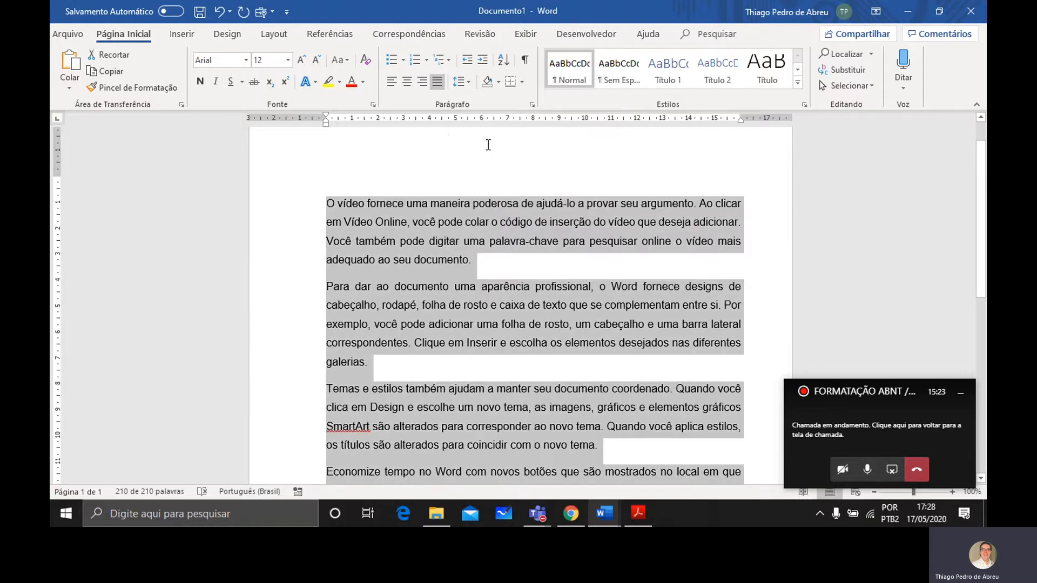
{"action": "scroll", "coordinate": [487, 145], "scroll_direction": "down", "scroll_amount": 2}
{"action": "scroll", "coordinate": [487, 145], "scroll_direction": "down", "scroll_amount": 4}
{"action": "scroll", "coordinate": [487, 145], "scroll_direction": "up", "scroll_amount": 5}
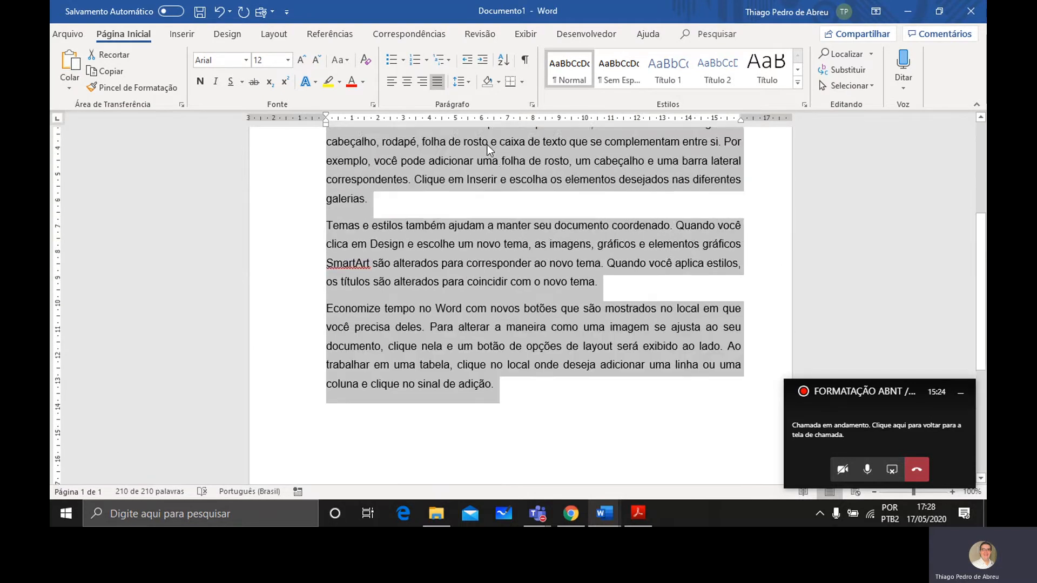
{"action": "scroll", "coordinate": [488, 145], "scroll_direction": "down", "scroll_amount": 4}
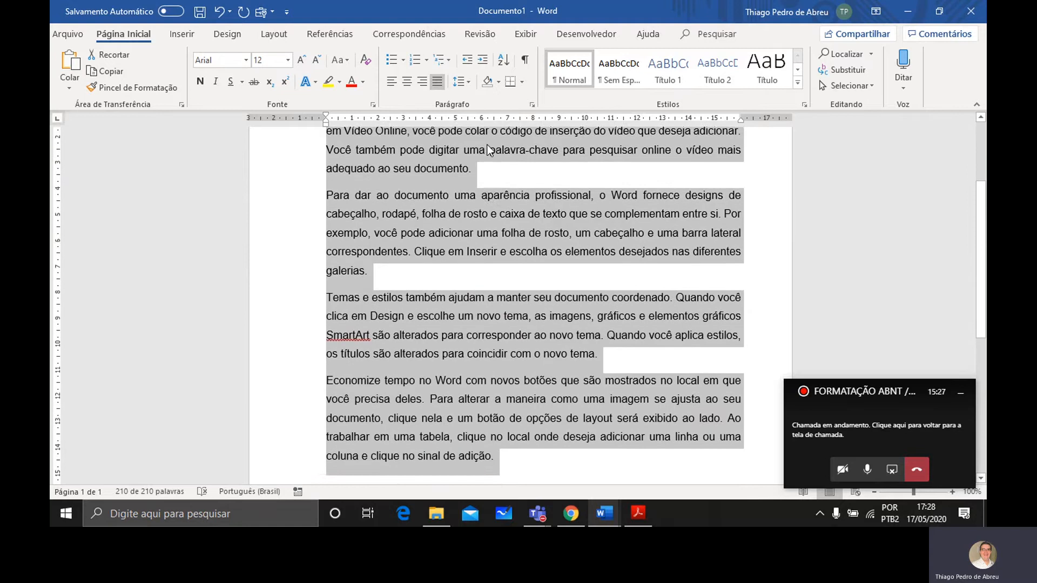
{"action": "scroll", "coordinate": [487, 144], "scroll_direction": "up", "scroll_amount": 5}
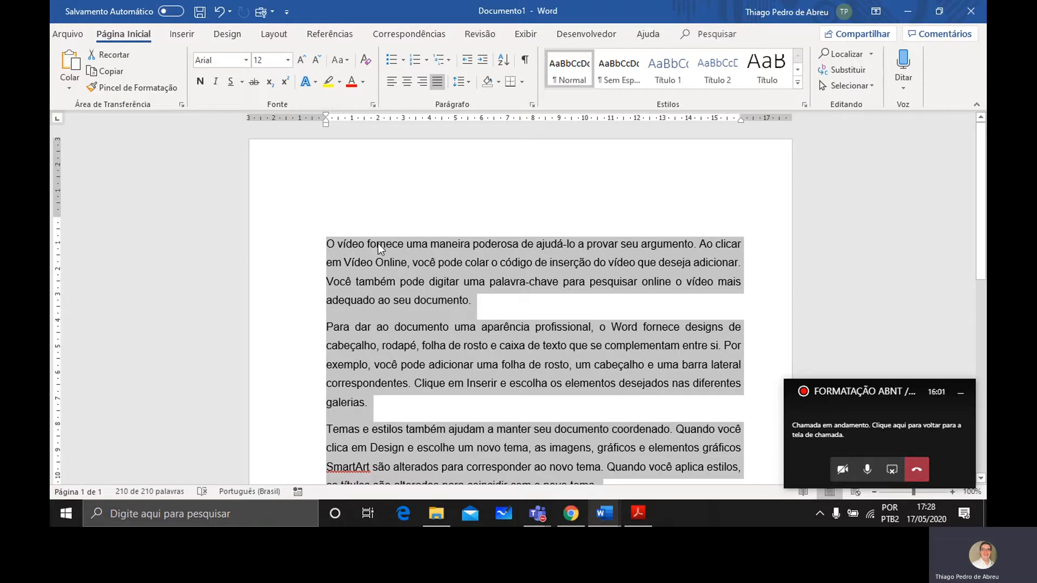
- In the Parágrafo dialog, give the body paragraphs a 1,25 cm first-line indent and 1,5 line spacing
{"action": "left_click", "coordinate": [468, 82]}
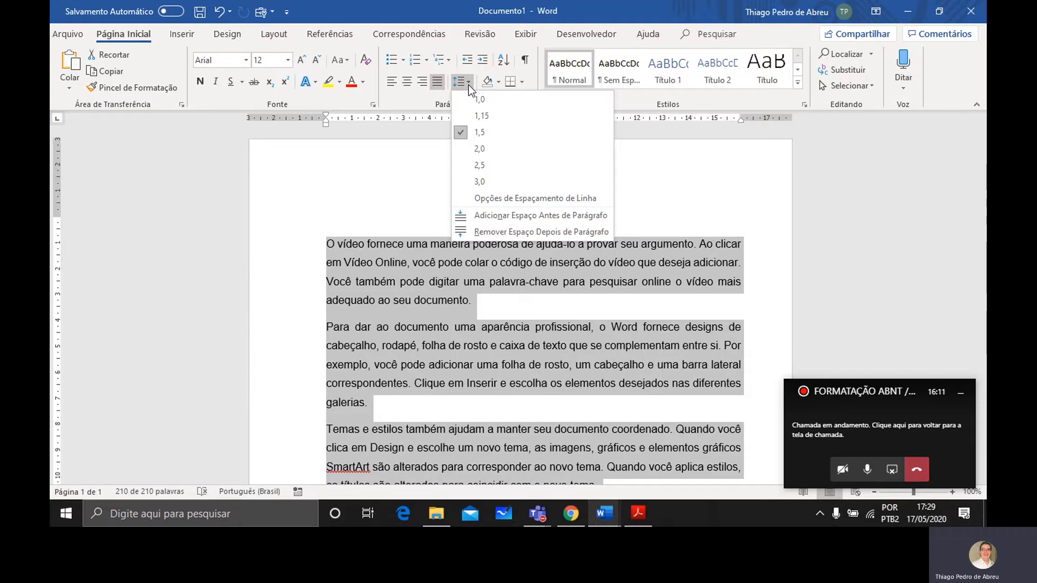
{"action": "left_click", "coordinate": [478, 130]}
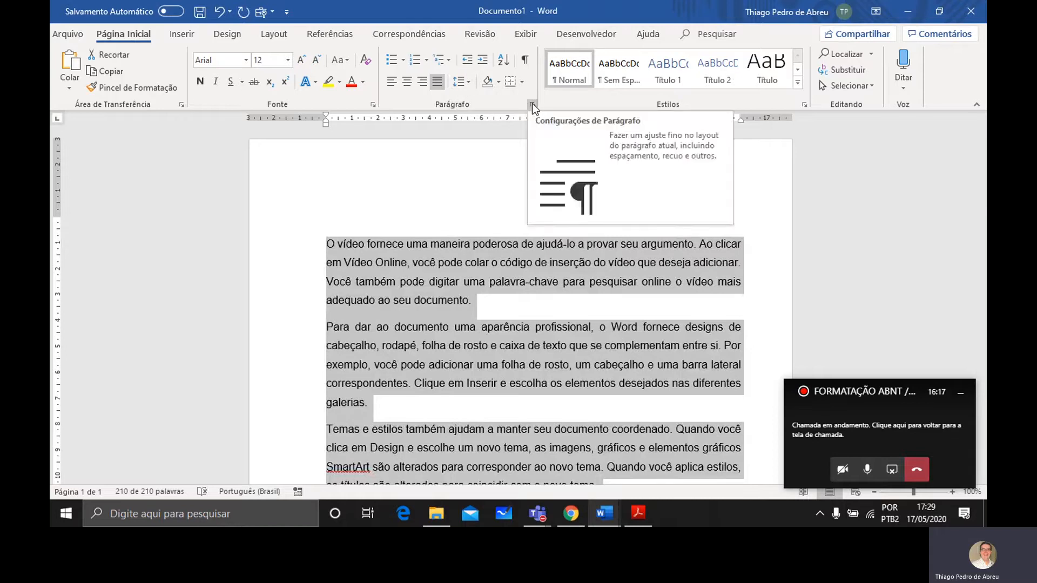
{"action": "left_click", "coordinate": [532, 104]}
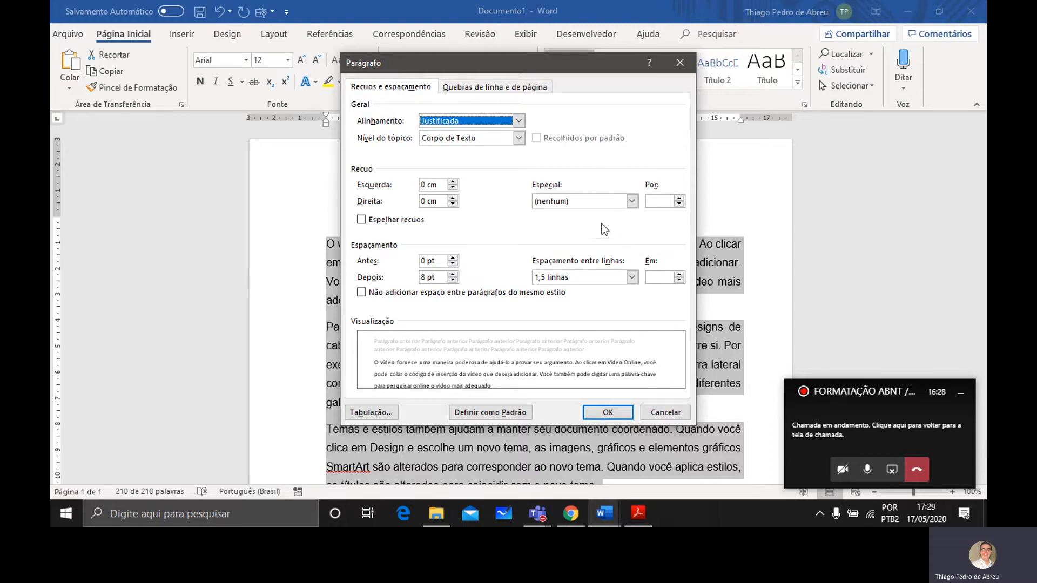
{"action": "left_click", "coordinate": [632, 201]}
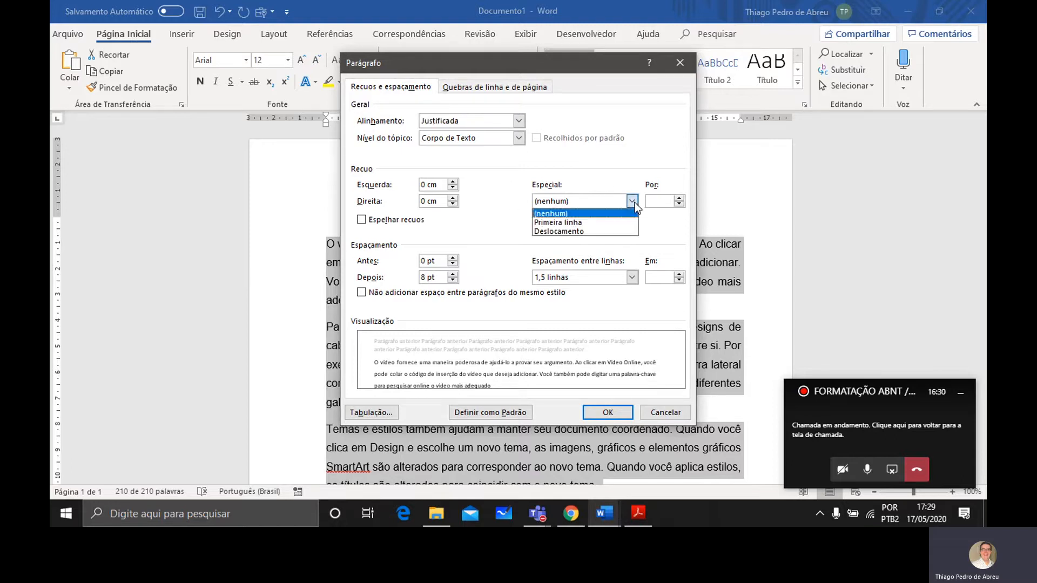
{"action": "left_click", "coordinate": [577, 220]}
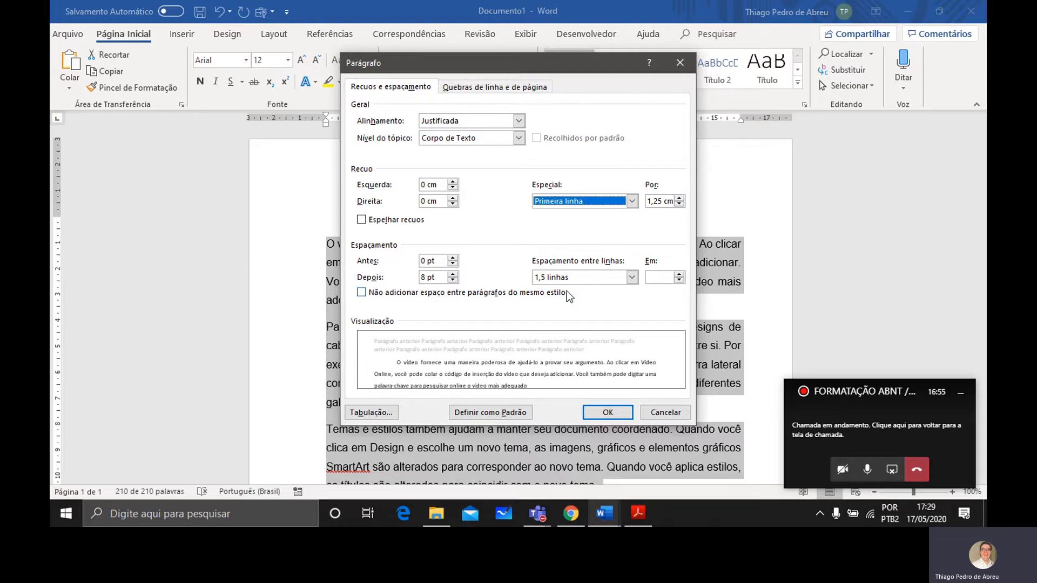
{"action": "left_click", "coordinate": [632, 277]}
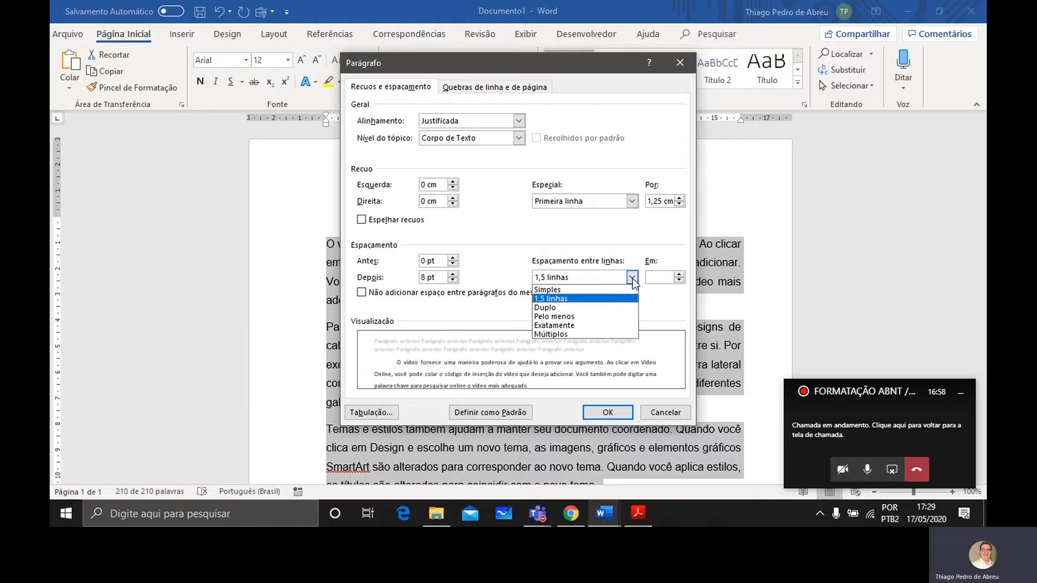
{"action": "left_click", "coordinate": [602, 299]}
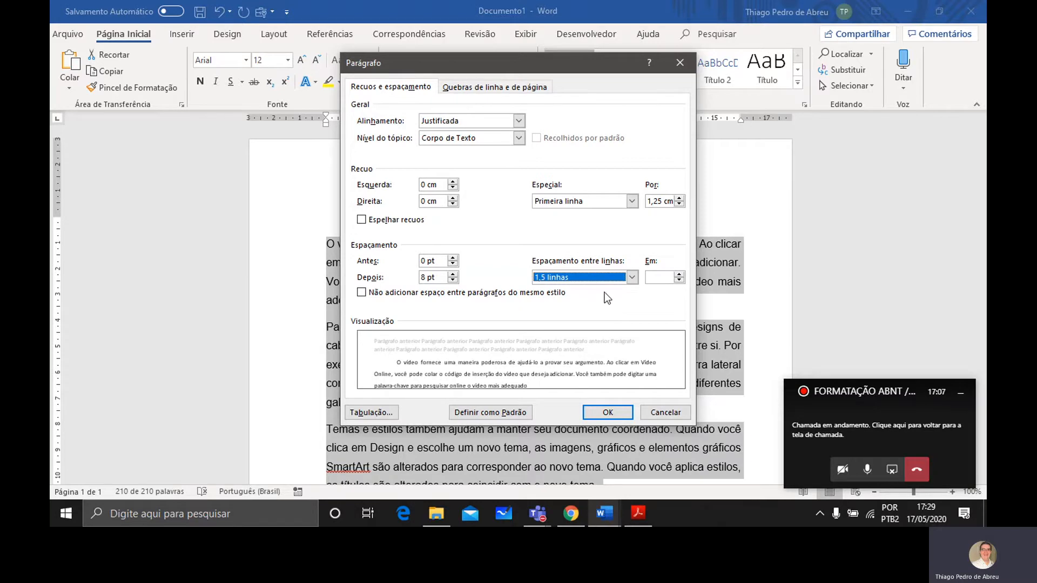
{"action": "left_click", "coordinate": [607, 412]}
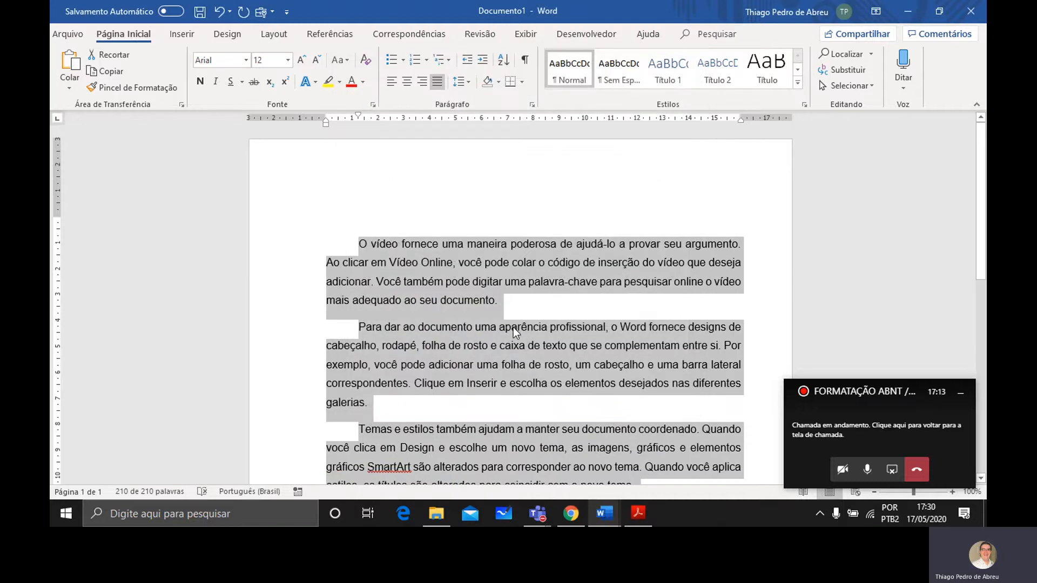
- Delete the first-line indent at the start of the second paragraph, 'Para dar ao documento'
{"action": "left_click", "coordinate": [513, 327]}
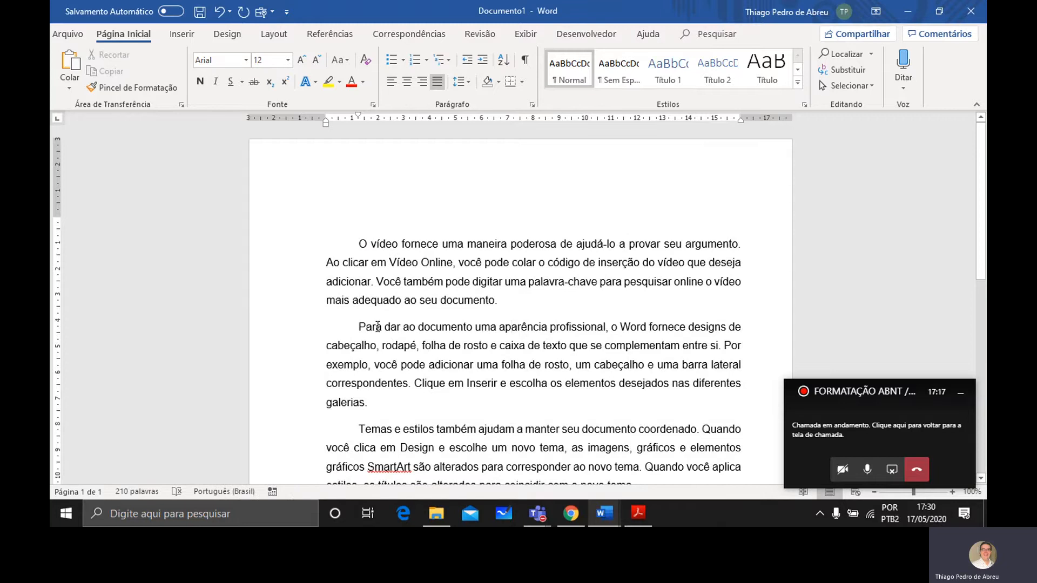
{"action": "left_click", "coordinate": [361, 246]}
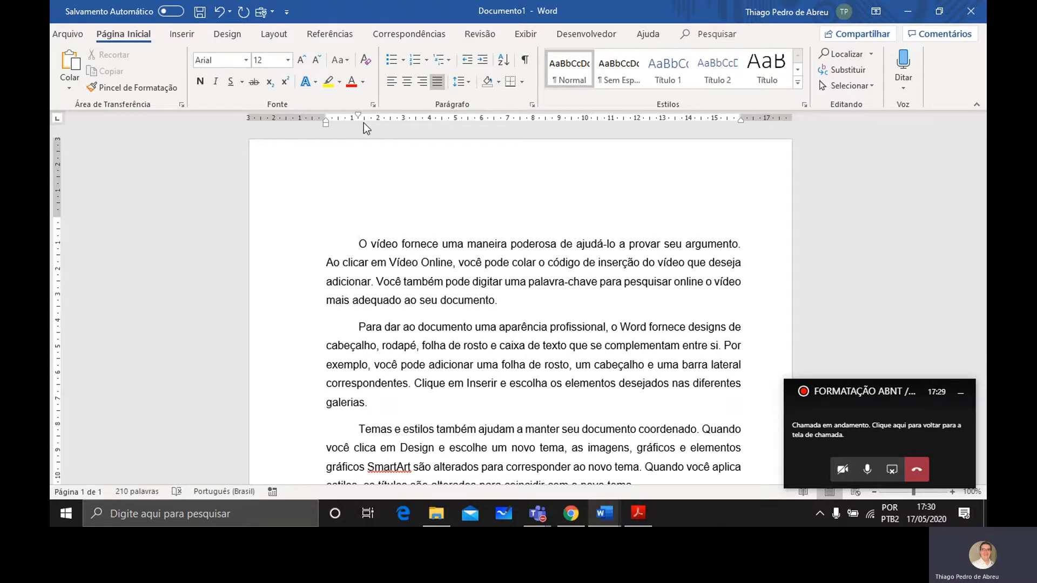
{"action": "scroll", "coordinate": [386, 224], "scroll_direction": "down", "scroll_amount": 1}
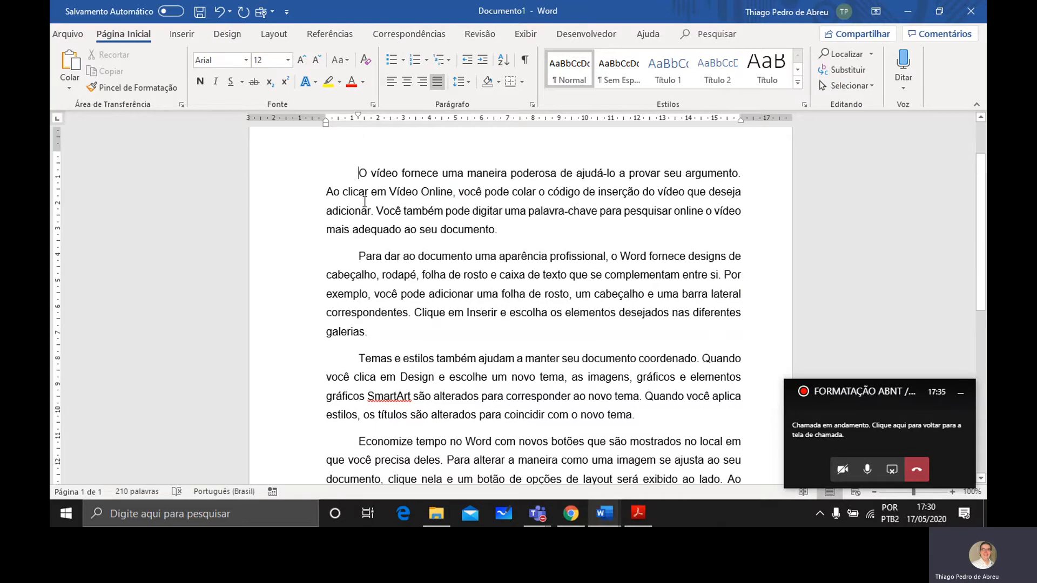
{"action": "left_click", "coordinate": [359, 228]}
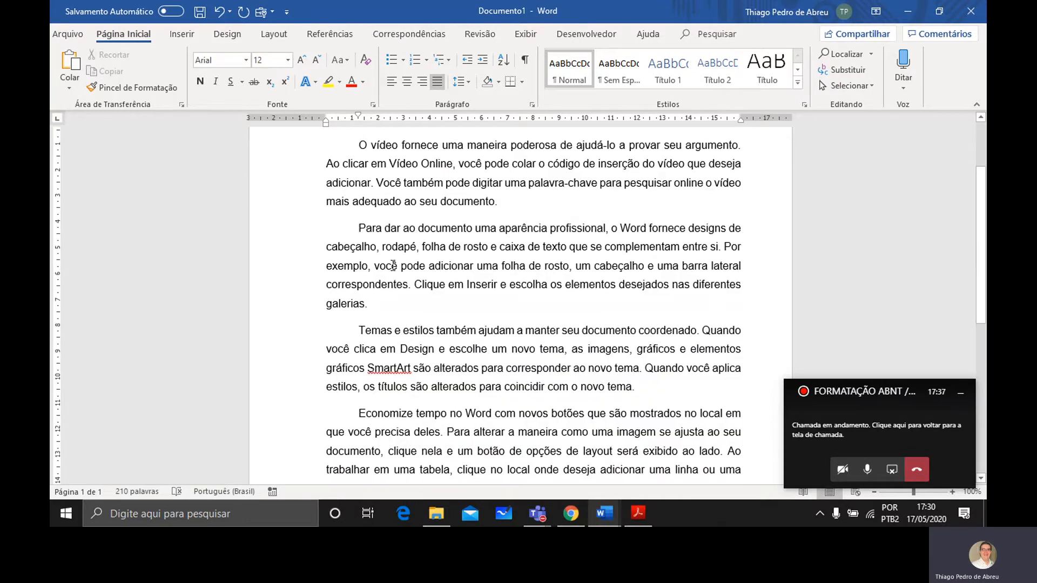
{"action": "key", "text": "BackSpace"}
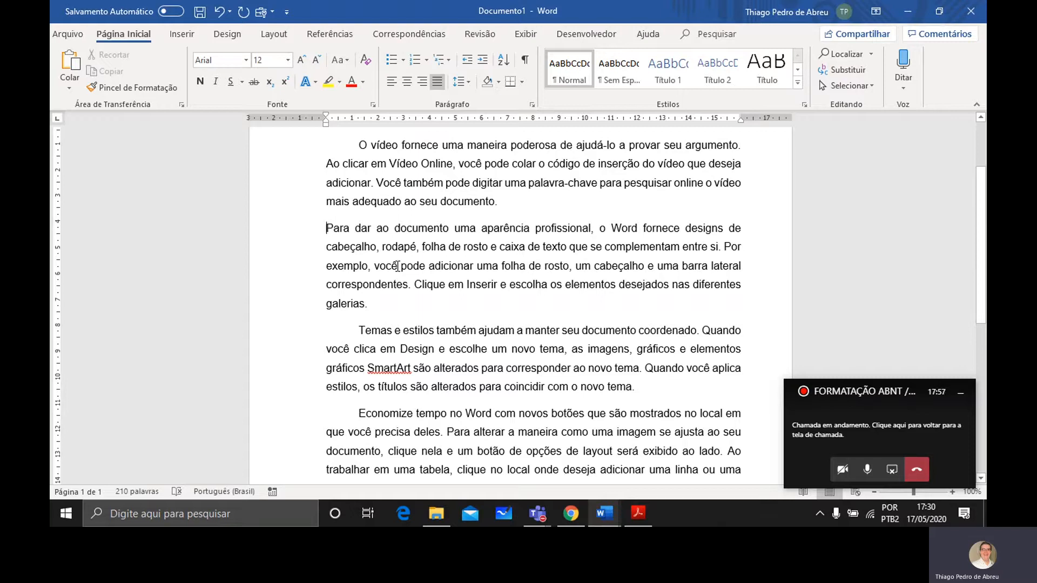
- Re-indent the 'Para dar ao documento' paragraph with Tab and review the text
{"action": "key", "text": "Tab"}
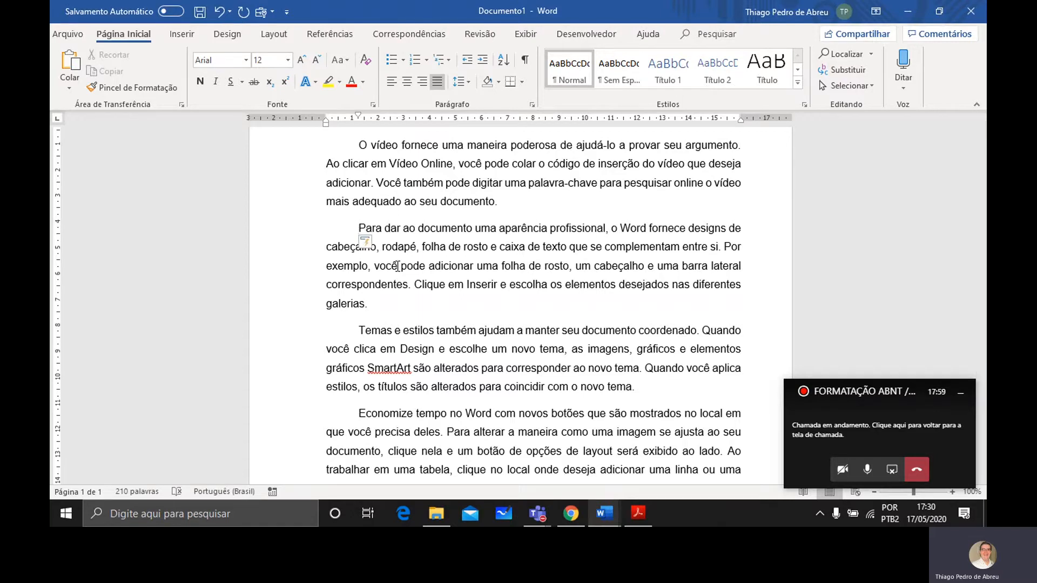
{"action": "scroll", "coordinate": [420, 276], "scroll_direction": "down", "scroll_amount": 3}
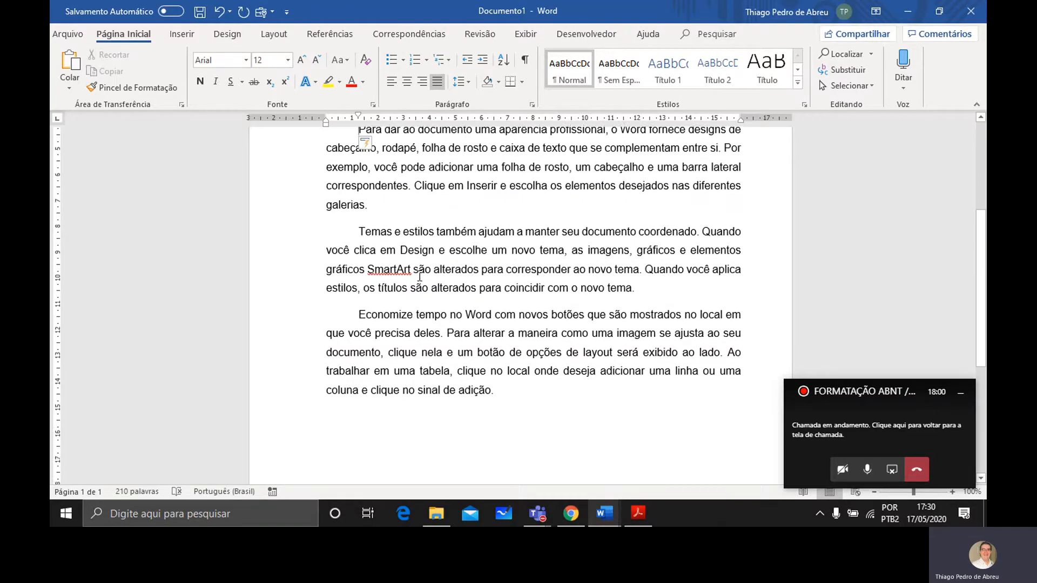
{"action": "scroll", "coordinate": [420, 276], "scroll_direction": "up", "scroll_amount": 4}
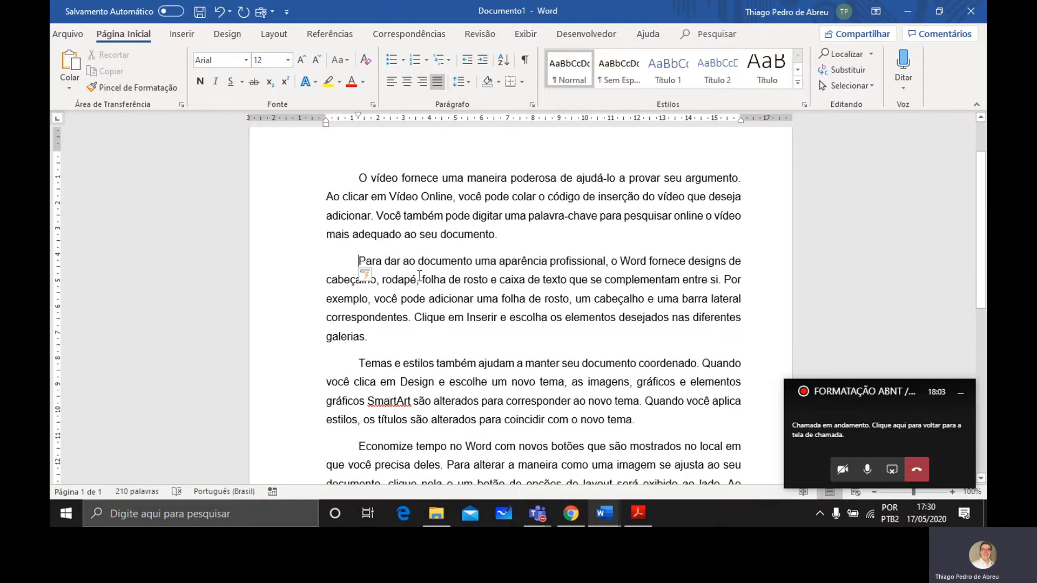
{"action": "scroll", "coordinate": [420, 276], "scroll_direction": "up", "scroll_amount": 2}
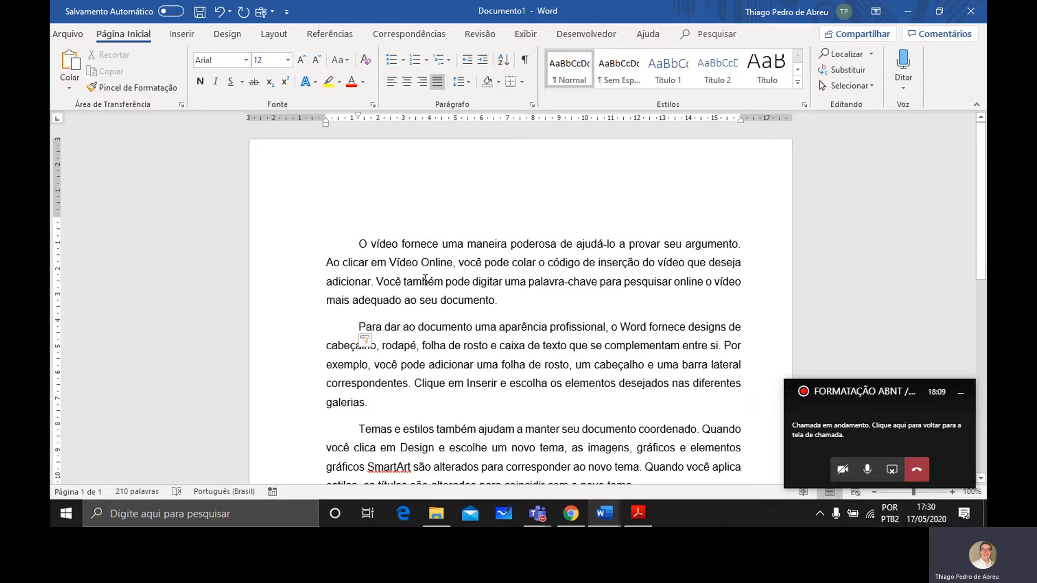
{"action": "scroll", "coordinate": [442, 259], "scroll_direction": "down", "scroll_amount": 2}
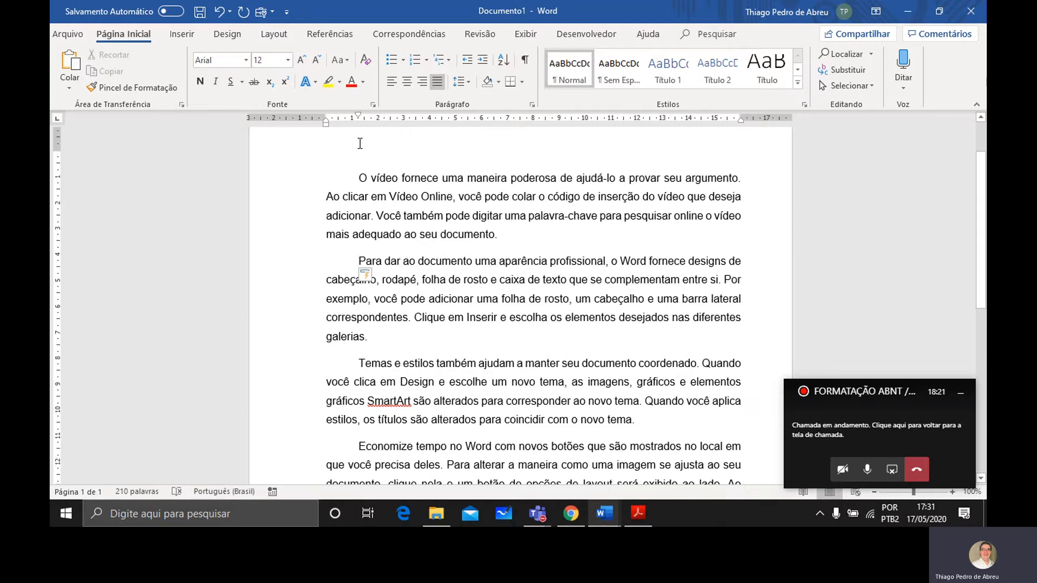
{"action": "scroll", "coordinate": [369, 302], "scroll_direction": "down", "scroll_amount": 4}
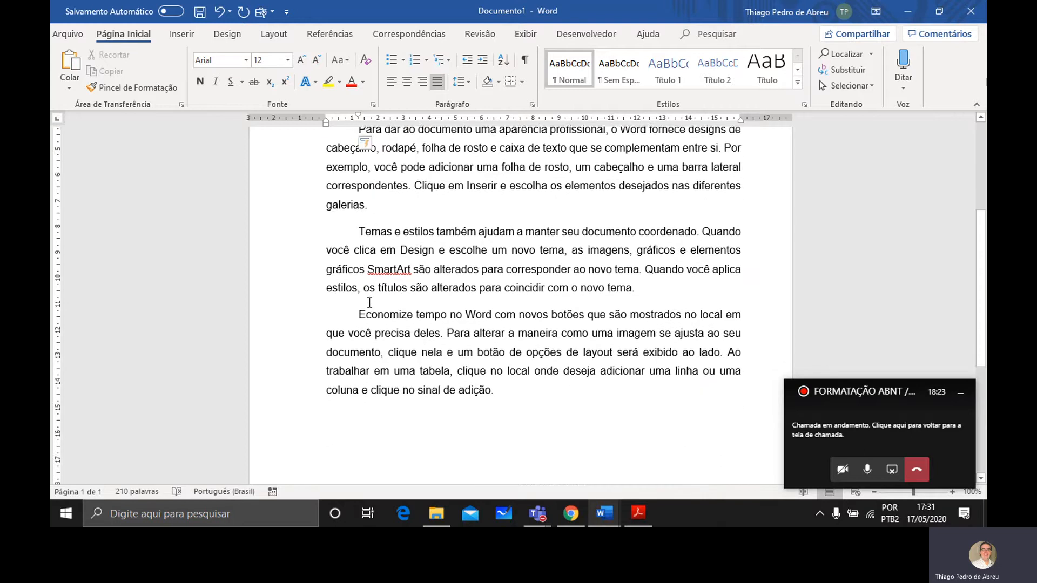
{"action": "scroll", "coordinate": [370, 303], "scroll_direction": "up", "scroll_amount": 5}
{"action": "scroll", "coordinate": [369, 302], "scroll_direction": "down", "scroll_amount": 2}
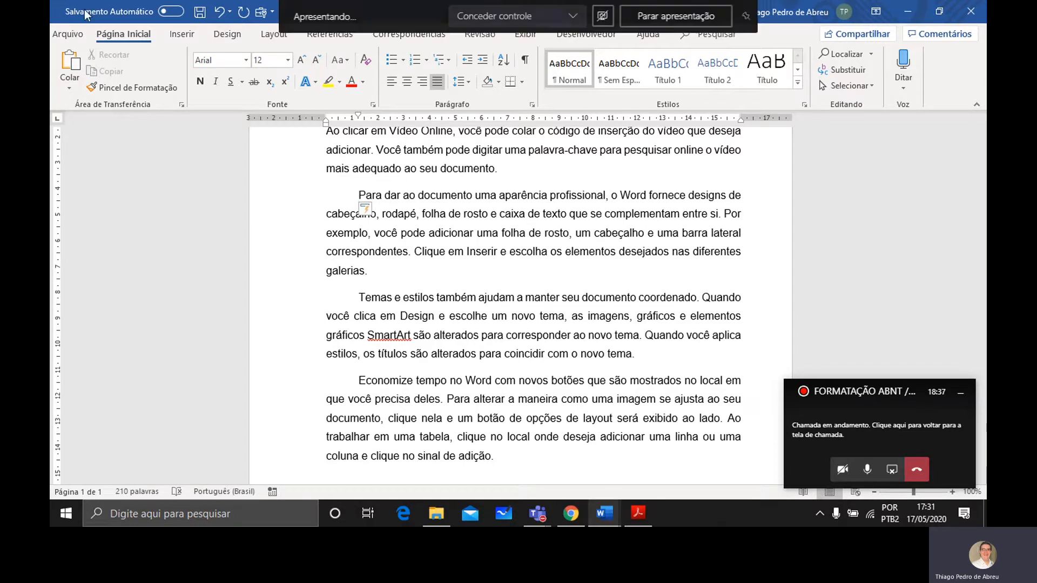
{"action": "scroll", "coordinate": [332, 178], "scroll_direction": "up", "scroll_amount": 3}
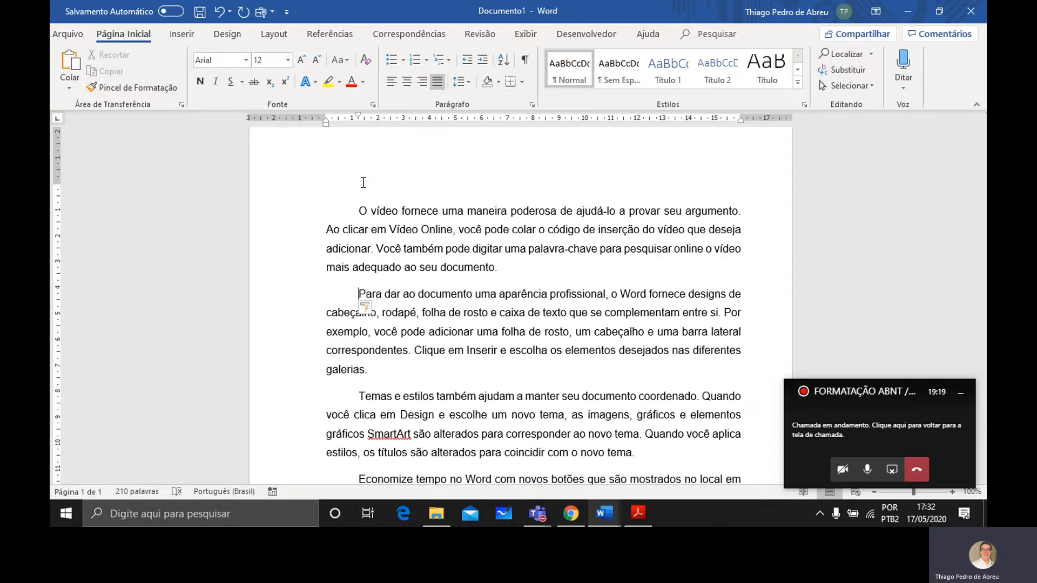
- Type the heading 'vídeo' on the empty top line, correcting the mistyped letters
{"action": "left_click", "coordinate": [354, 188]}
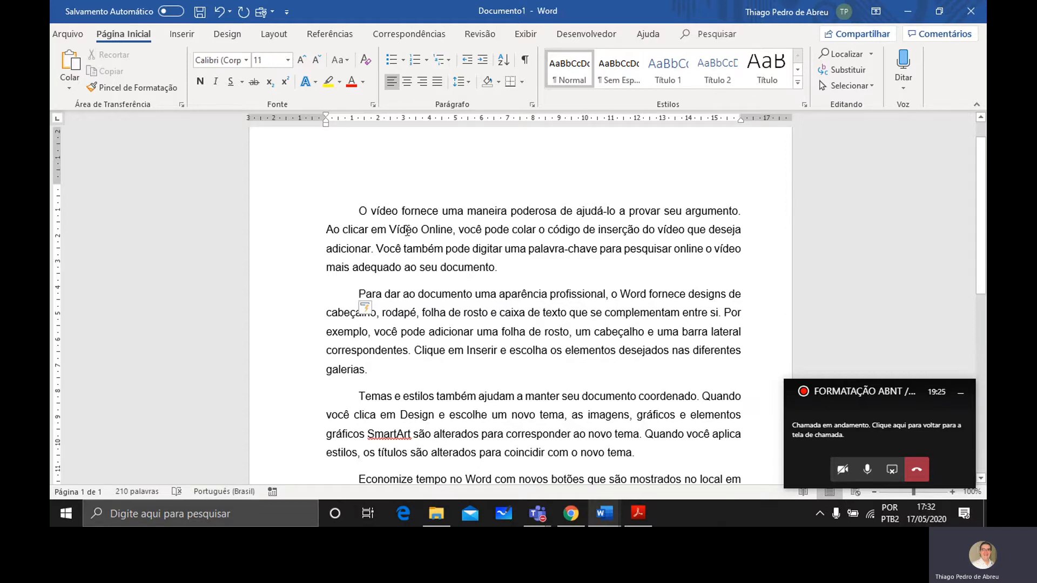
{"action": "type", "text": "v"}
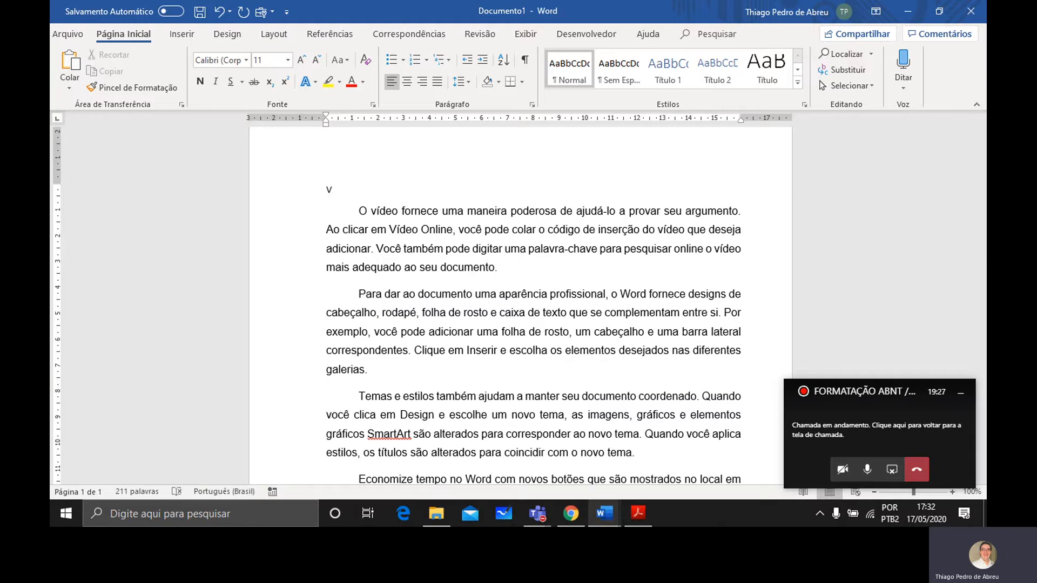
{"action": "type", "text": "ÍDEO"}
{"action": "key", "text": "BackSpace"}
{"action": "key", "text": "BackSpace"}
{"action": "key", "text": "BackSpace"}
{"action": "key", "text": "BackSpace"}
{"action": "type", "text": "í"}
{"action": "key", "text": "BackSpace"}
{"action": "key", "text": "BackSpace"}
{"action": "type", "text": "vídeo"}
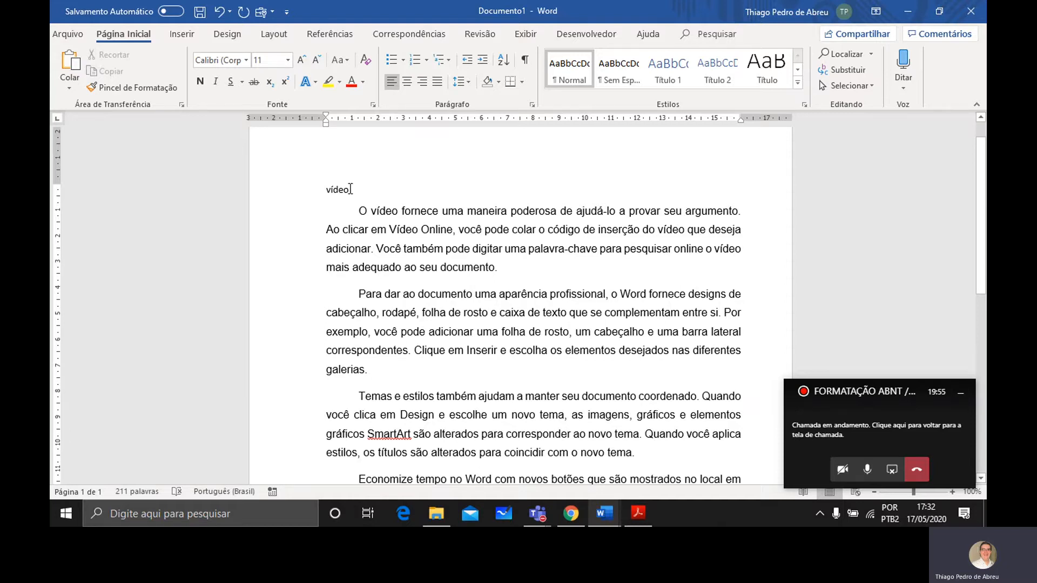
- Convert the 'vídeo' heading to MAIÚSCULAS so it reads VÍDEO
{"action": "left_click_drag", "start_coordinate": [349, 189], "coordinate": [323, 195]}
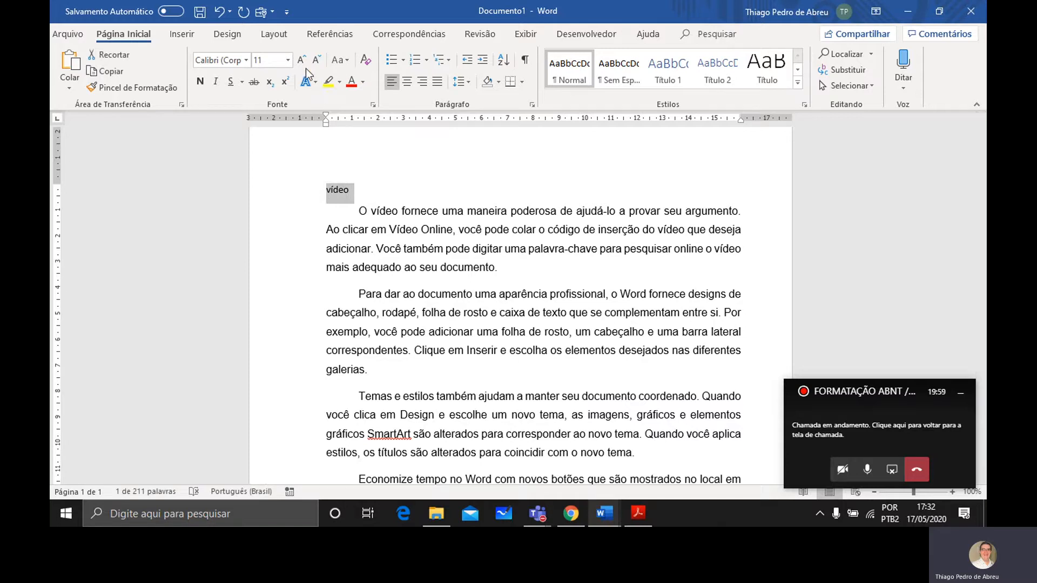
{"action": "left_click", "coordinate": [348, 62]}
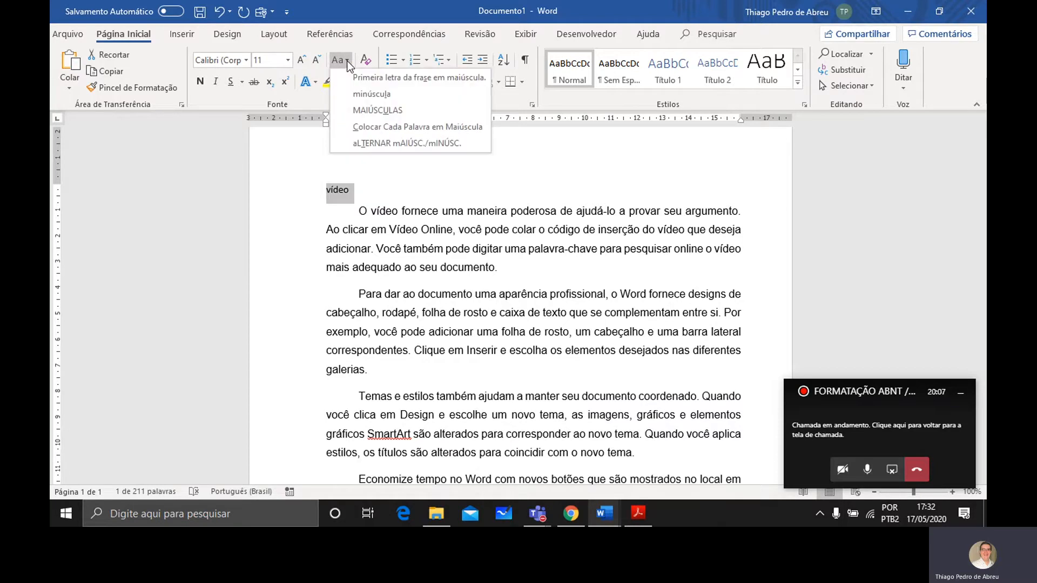
{"action": "left_click", "coordinate": [380, 112]}
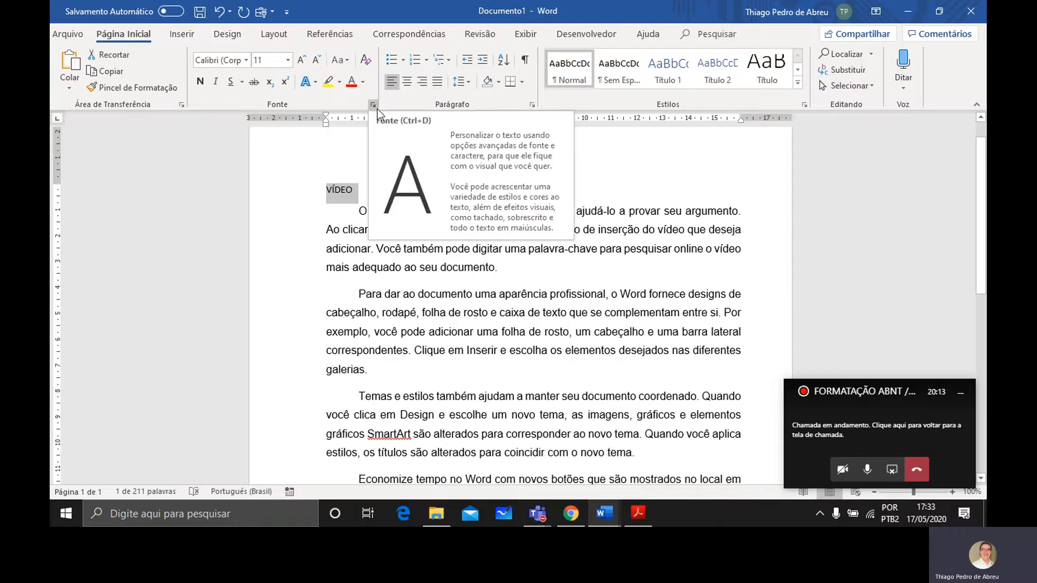
- Change the VÍDEO heading's font to Arial
{"action": "left_click", "coordinate": [247, 61]}
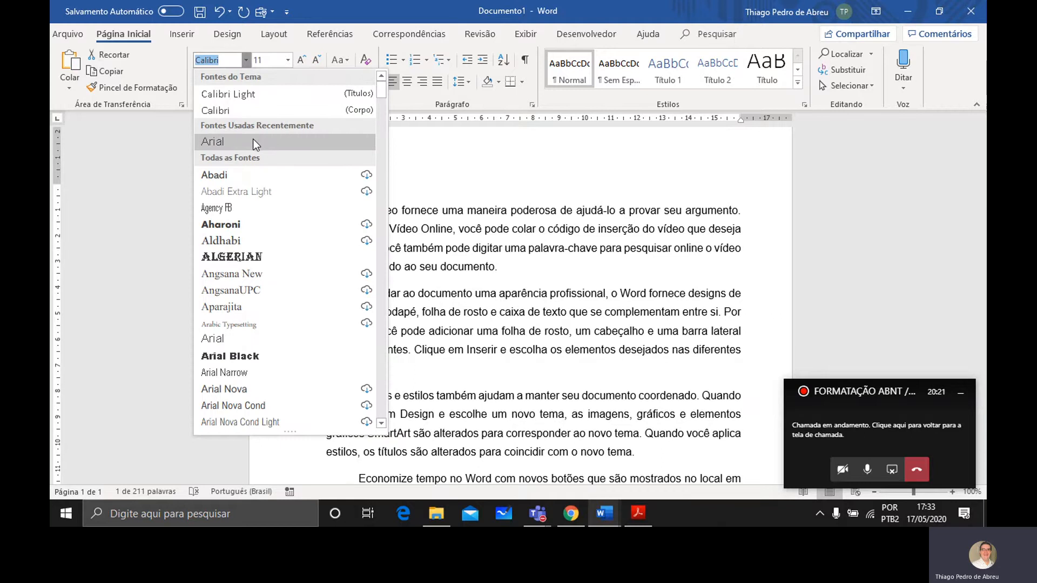
{"action": "left_click", "coordinate": [253, 141]}
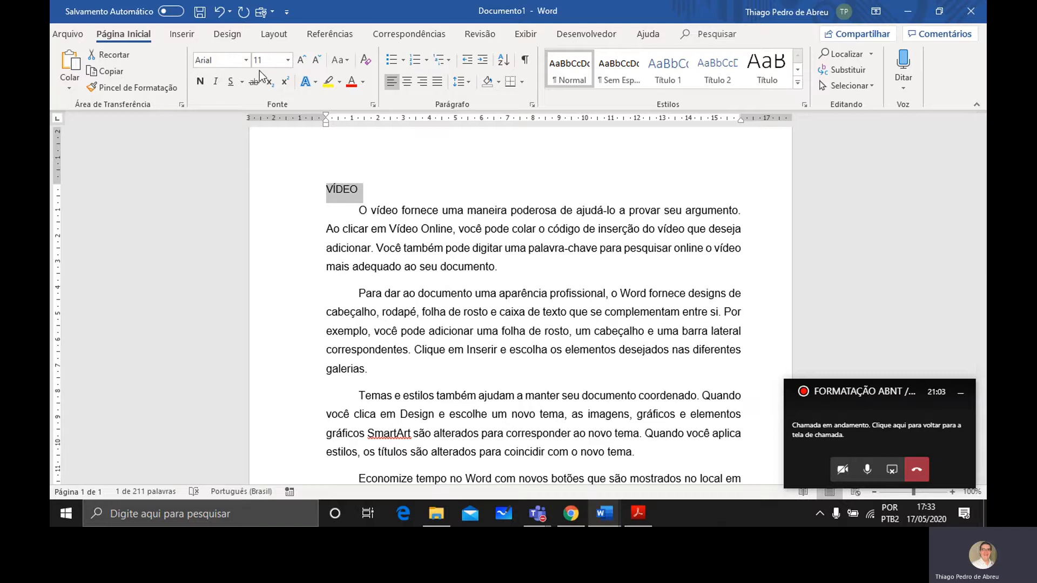
- Give the VÍDEO heading a 14 pt font size and bold weight
{"action": "left_click", "coordinate": [271, 61]}
{"action": "type", "text": "14"}
{"action": "key", "text": "Return"}
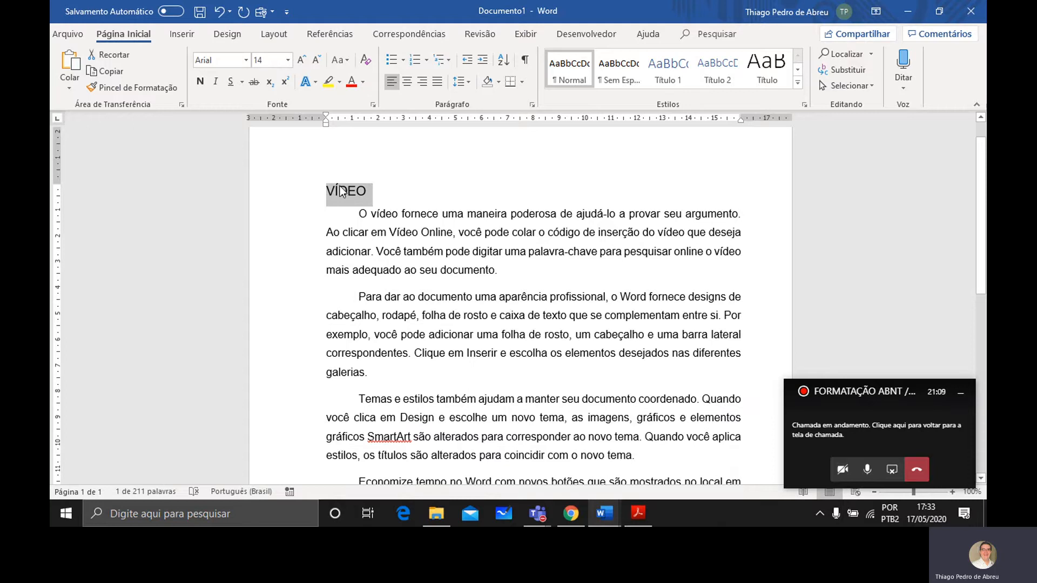
{"action": "left_click", "coordinate": [200, 82]}
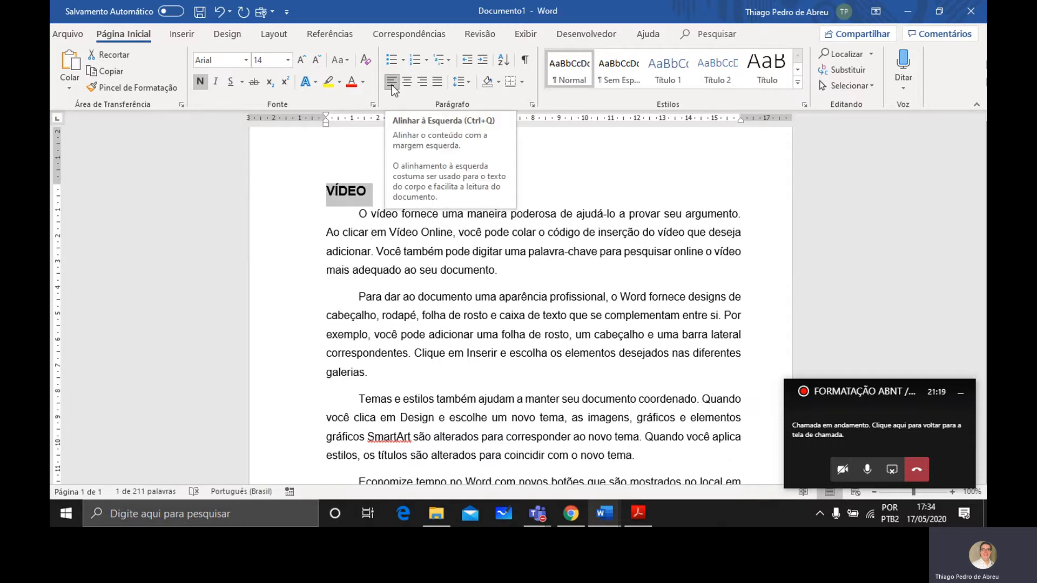
{"action": "left_click", "coordinate": [399, 207]}
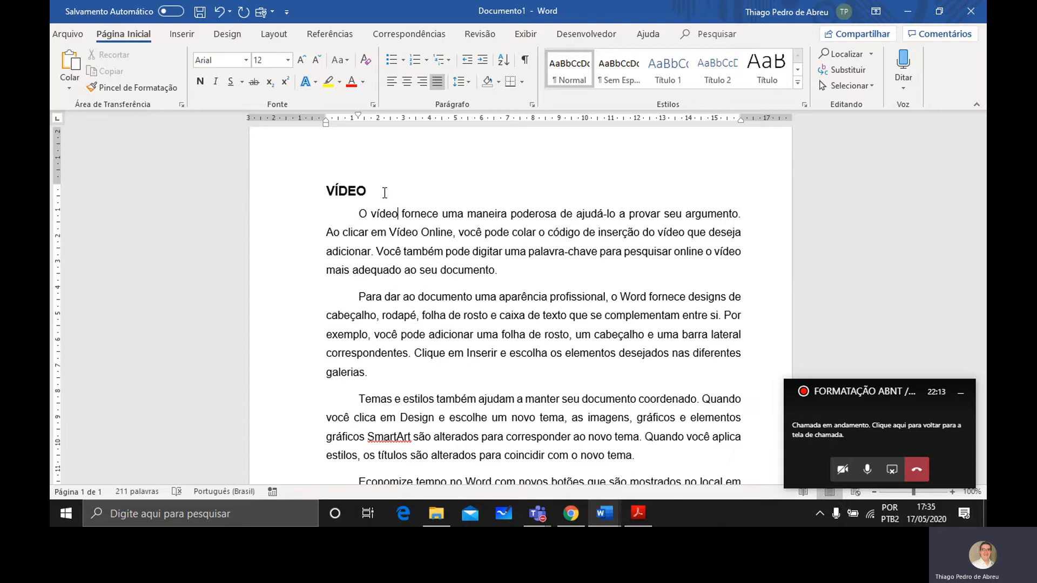
{"action": "left_click", "coordinate": [324, 191]}
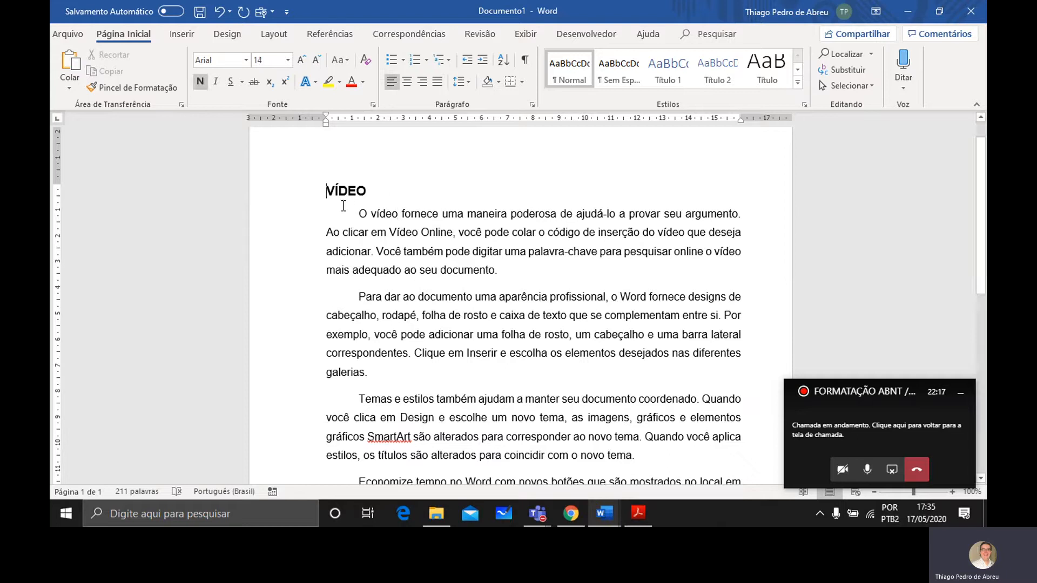
{"action": "type", "text": "1"}
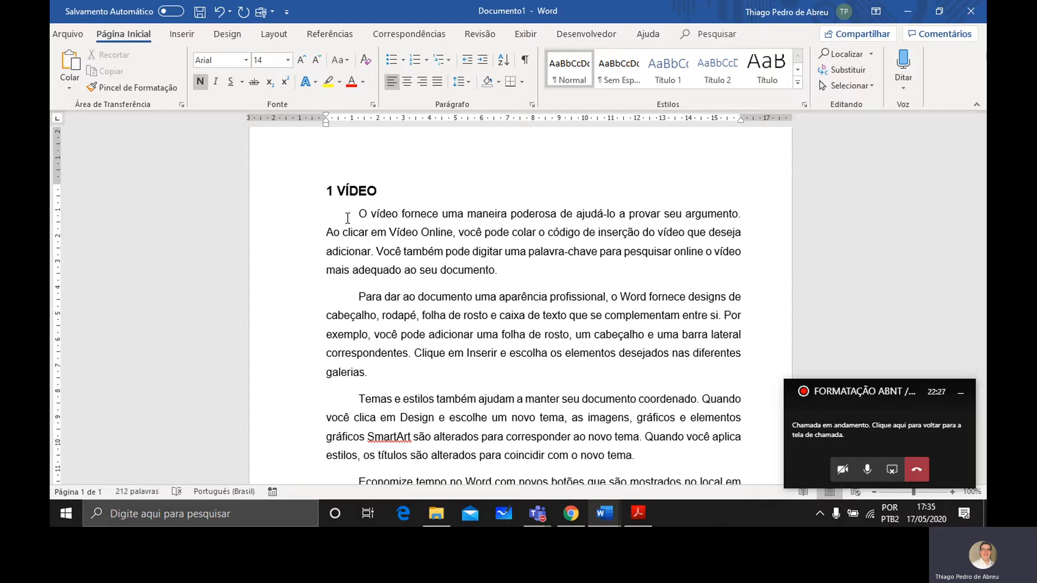
{"action": "key", "text": "BackSpace"}
{"action": "key", "text": "BackSpace"}
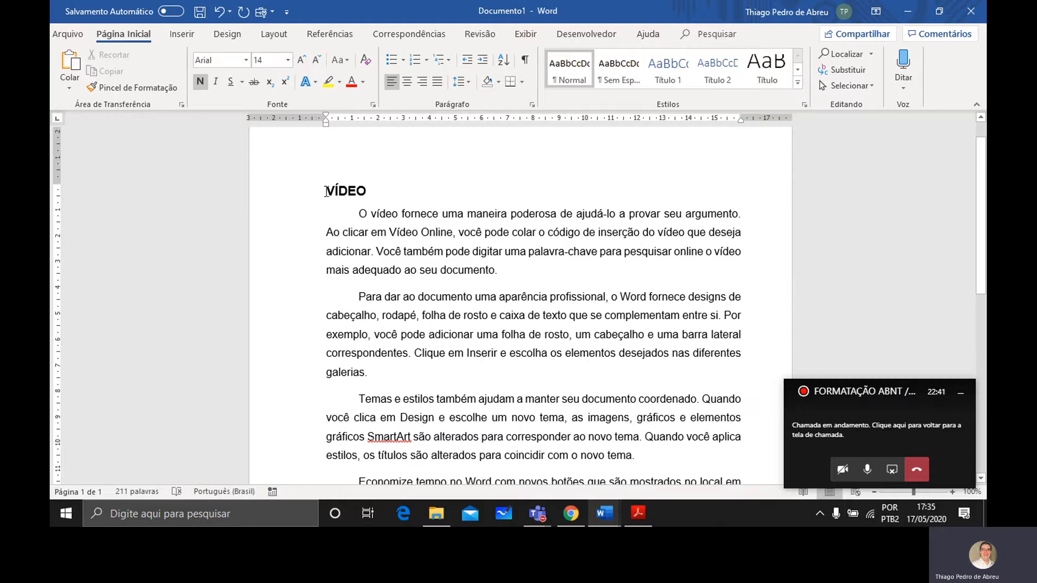
- Apply the 1. / 1.1. / 1.1.1. multilevel list so VÍDEO is numbered 1
{"action": "left_click", "coordinate": [449, 61]}
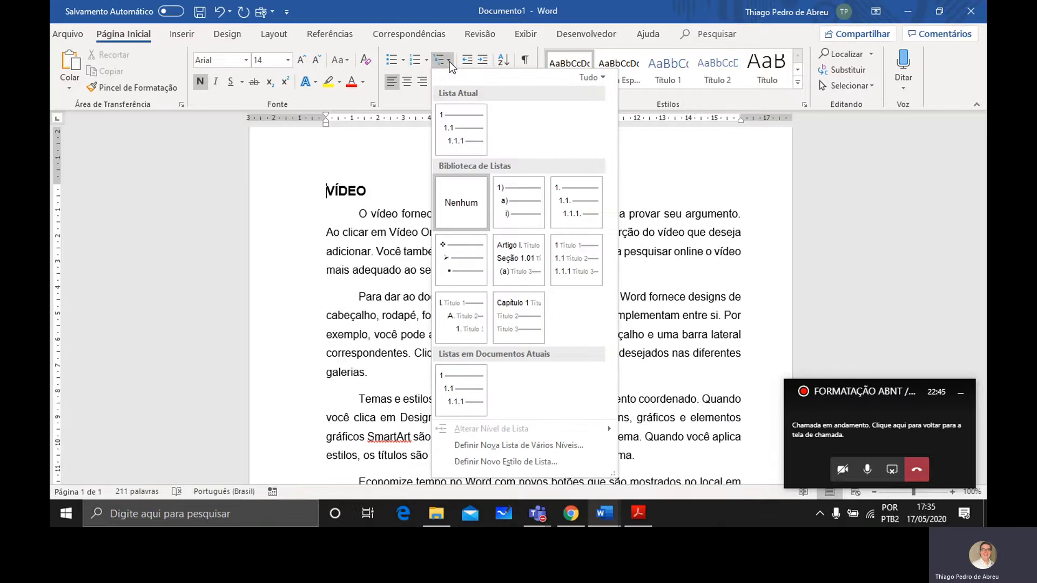
{"action": "mouse_move", "coordinate": [577, 201]}
{"action": "mouse_move", "coordinate": [594, 262]}
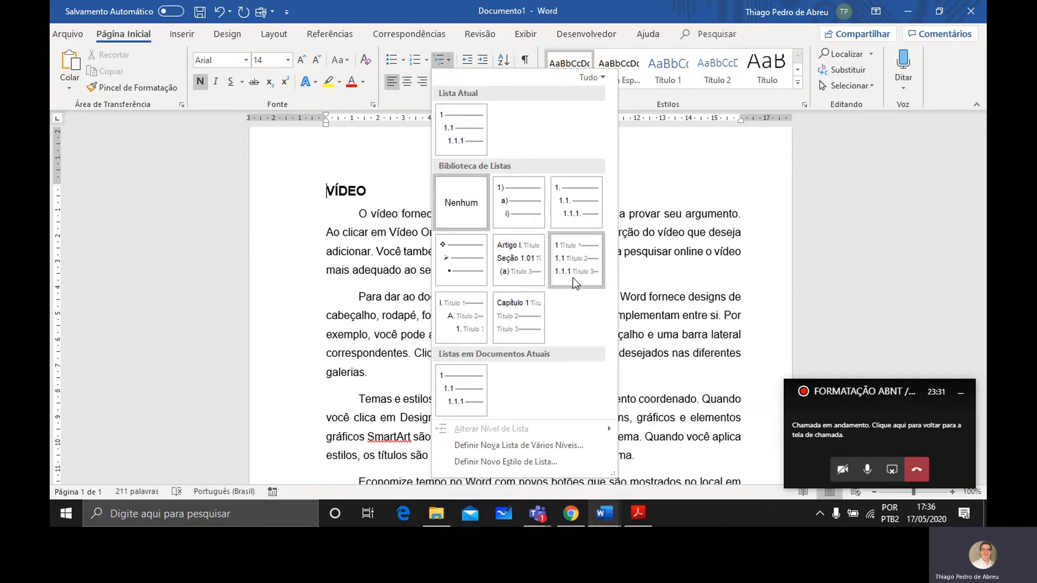
{"action": "left_click", "coordinate": [580, 195]}
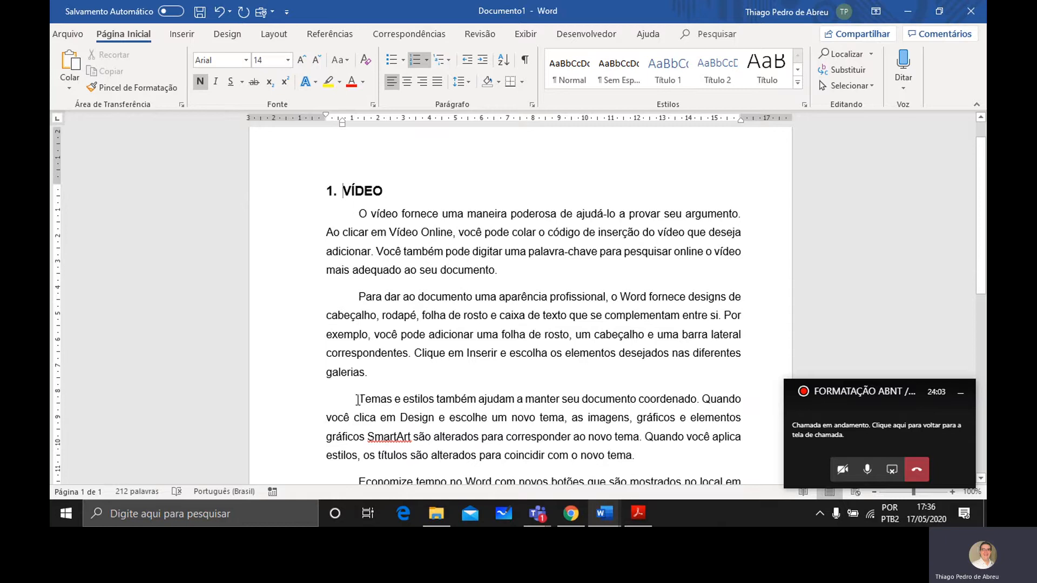
- Insert a blank, left-aligned, unindented line after the 'galerias.' paragraph
{"action": "left_click", "coordinate": [384, 388]}
{"action": "key", "text": "Return"}
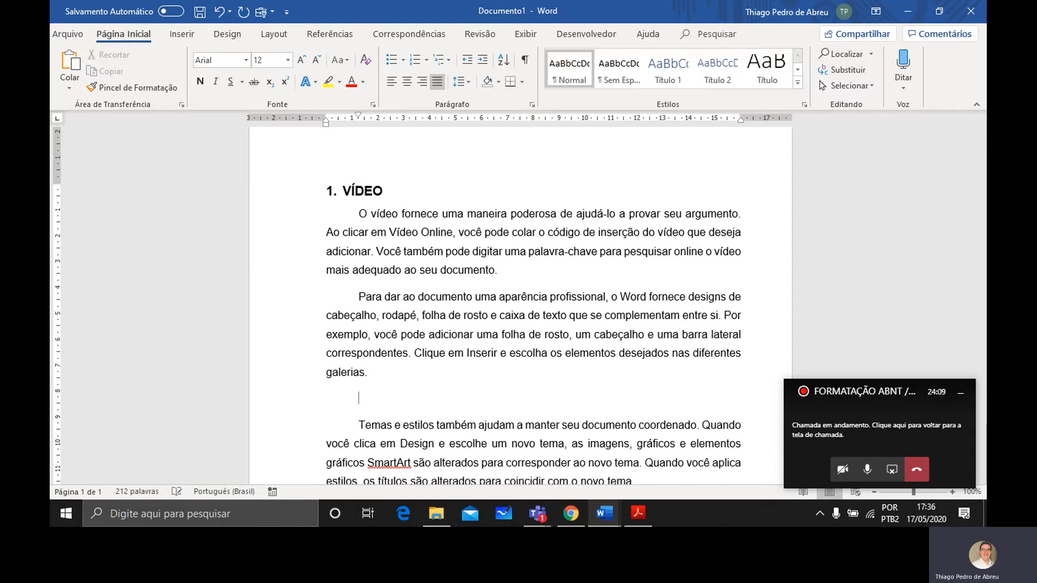
{"action": "key", "text": "Return"}
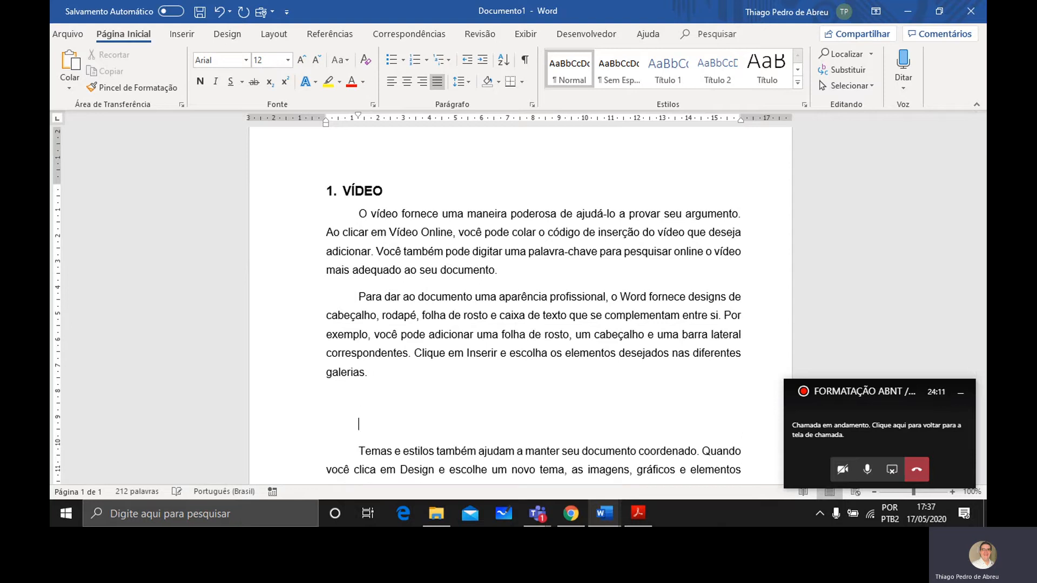
{"action": "scroll", "coordinate": [370, 354], "scroll_direction": "down", "scroll_amount": 1}
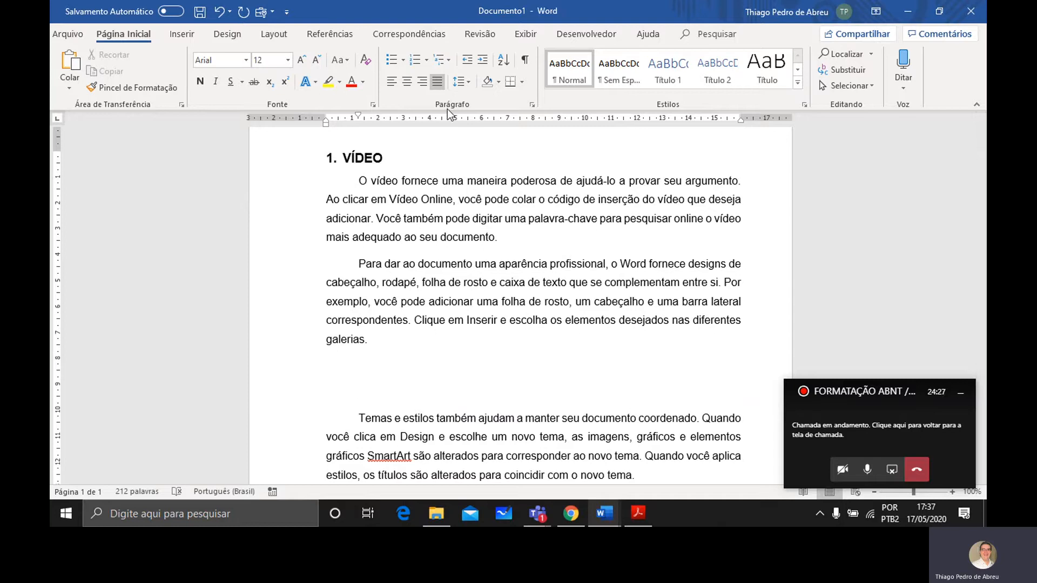
{"action": "left_click", "coordinate": [392, 83]}
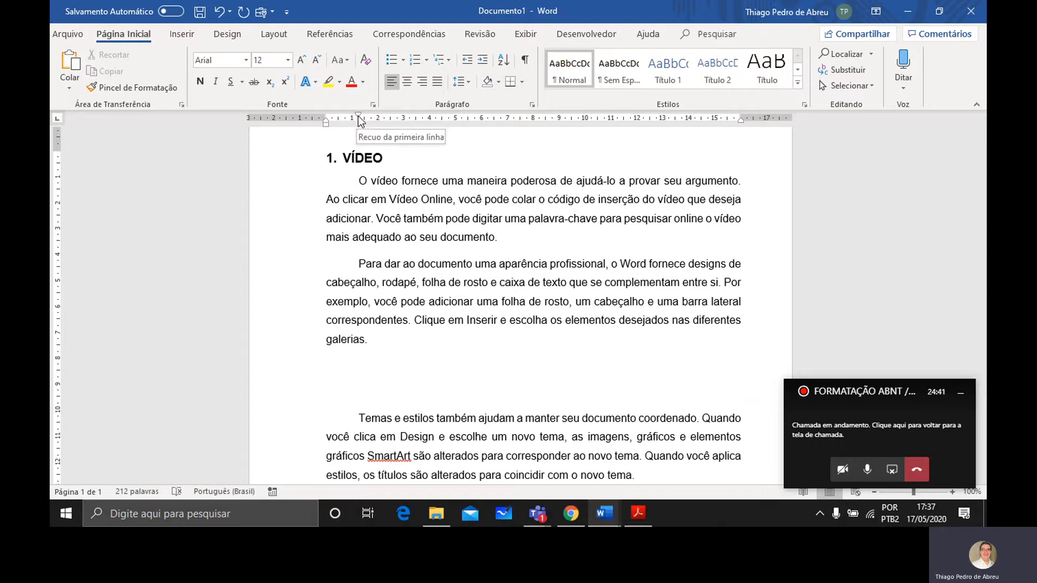
{"action": "key", "text": "BackSpace"}
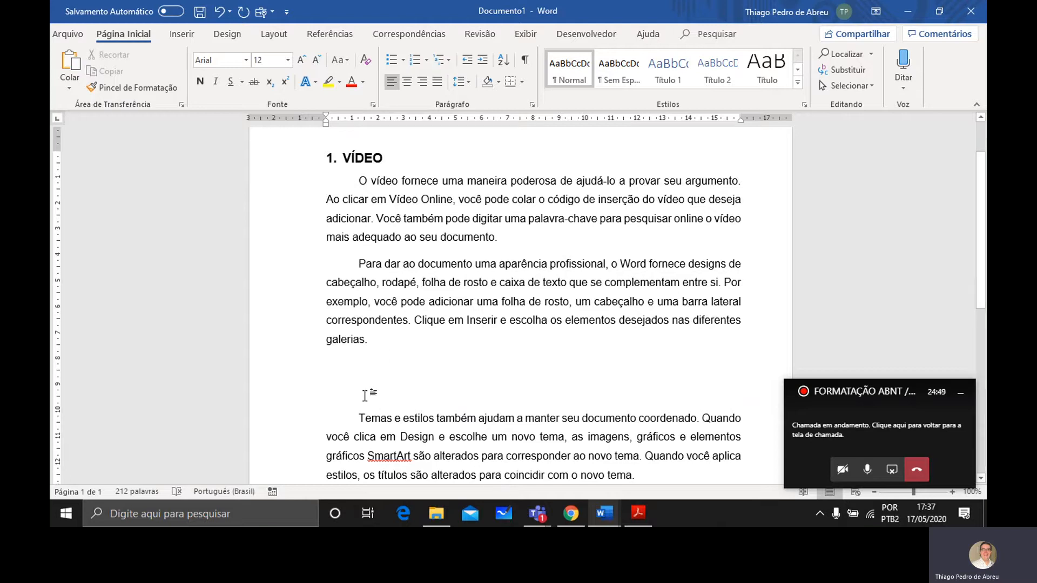
{"action": "key", "text": "BackSpace"}
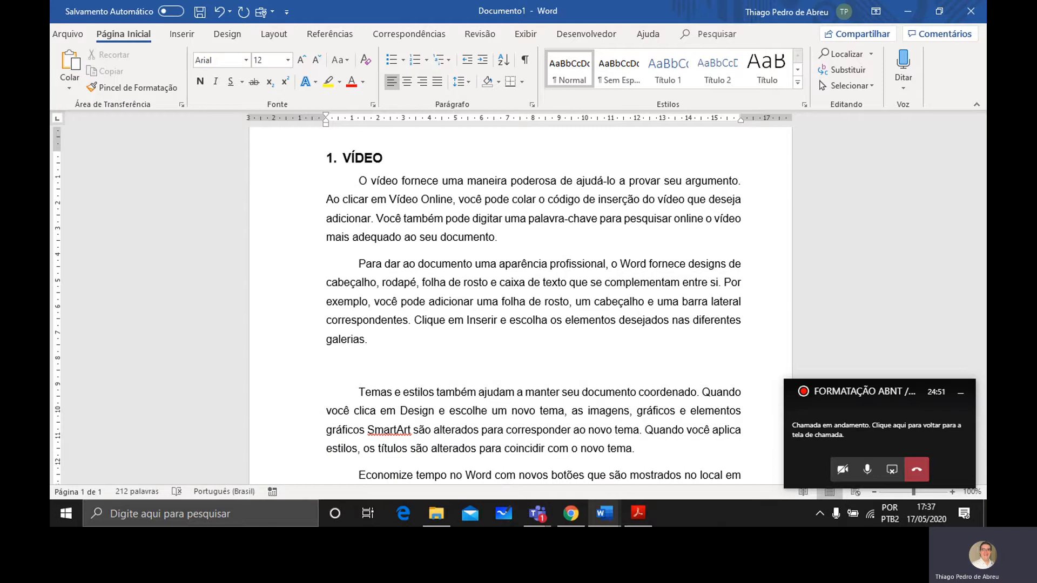
{"action": "key", "text": "Return"}
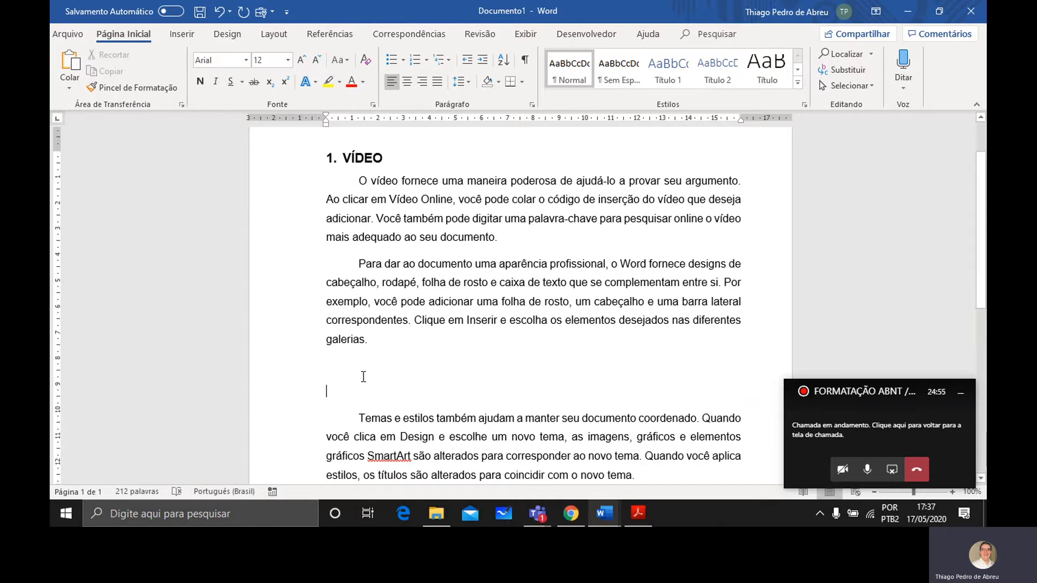
{"action": "key", "text": "BackSpace"}
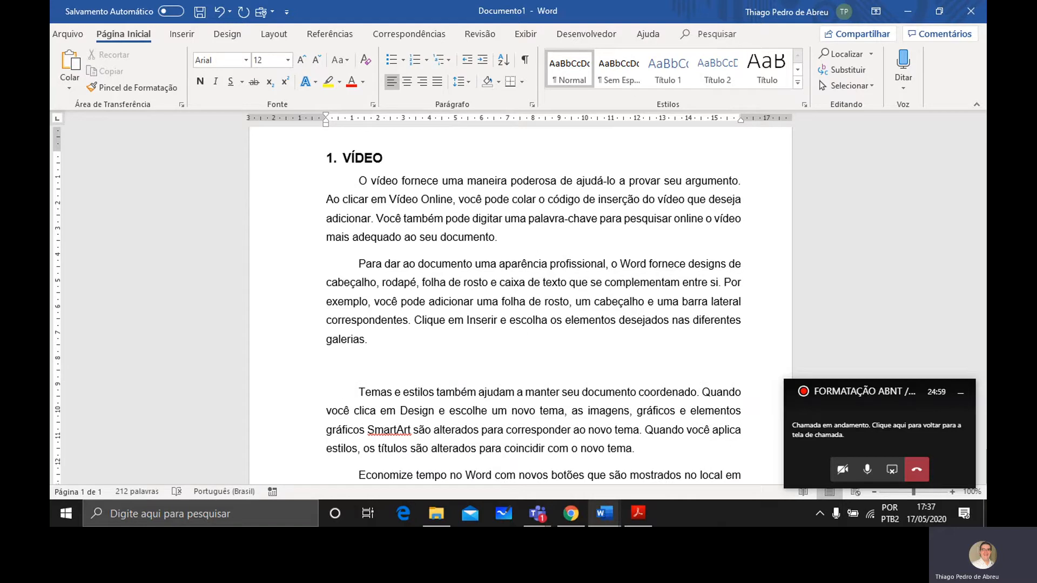
{"action": "key", "text": "Return"}
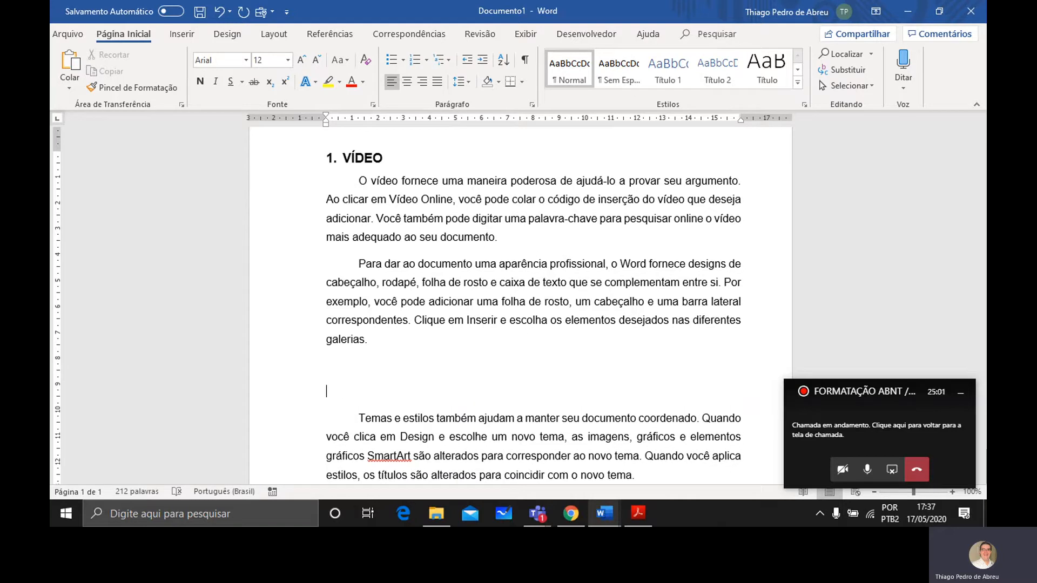
- Type 'Temas e Estilos' on the empty line and make it bold
{"action": "type", "text": "Temas e Estilos"}
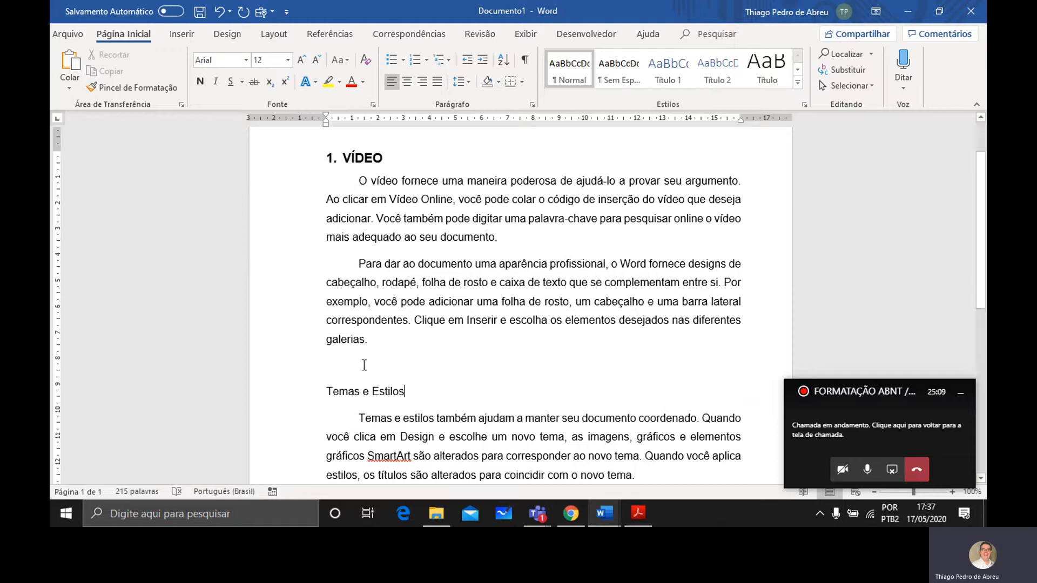
{"action": "left_click", "coordinate": [328, 391]}
{"action": "left_click_drag", "start_coordinate": [416, 392], "coordinate": [330, 389]}
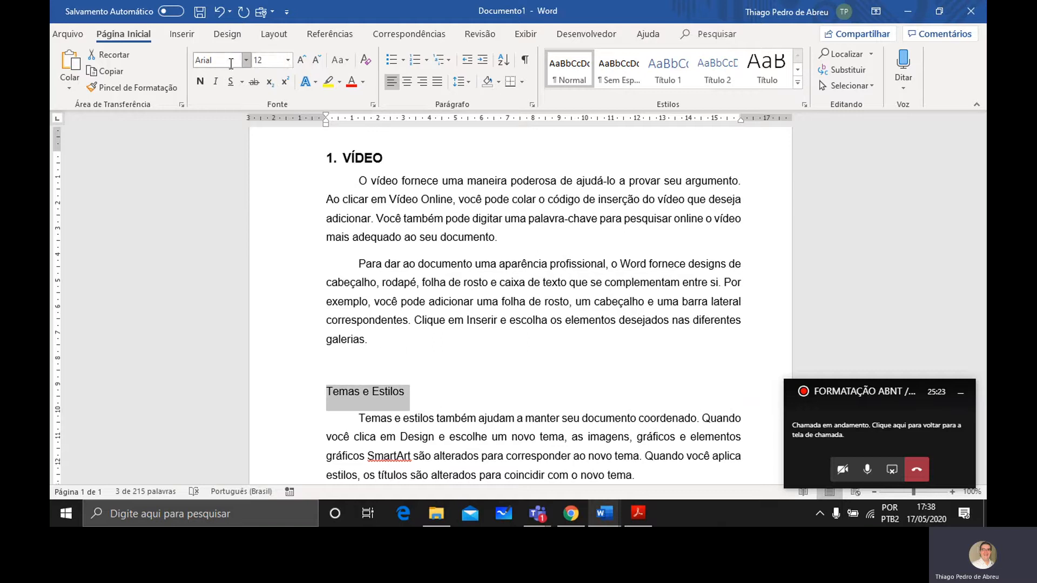
{"action": "left_click", "coordinate": [201, 82]}
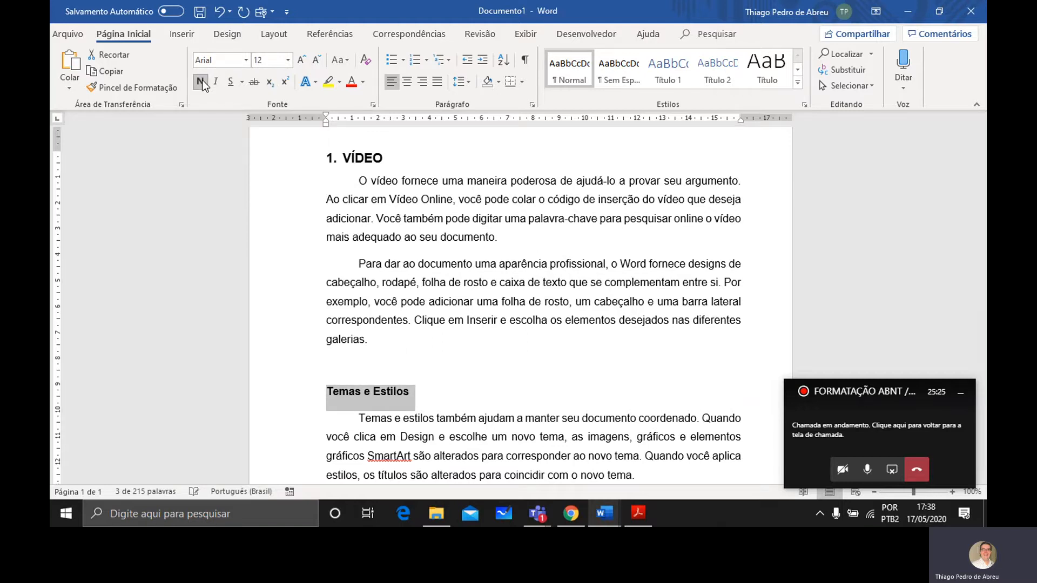
{"action": "left_click", "coordinate": [325, 394]}
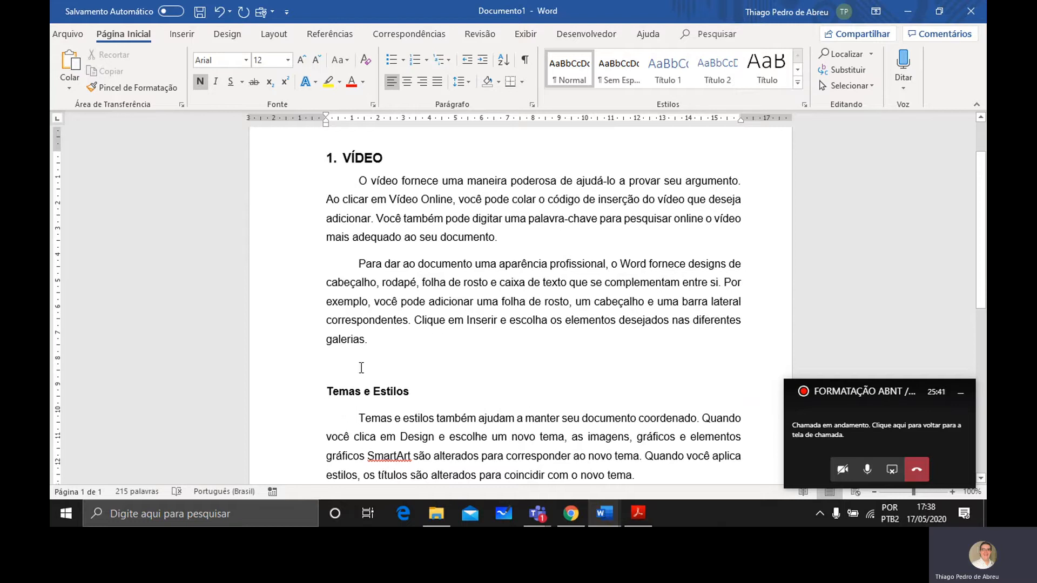
{"action": "left_click", "coordinate": [446, 59]}
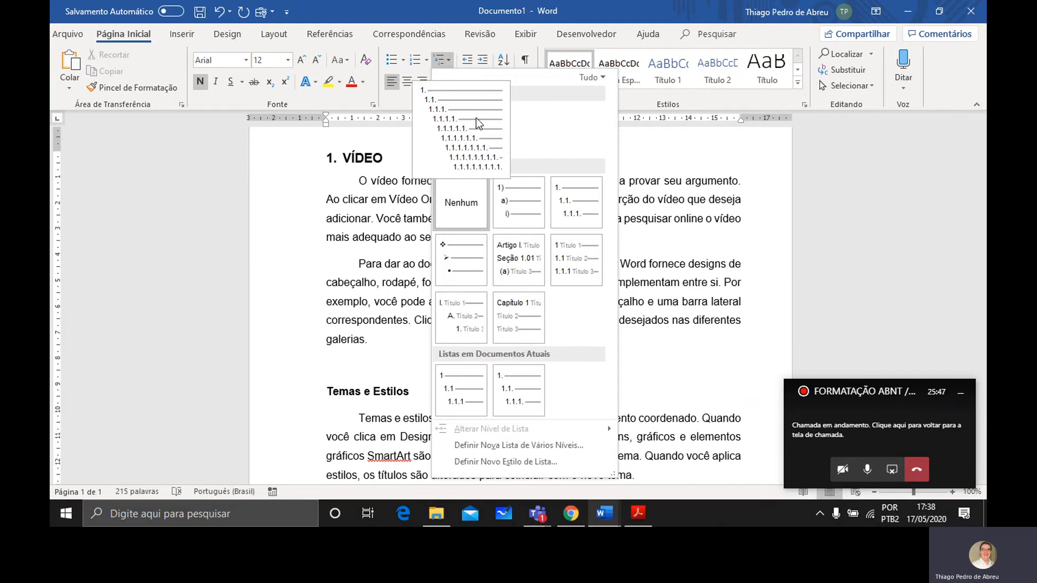
{"action": "left_click", "coordinate": [475, 117]}
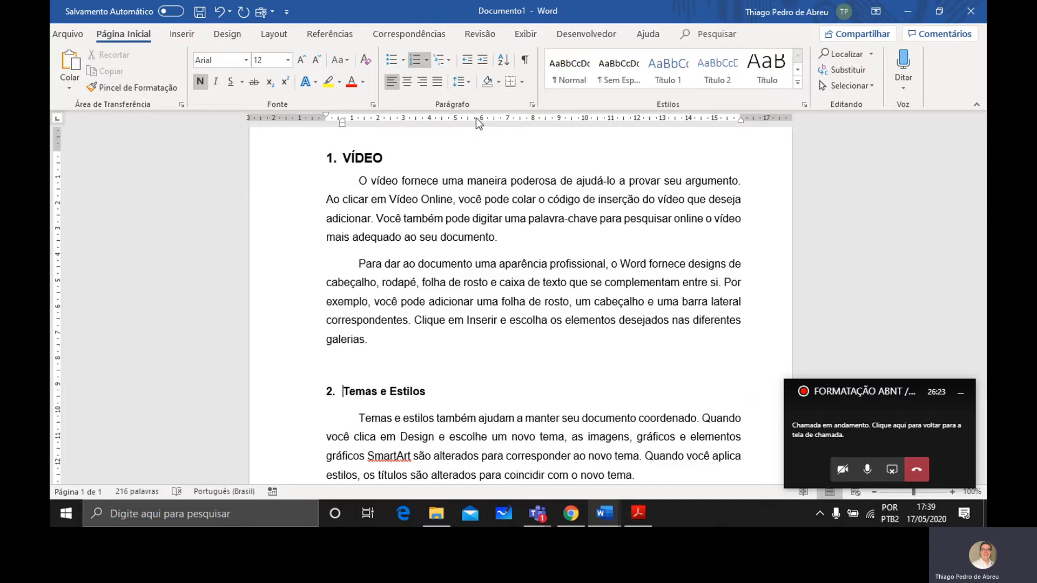
{"action": "key", "text": "Tab"}
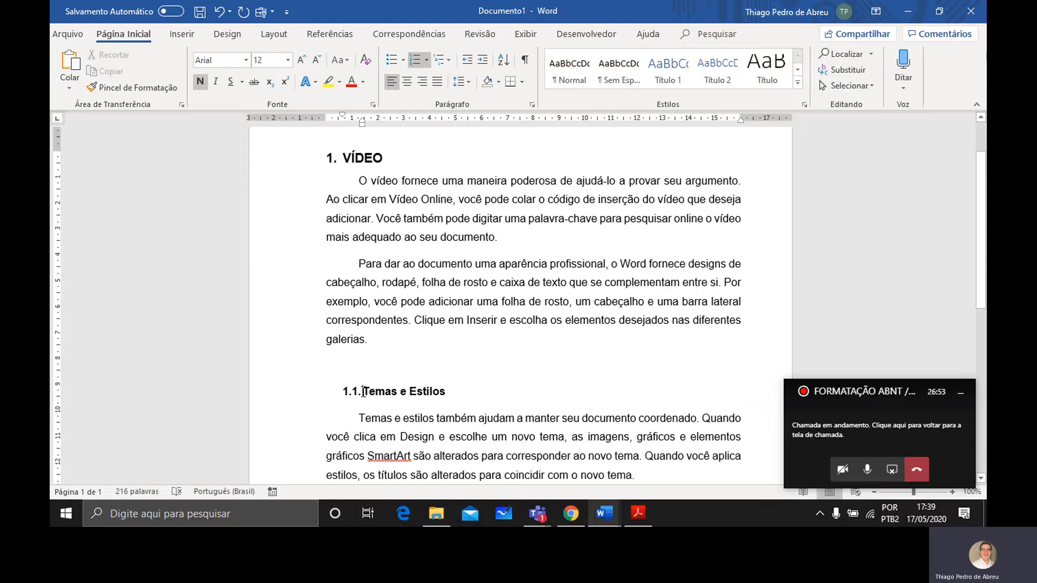
{"action": "key", "text": "BackSpace"}
{"action": "key", "text": "BackSpace"}
{"action": "key", "text": "BackSpace"}
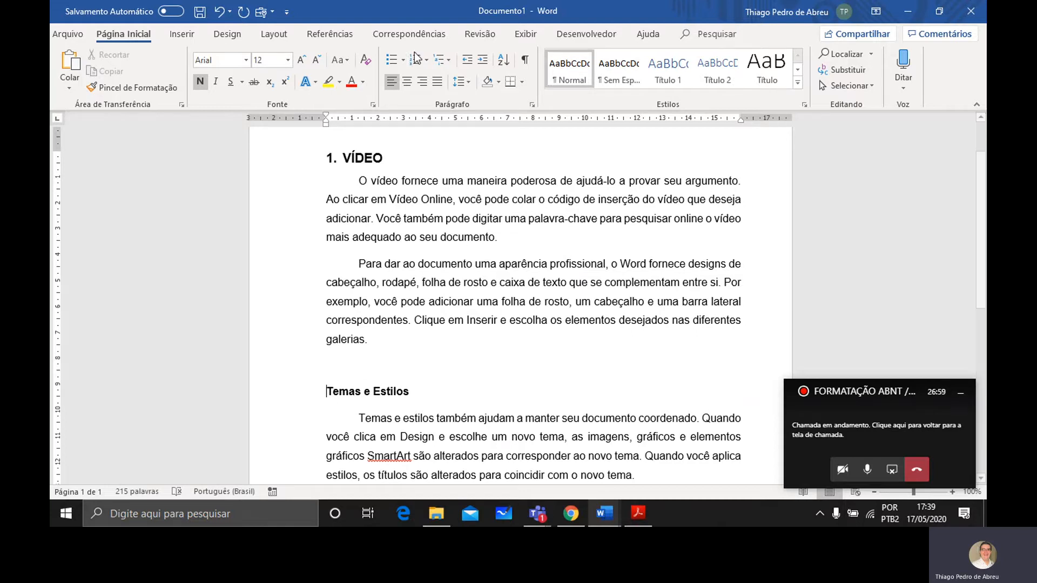
- Apply the current multilevel list to 'Temas e Estilos' and demote it to sub-level 1.1
{"action": "left_click", "coordinate": [449, 61]}
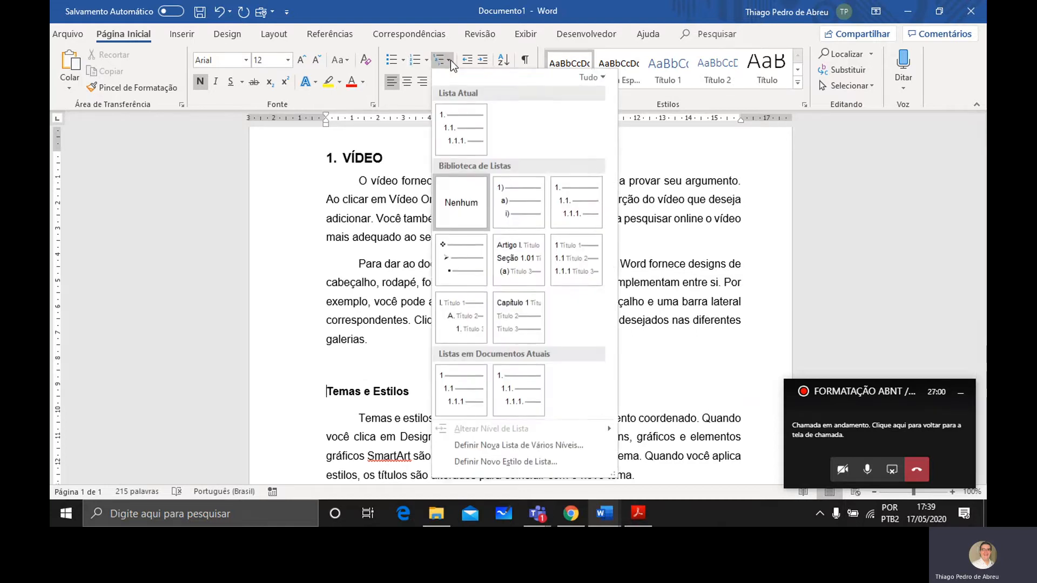
{"action": "left_click", "coordinate": [465, 128]}
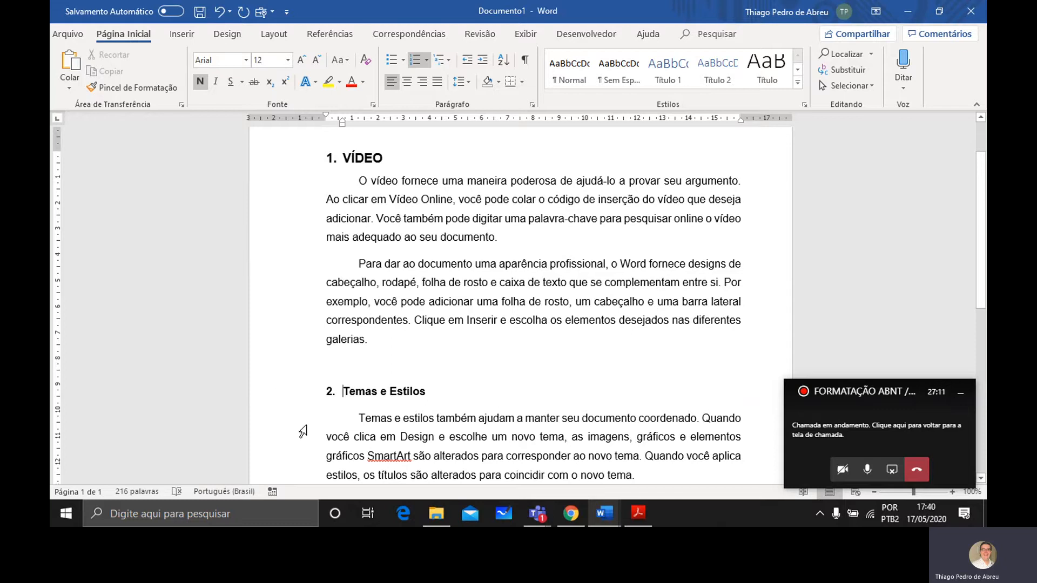
{"action": "key", "text": "Tab"}
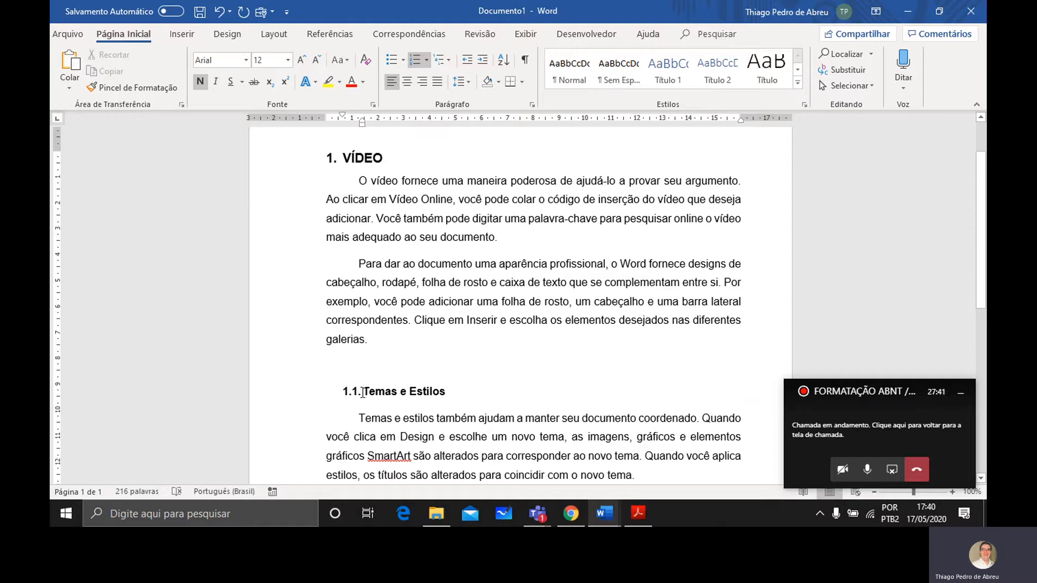
- Below the last paragraph, leave a blank line, then add 'Tipos de Vídeos' in bold
{"action": "scroll", "coordinate": [362, 392], "scroll_direction": "down", "scroll_amount": 1}
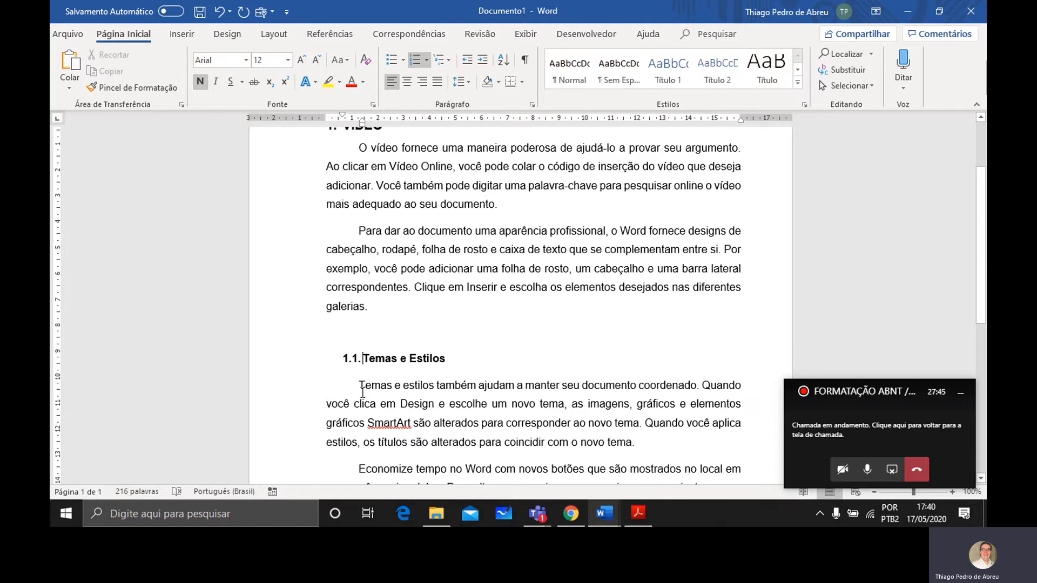
{"action": "scroll", "coordinate": [362, 391], "scroll_direction": "down", "scroll_amount": 3}
{"action": "scroll", "coordinate": [362, 391], "scroll_direction": "down", "scroll_amount": 1}
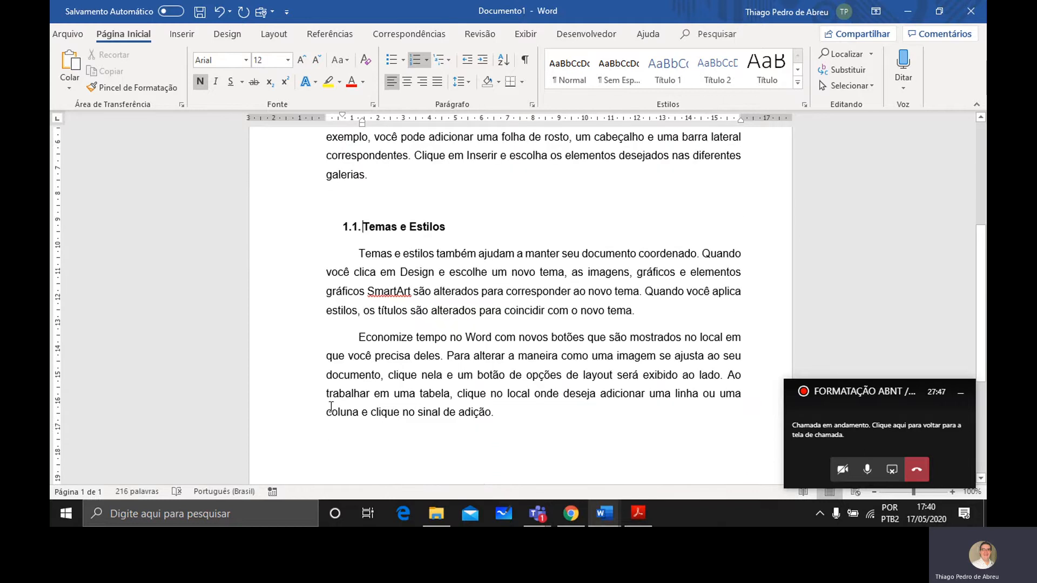
{"action": "left_click", "coordinate": [516, 420]}
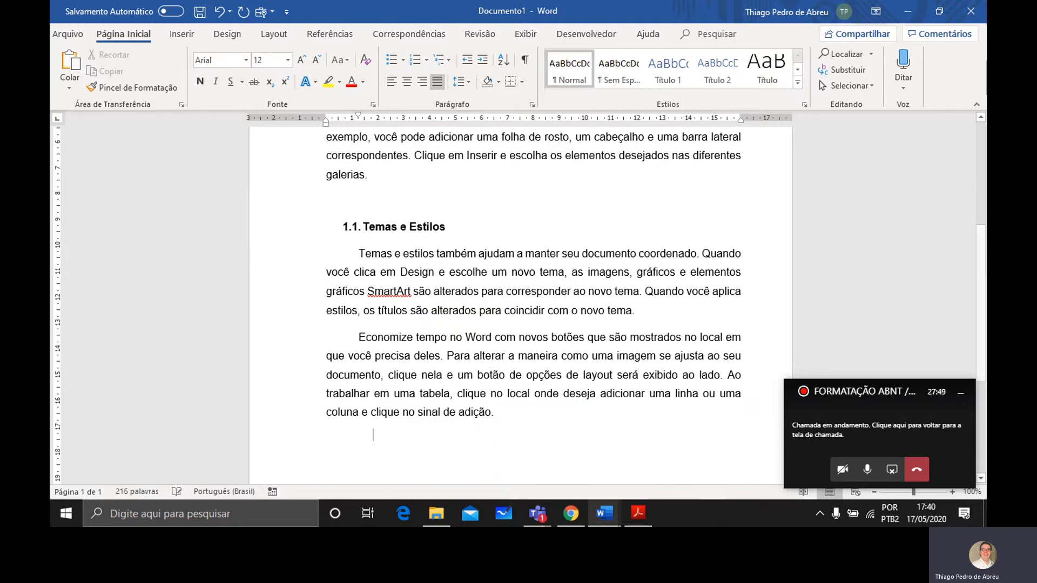
{"action": "key", "text": "Return"}
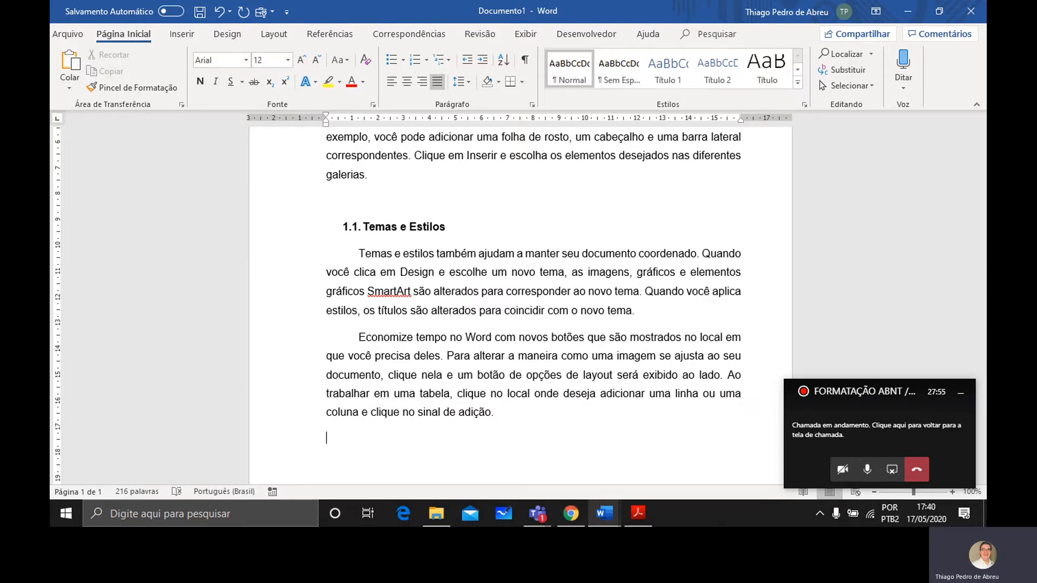
{"action": "key", "text": "Return"}
{"action": "type", "text": "Tipos de Vídeos"}
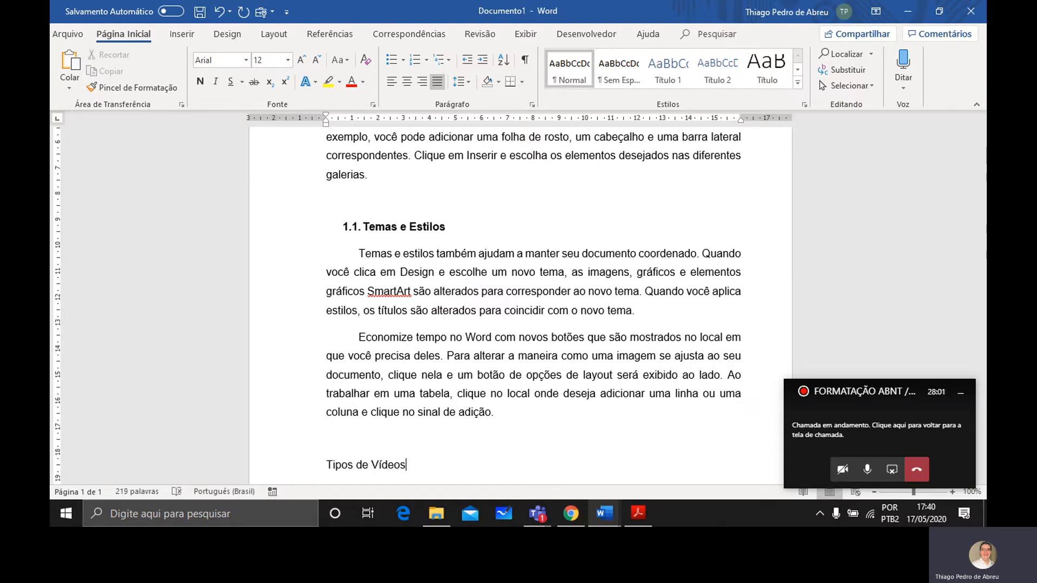
{"action": "key", "text": "shift+Home"}
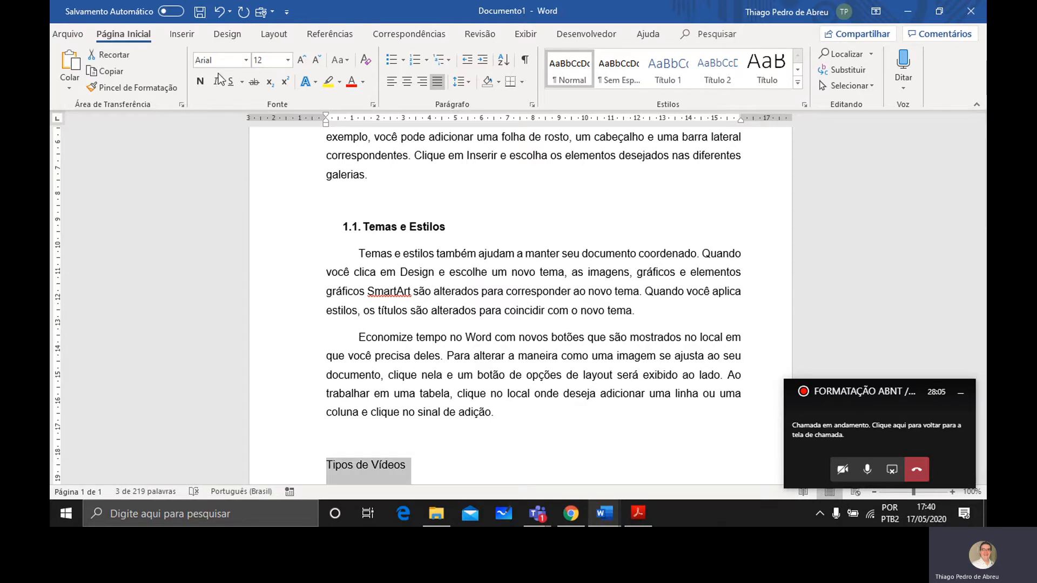
{"action": "left_click", "coordinate": [201, 82]}
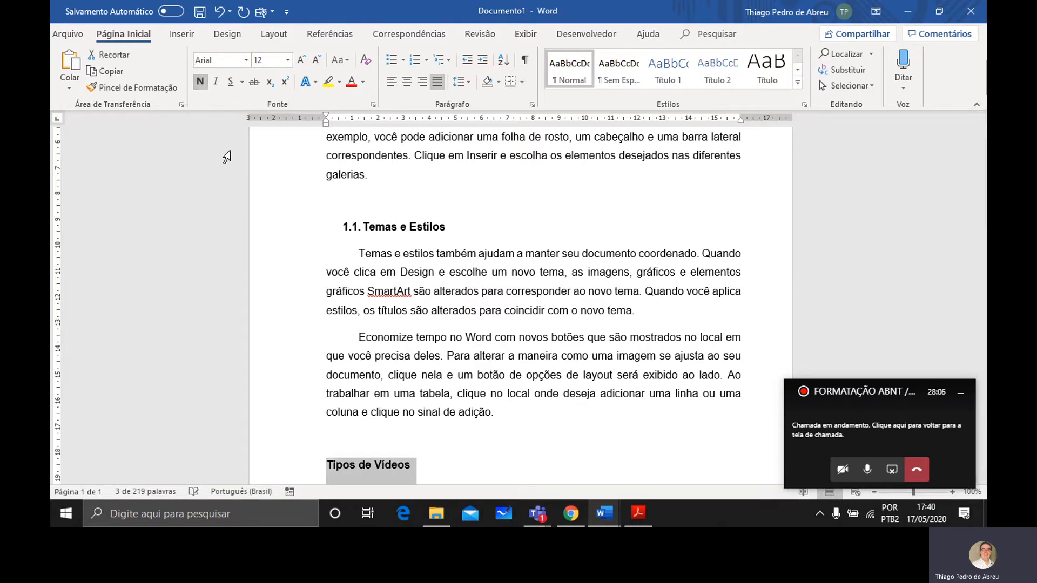
{"action": "left_click", "coordinate": [325, 468]}
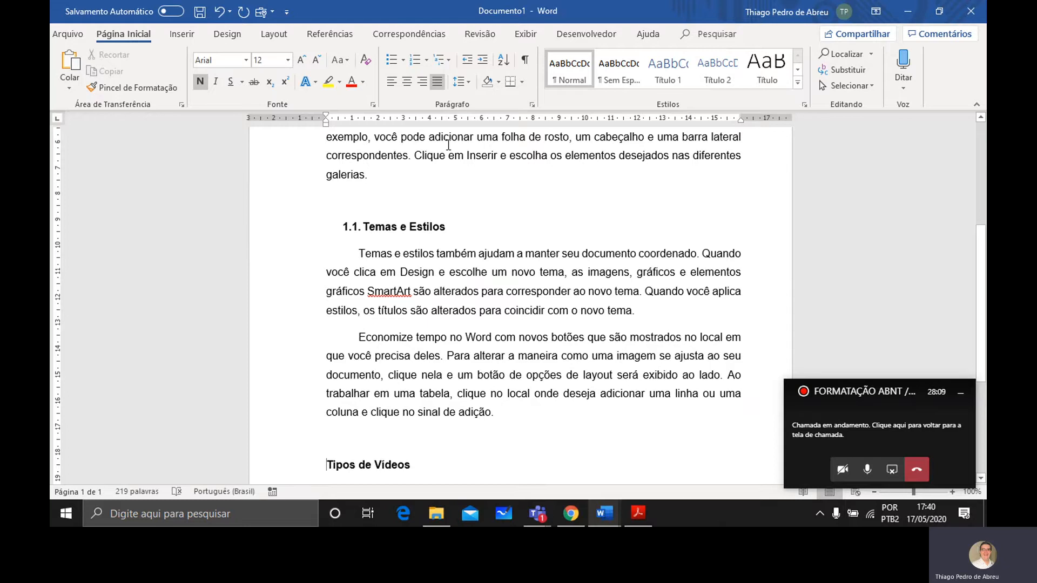
{"action": "left_click", "coordinate": [448, 60]}
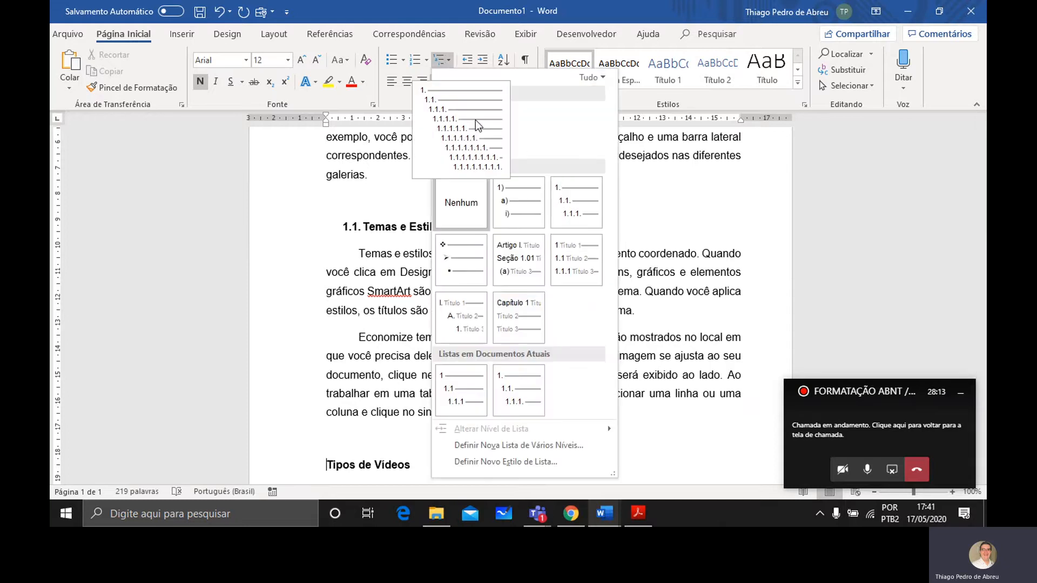
- Apply the current multilevel list to 'Tipos de Vídeos' and demote it to sub-level 1.2
{"action": "left_click", "coordinate": [475, 120]}
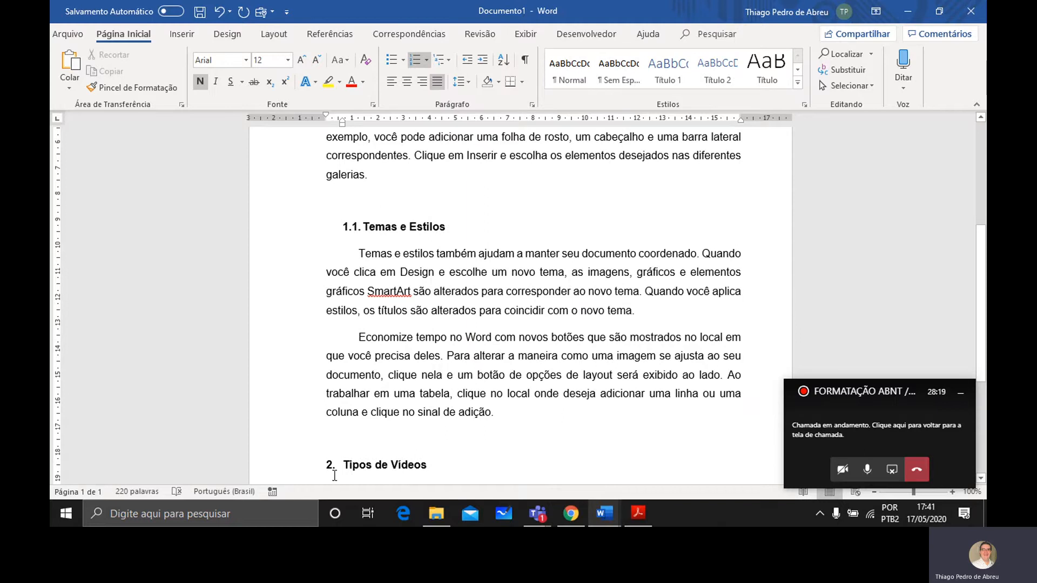
{"action": "key", "text": "Tab"}
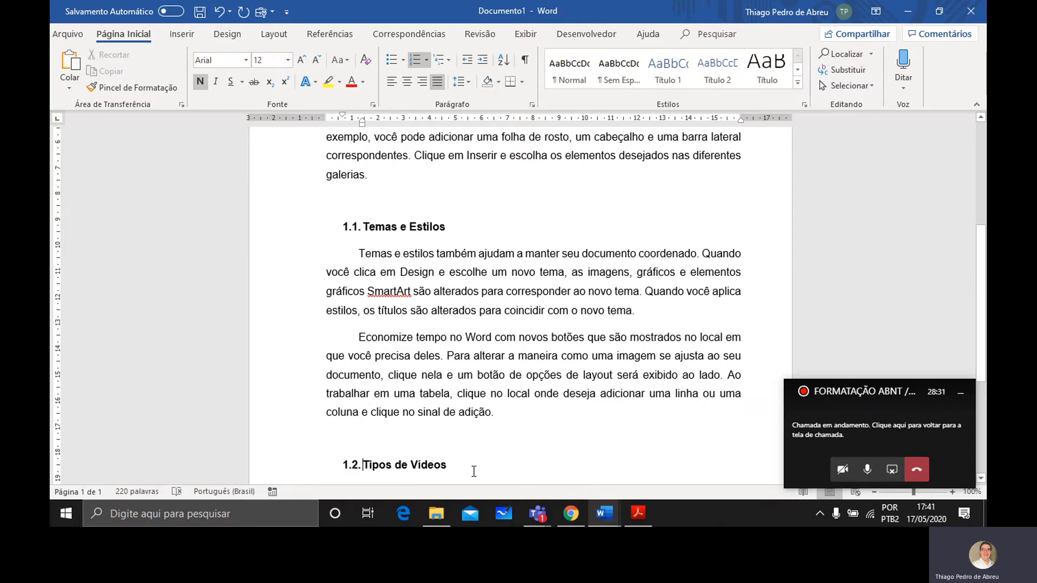
{"action": "scroll", "coordinate": [474, 471], "scroll_direction": "up", "scroll_amount": 1}
{"action": "scroll", "coordinate": [473, 472], "scroll_direction": "up", "scroll_amount": 3}
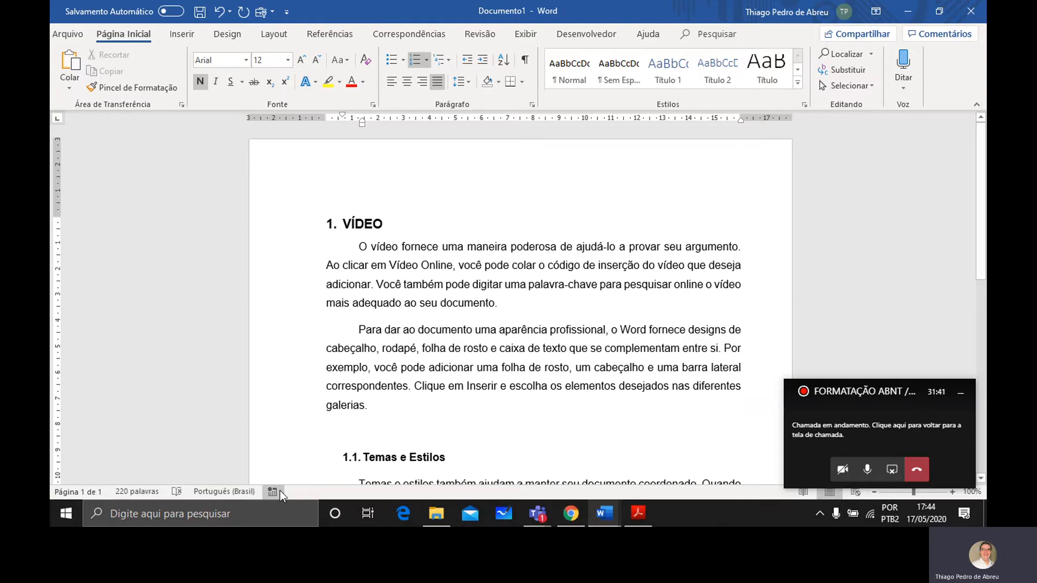
- Insert the lead-in 'De acordo com' plus the author's name and (2020) before 'Ao clicar'
{"action": "left_click_drag", "start_coordinate": [328, 267], "coordinate": [352, 285]}
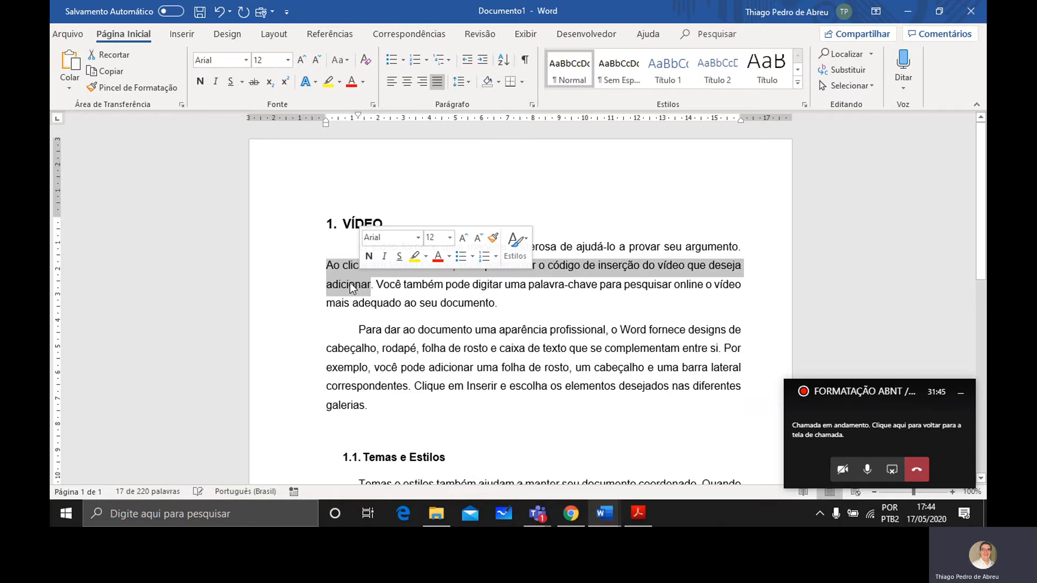
{"action": "left_click", "coordinate": [348, 267]}
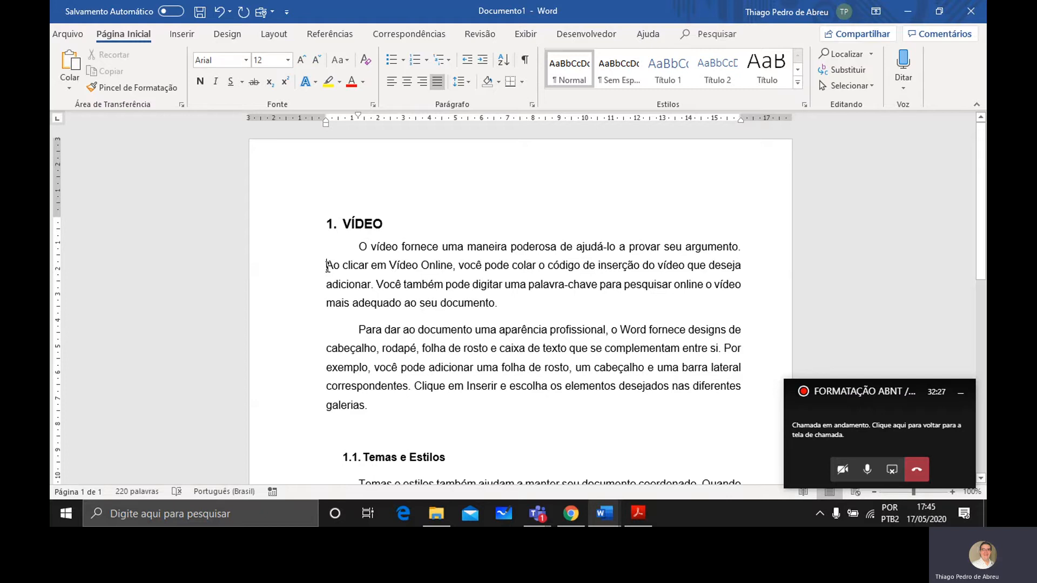
{"action": "type", "text": "De acord"}
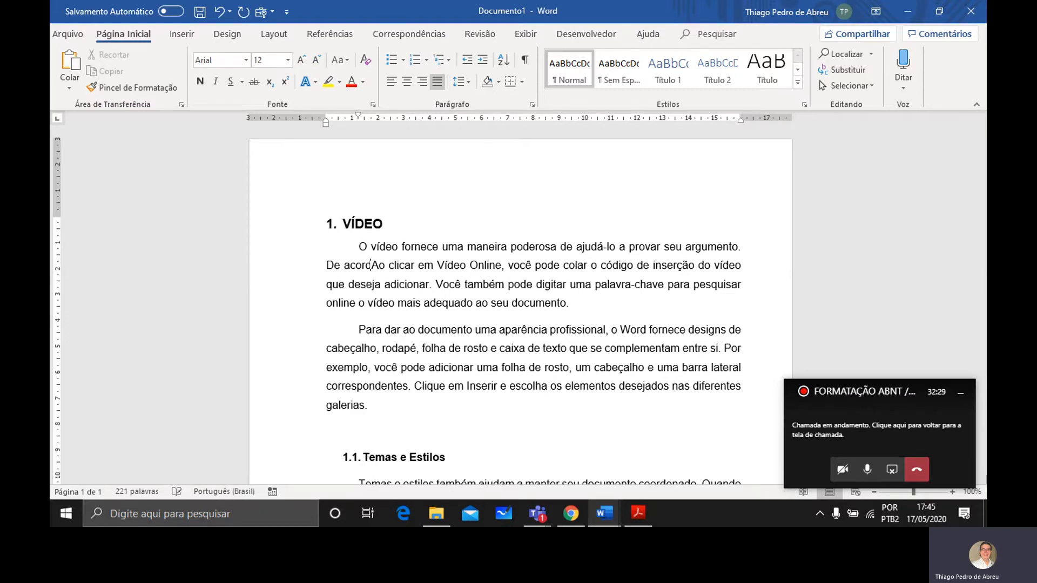
{"action": "type", "text": "o com"}
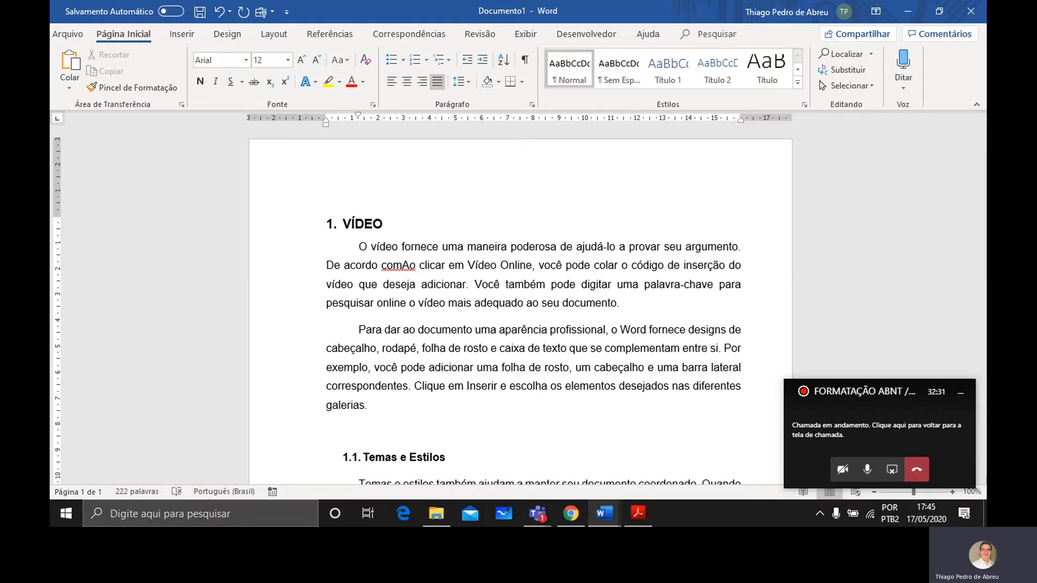
{"action": "type", "text": " Juliana"}
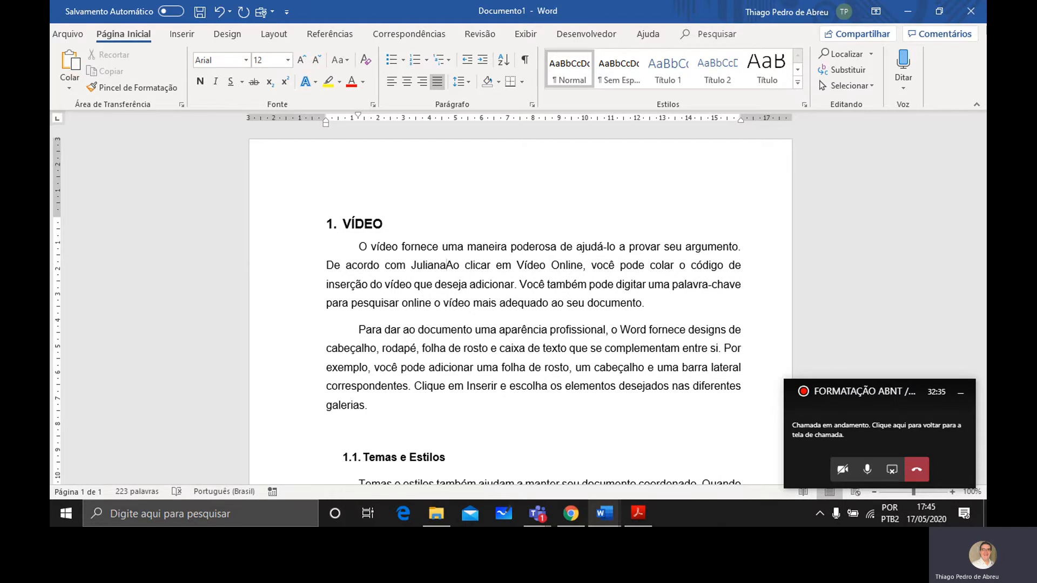
{"action": "type", "text": " Linhares"}
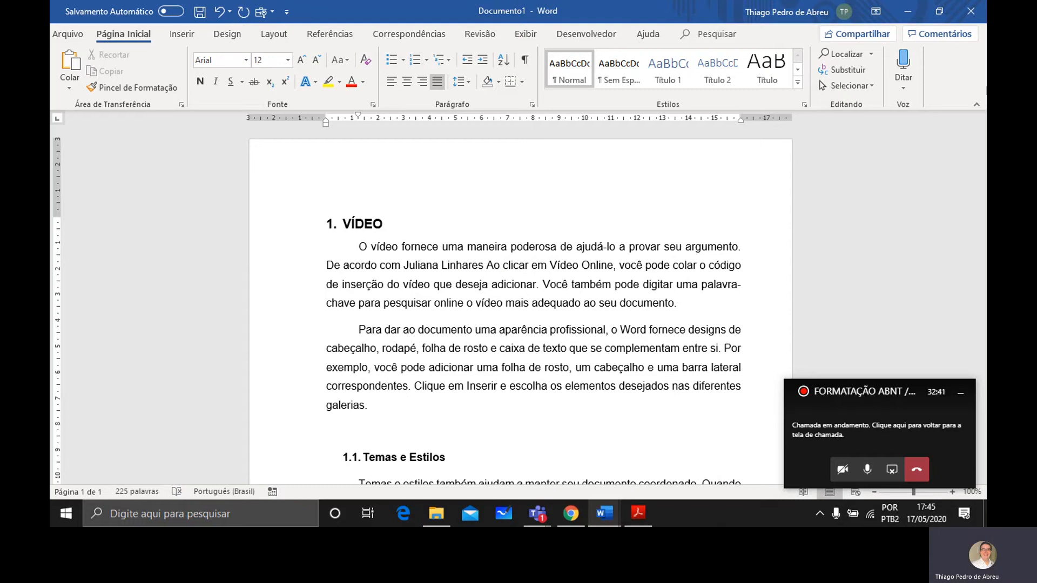
{"action": "type", "text": " (20"}
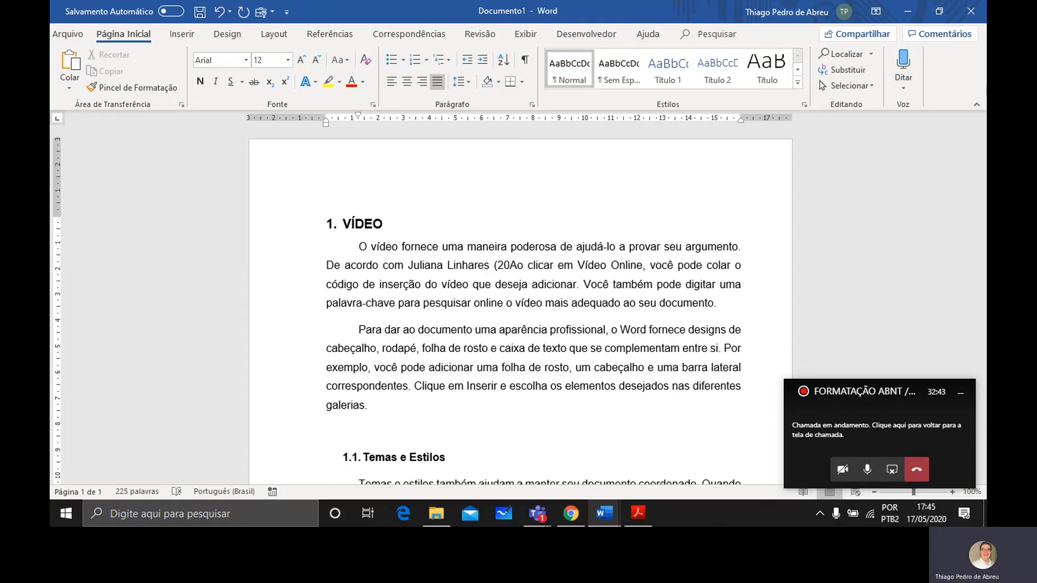
{"action": "type", "text": "20)"}
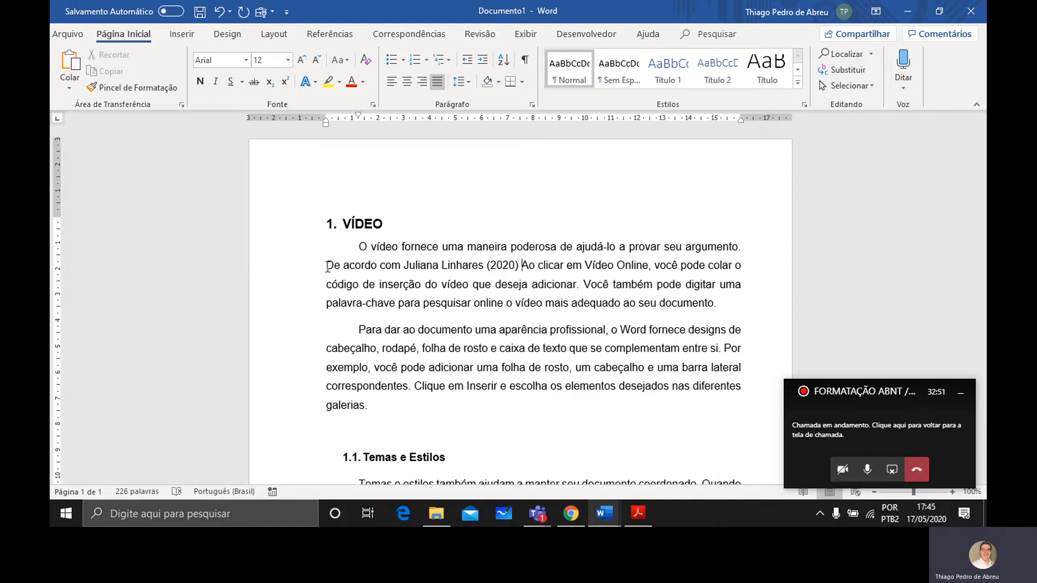
- Enclose the 'Ao clicar em Vídeo Online…' sentence in quotation marks
{"action": "type", "text": "\""}
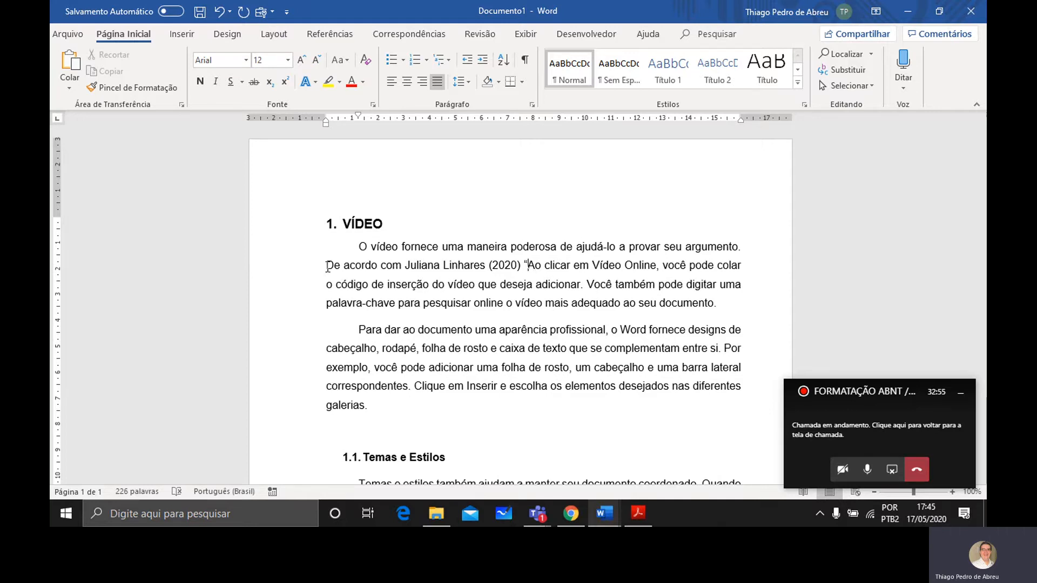
{"action": "key", "text": "Right"}
{"action": "key", "text": "Right"}
{"action": "key", "text": "Right"}
{"action": "key", "text": "Right"}
{"action": "key", "text": "Right"}
{"action": "key", "text": "Right"}
{"action": "key", "text": "Right"}
{"action": "key", "text": "Right"}
{"action": "key", "text": "Right"}
{"action": "key", "text": "Right"}
{"action": "key", "text": "Right"}
{"action": "key", "text": "Right"}
{"action": "key", "text": "Right"}
{"action": "key", "text": "Right"}
{"action": "key", "text": "Right"}
{"action": "key", "text": "Right"}
{"action": "key", "text": "Right"}
{"action": "key", "text": "Right"}
{"action": "key", "text": "Right"}
{"action": "key", "text": "Right"}
{"action": "key", "text": "Right"}
{"action": "key", "text": "Right"}
{"action": "key", "text": "Right"}
{"action": "key", "text": "Right"}
{"action": "key", "text": "Right"}
{"action": "key", "text": "Right"}
{"action": "key", "text": "Right"}
{"action": "key", "text": "Right"}
{"action": "key", "text": "Right"}
{"action": "key", "text": "Right"}
{"action": "key", "text": "Right"}
{"action": "key", "text": "Right"}
{"action": "key", "text": "Right"}
{"action": "key", "text": "Right"}
{"action": "key", "text": "Right"}
{"action": "key", "text": "Right"}
{"action": "key", "text": "Right"}
{"action": "key", "text": "Right"}
{"action": "type", "text": "\""}
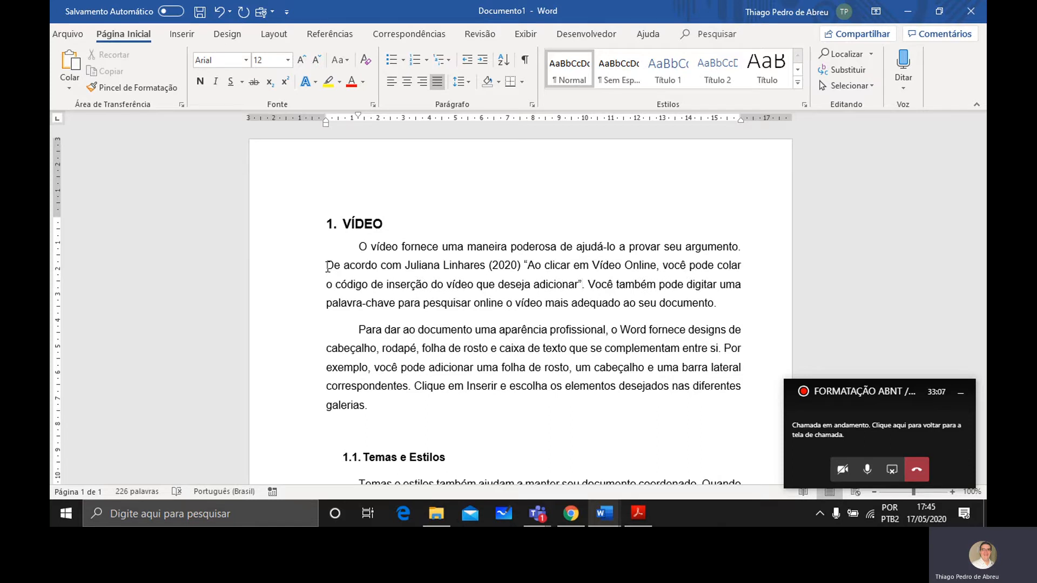
{"action": "left_click", "coordinate": [581, 284]}
- Remove the first-line indent from the 'Economize tempo' paragraph and select the whole paragraph
{"action": "scroll", "coordinate": [562, 324], "scroll_direction": "down", "scroll_amount": 4}
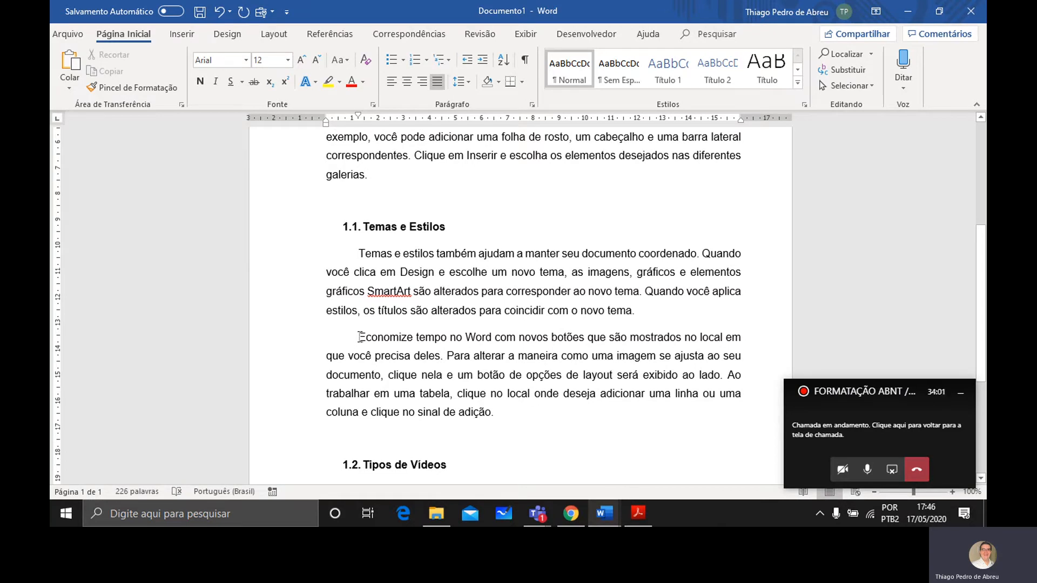
{"action": "left_click_drag", "start_coordinate": [360, 337], "coordinate": [413, 355]}
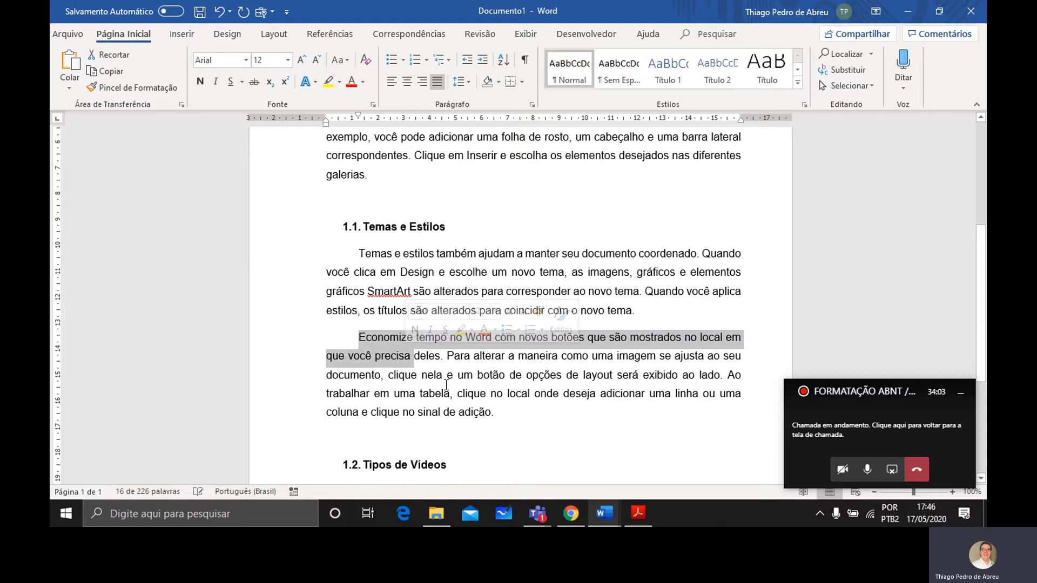
{"action": "left_click", "coordinate": [364, 341]}
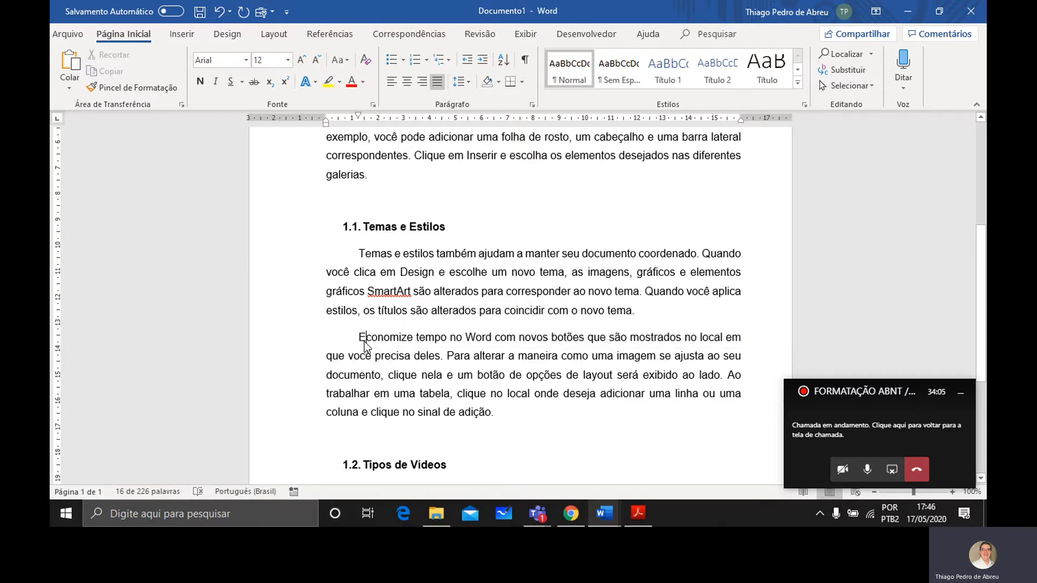
{"action": "left_click_drag", "start_coordinate": [387, 342], "coordinate": [491, 420]}
{"action": "left_click", "coordinate": [490, 420]}
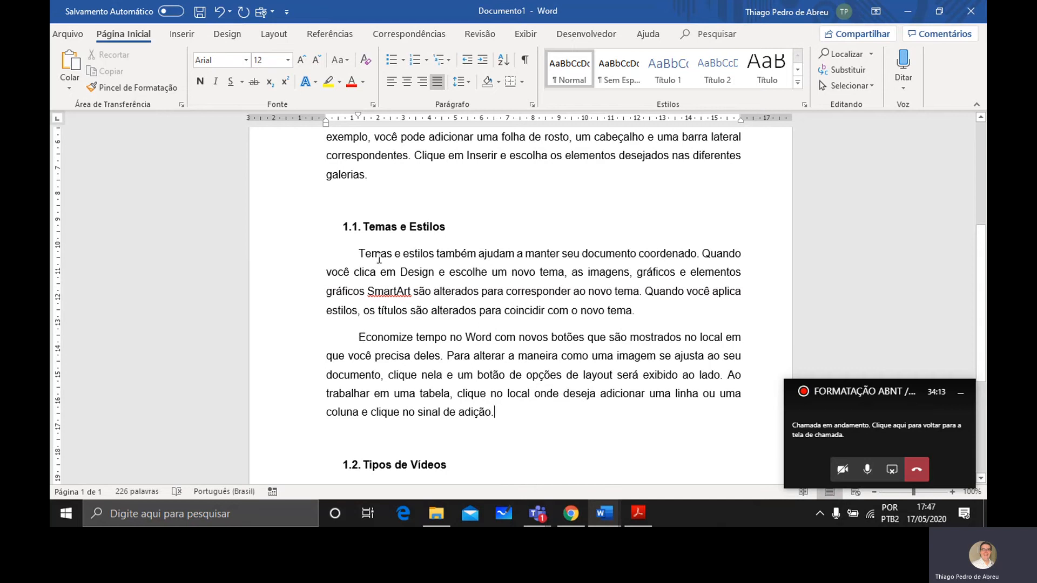
{"action": "scroll", "coordinate": [379, 257], "scroll_direction": "up", "scroll_amount": 3}
{"action": "scroll", "coordinate": [388, 277], "scroll_direction": "down", "scroll_amount": 3}
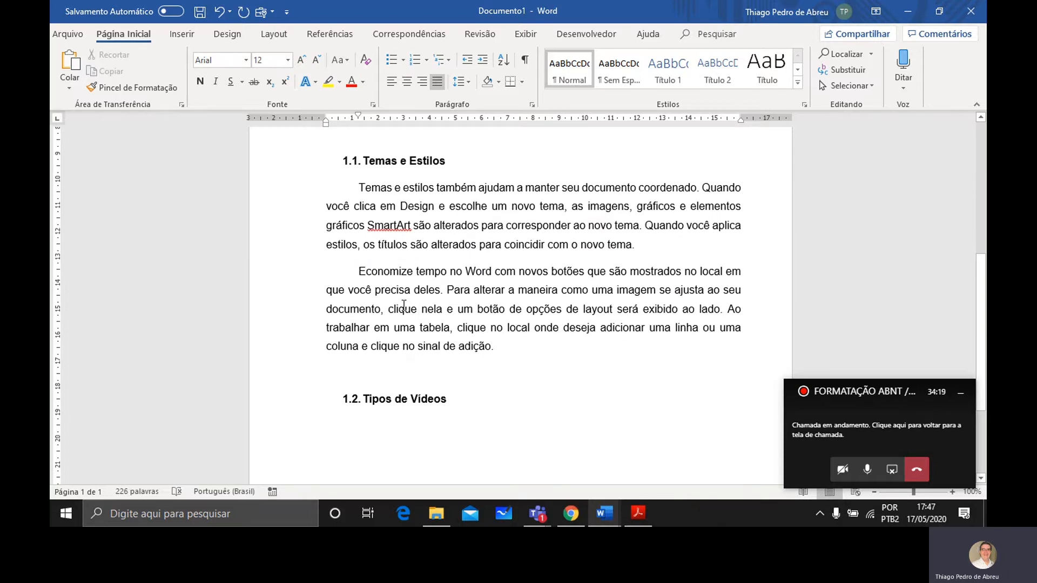
{"action": "left_click", "coordinate": [357, 268]}
{"action": "key", "text": "BackSpace"}
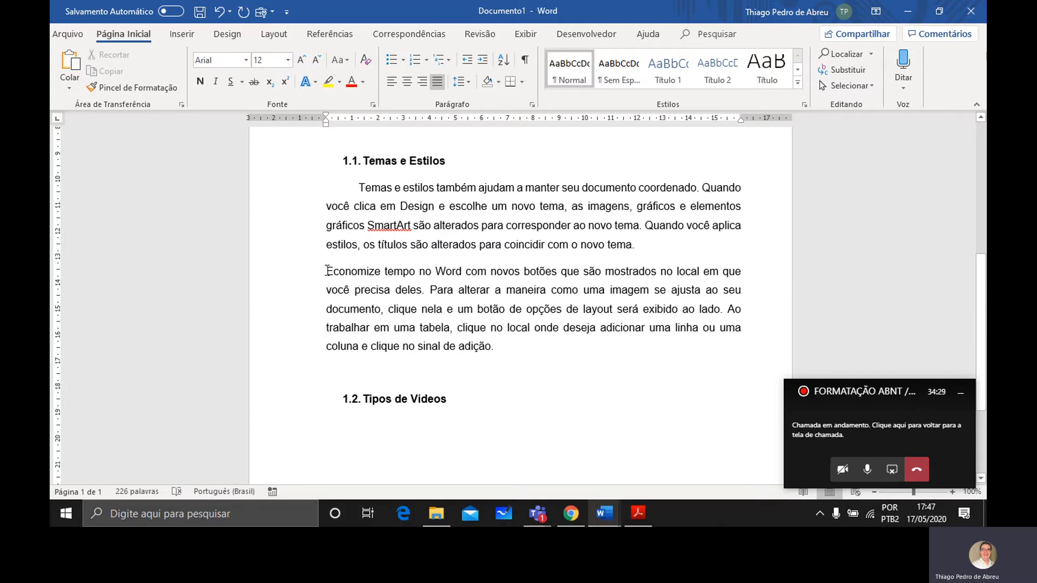
{"action": "left_click_drag", "start_coordinate": [326, 270], "coordinate": [468, 335]}
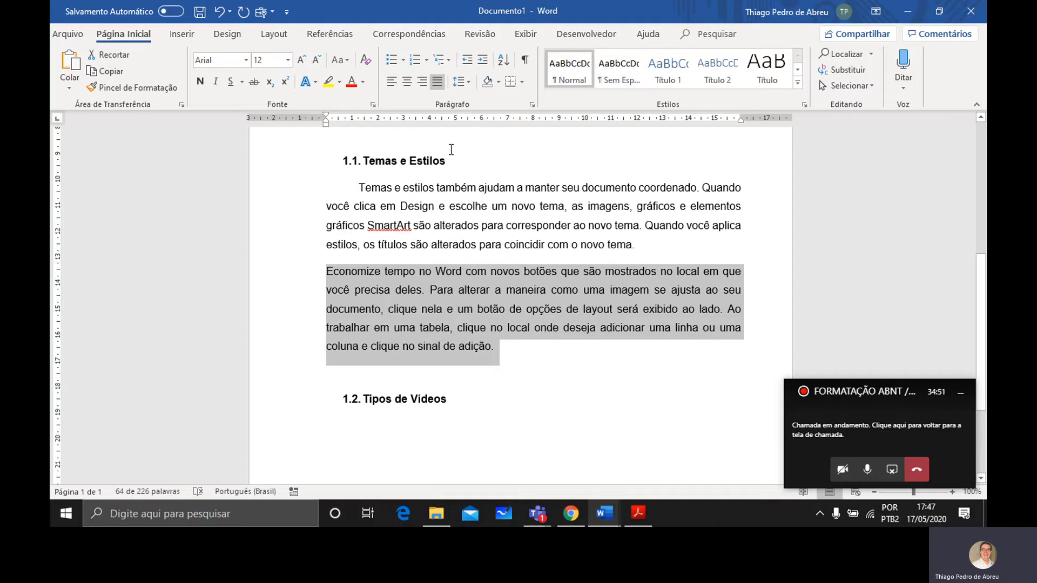
- Set the Economize paragraph to 1,0 line spacing and 10 pt font size
{"action": "left_click", "coordinate": [468, 84]}
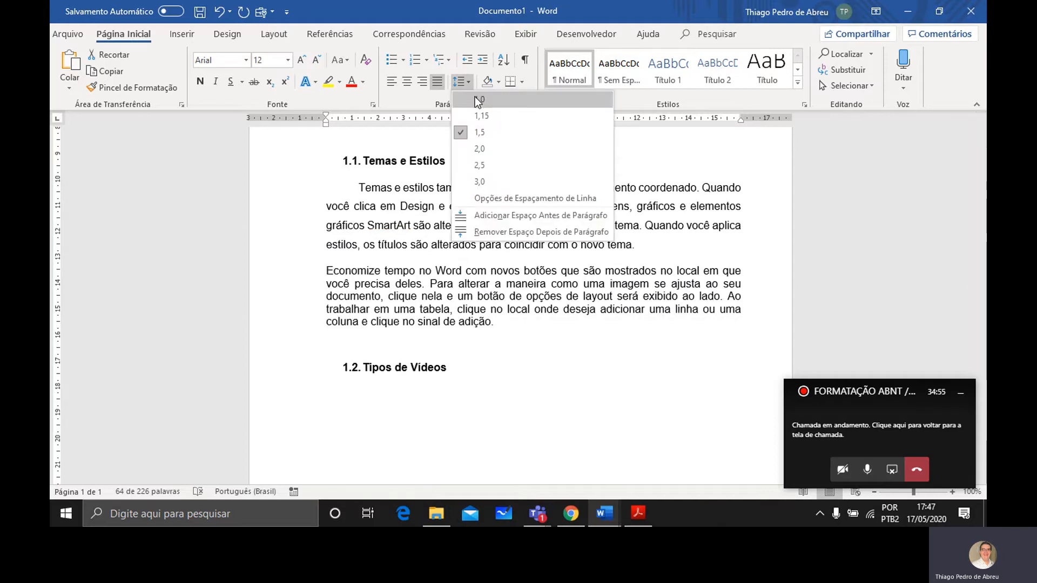
{"action": "left_click", "coordinate": [475, 99]}
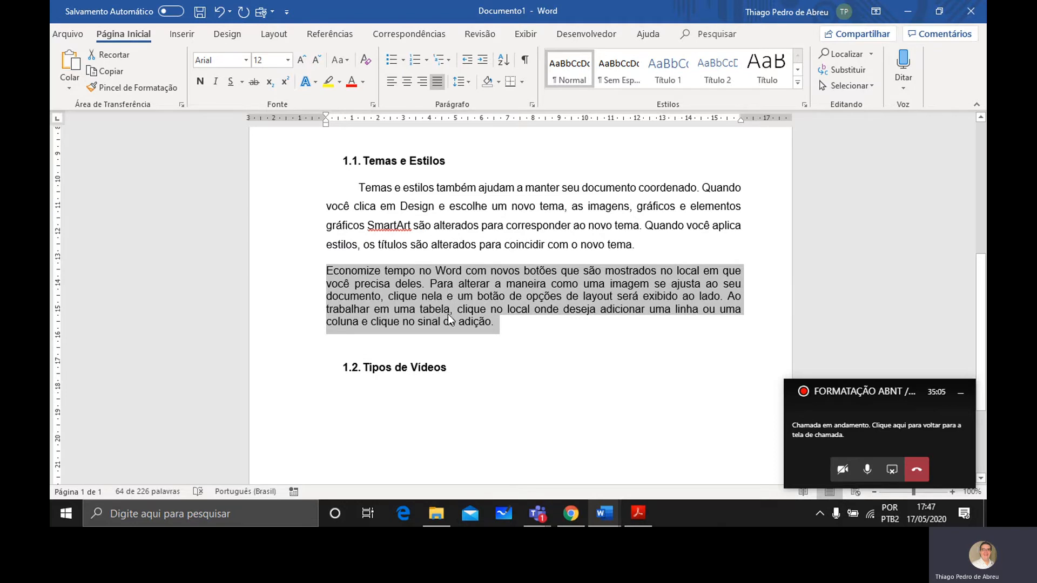
{"action": "left_click", "coordinate": [265, 60]}
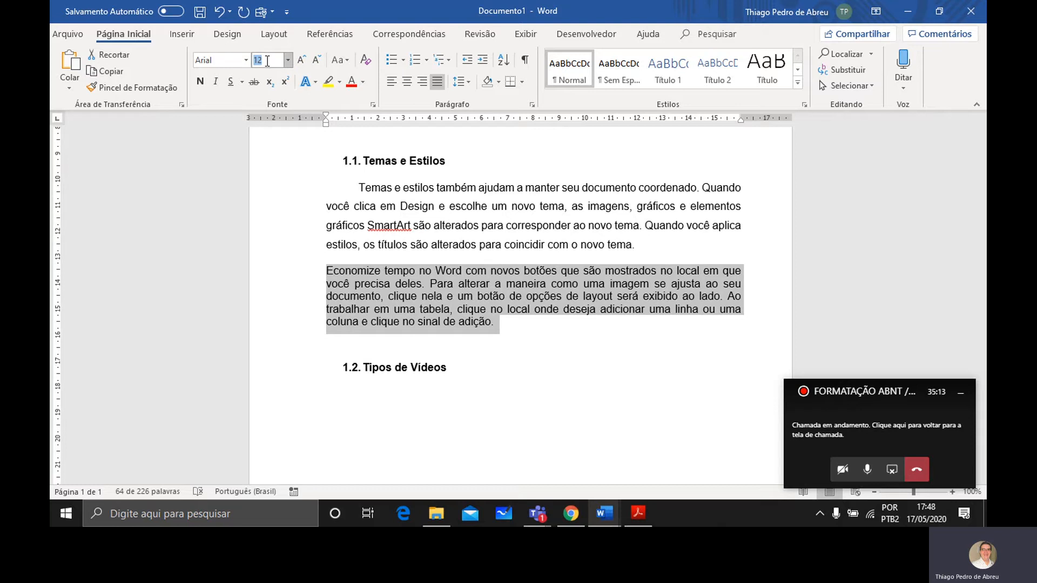
{"action": "type", "text": "10"}
{"action": "key", "text": "Return"}
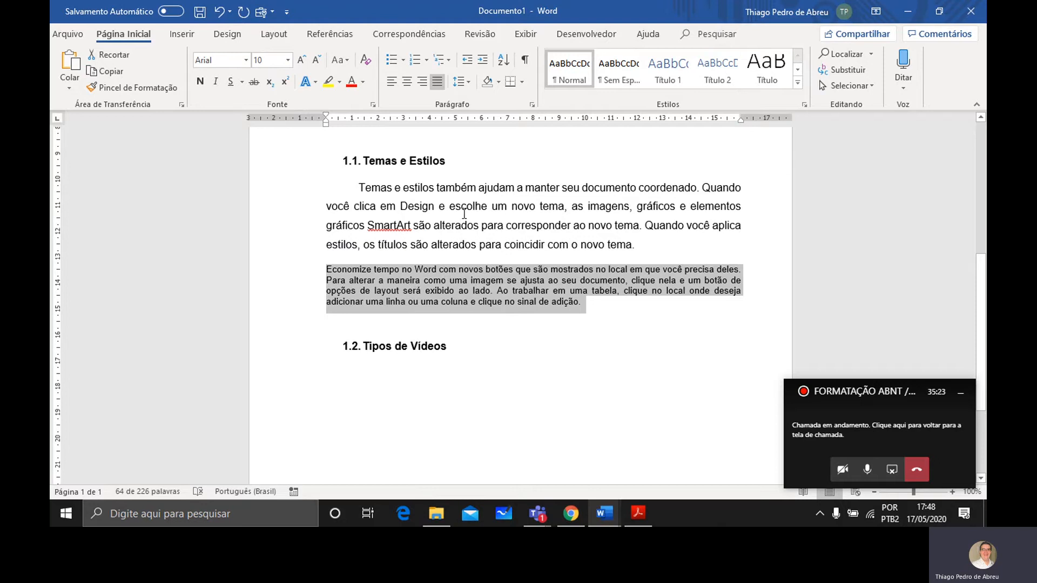
- Give the Economize quotation paragraph a 4 cm left indent in the Parágrafo dialog
{"action": "left_click", "coordinate": [531, 105]}
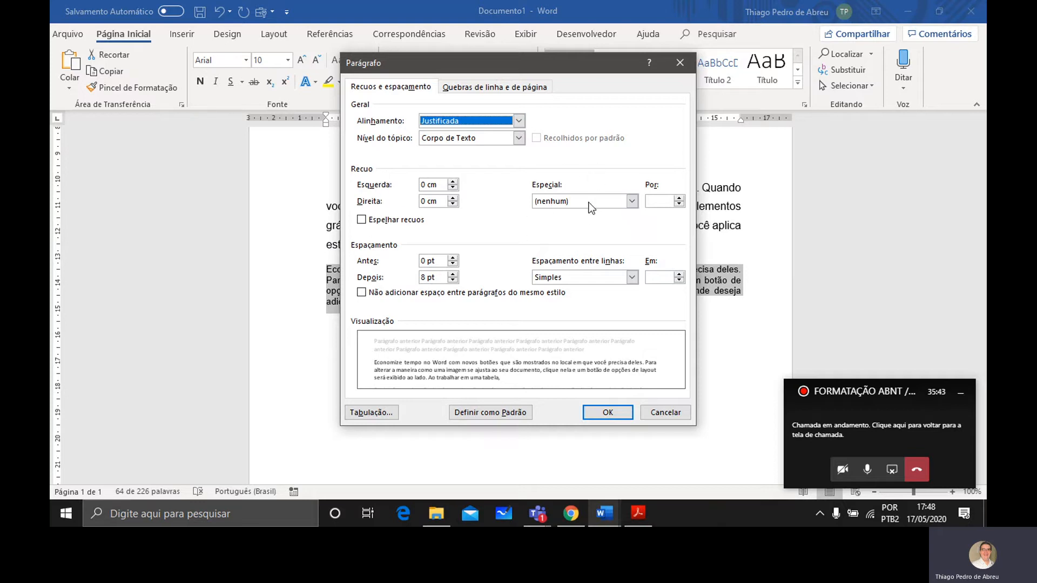
{"action": "double_click", "coordinate": [422, 185]}
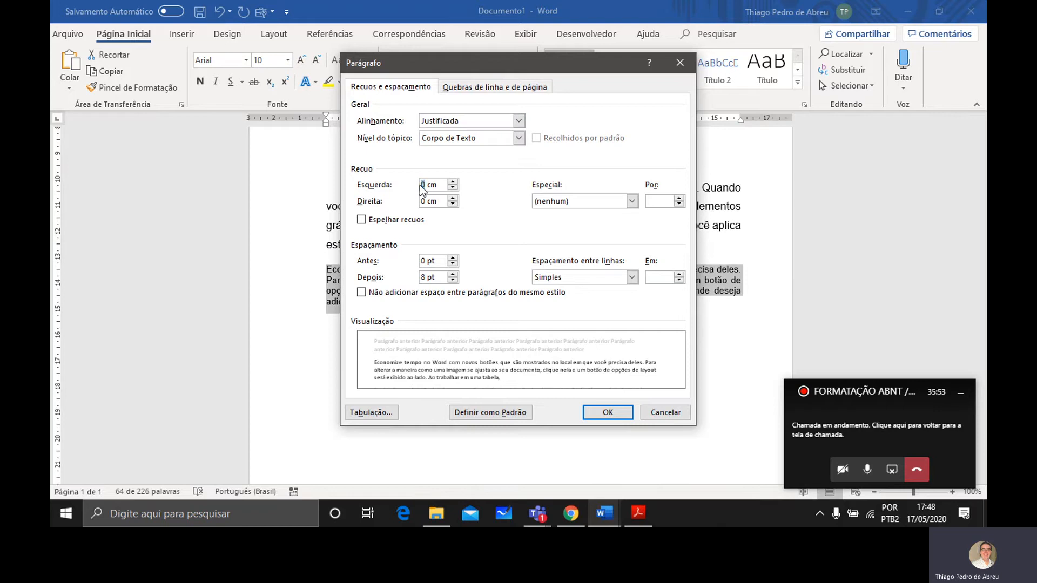
{"action": "type", "text": "4"}
{"action": "left_click", "coordinate": [591, 413]}
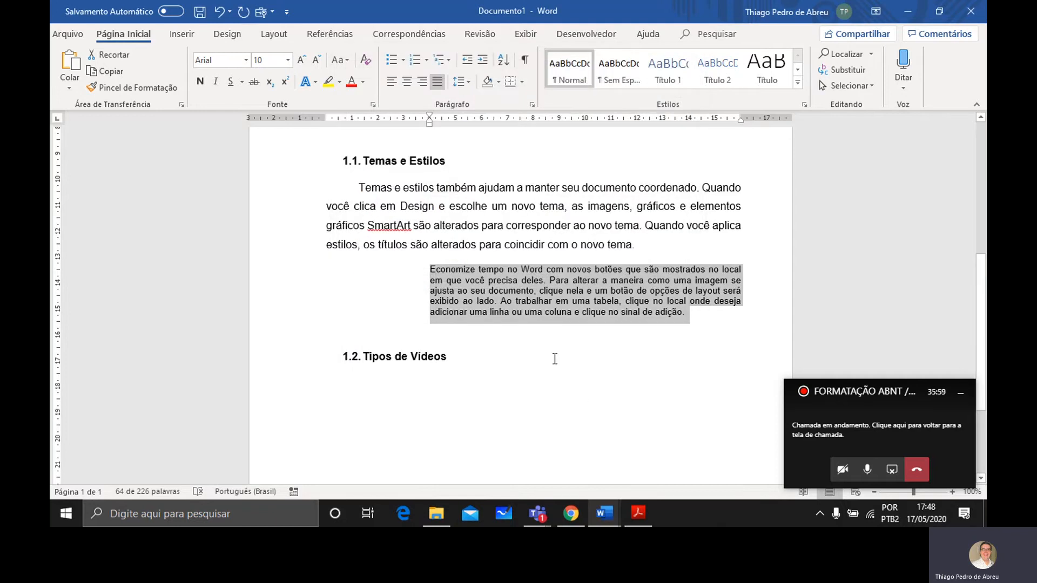
{"action": "left_click", "coordinate": [554, 359]}
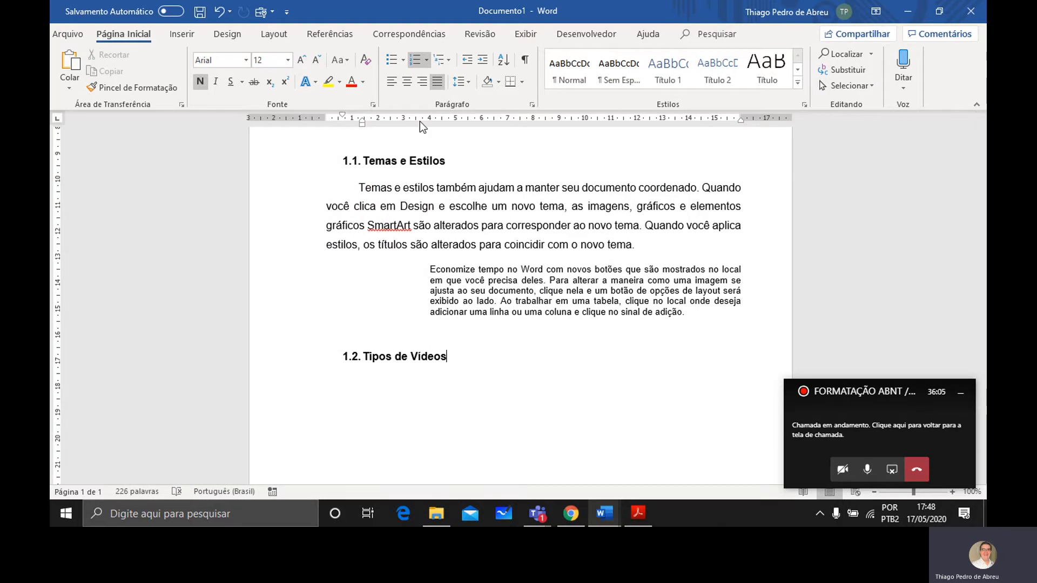
- Append the author-date citation ending '2020, p. 30' at the end of the indented quotation
{"action": "scroll", "coordinate": [456, 187], "scroll_direction": "down", "scroll_amount": 3}
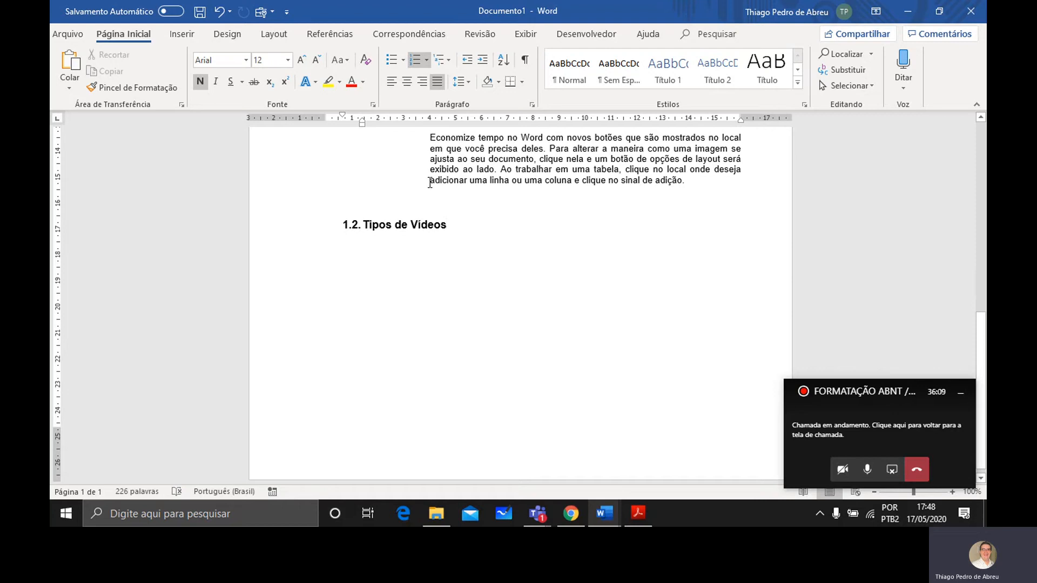
{"action": "scroll", "coordinate": [429, 182], "scroll_direction": "up", "scroll_amount": 3}
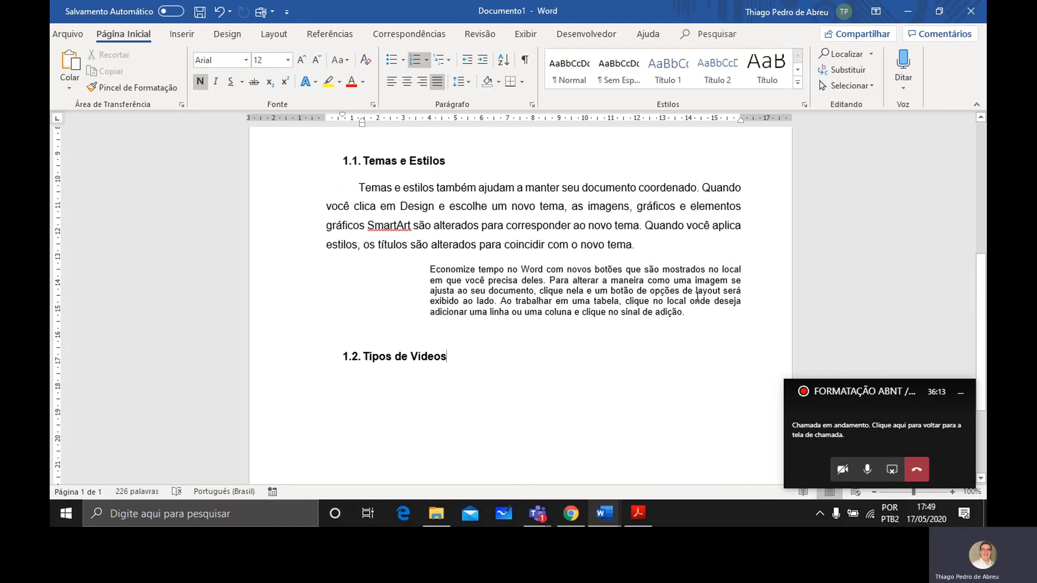
{"action": "left_click", "coordinate": [694, 313]}
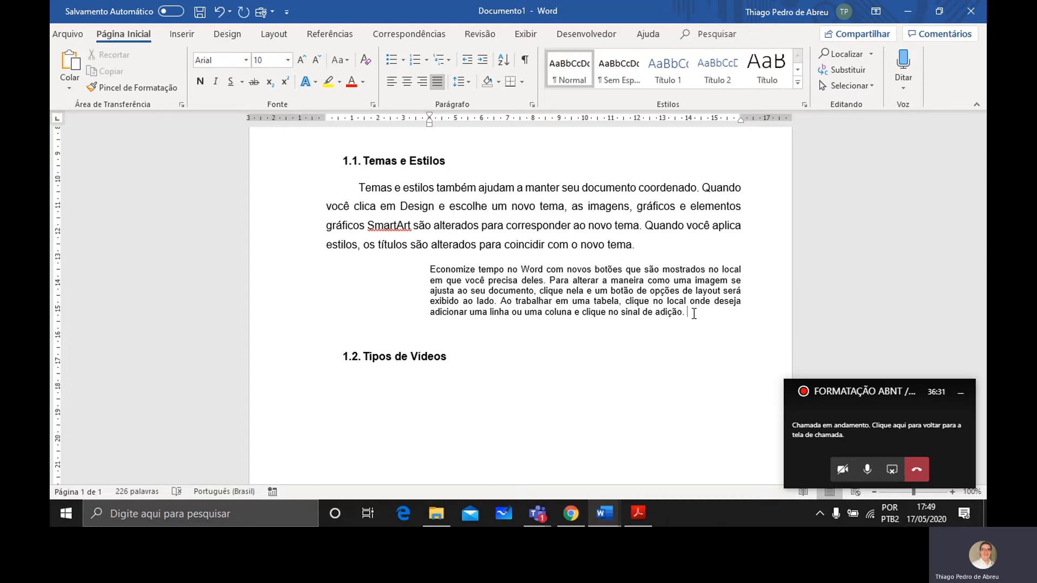
{"action": "type", "text": "(LINHARES, 2020"}
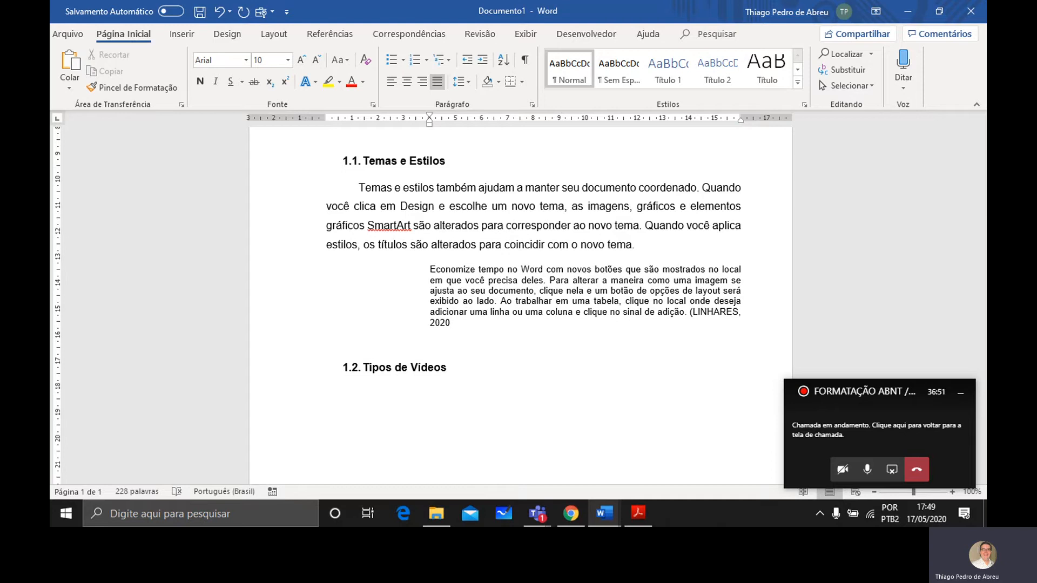
{"action": "type", "text": ", p. 30)"}
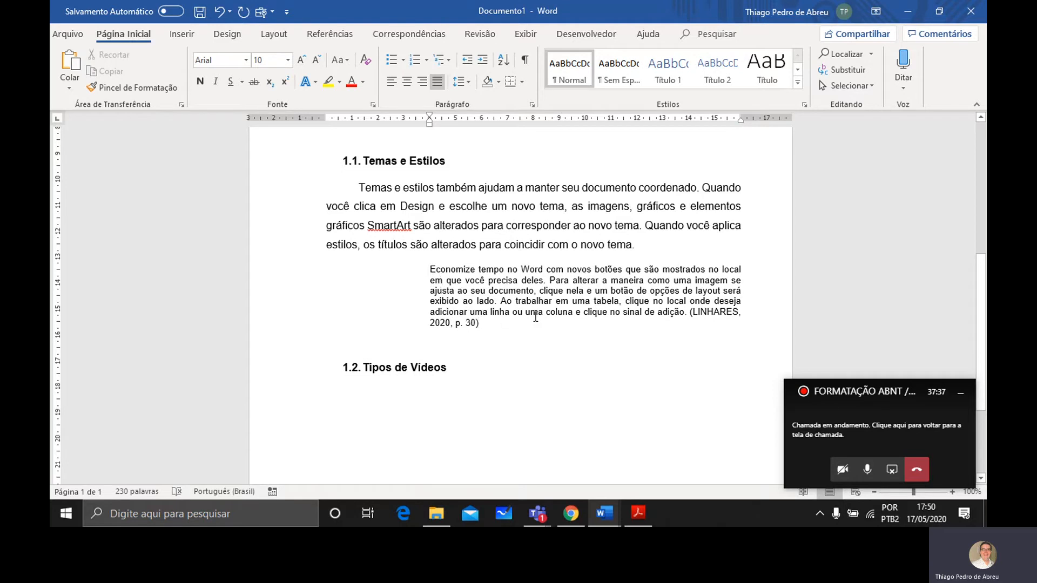
- End the paragraph above the quotation with the lead-in 'De acordo com' plus the author's surname and (2020)
{"action": "left_click", "coordinate": [651, 244]}
{"action": "type", "text": "De a"}
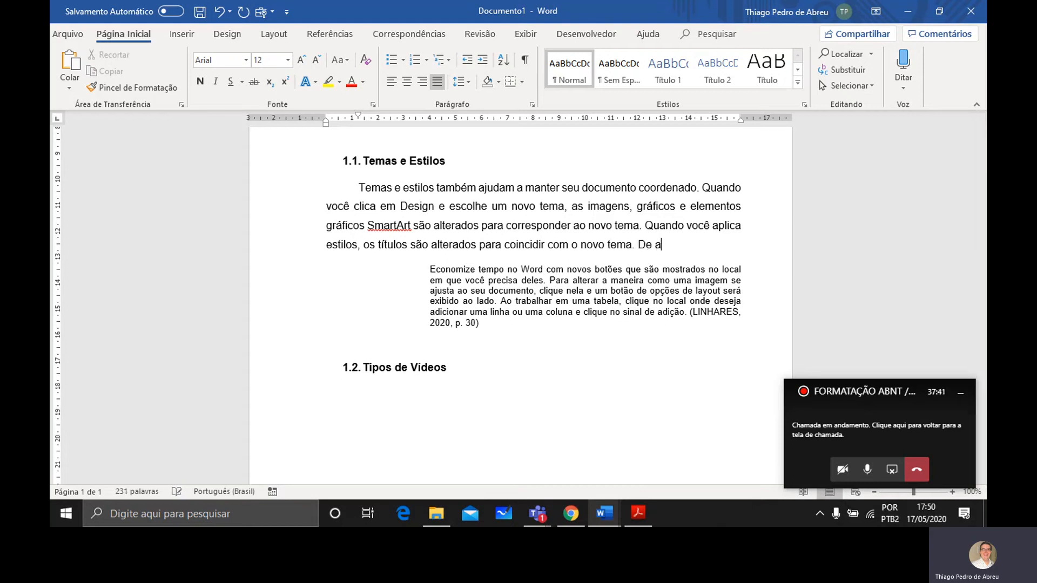
{"action": "type", "text": "cordo com"}
{"action": "type", "text": " Linh"}
{"action": "type", "text": "ares"}
{"action": "type", "text": " (2020)"}
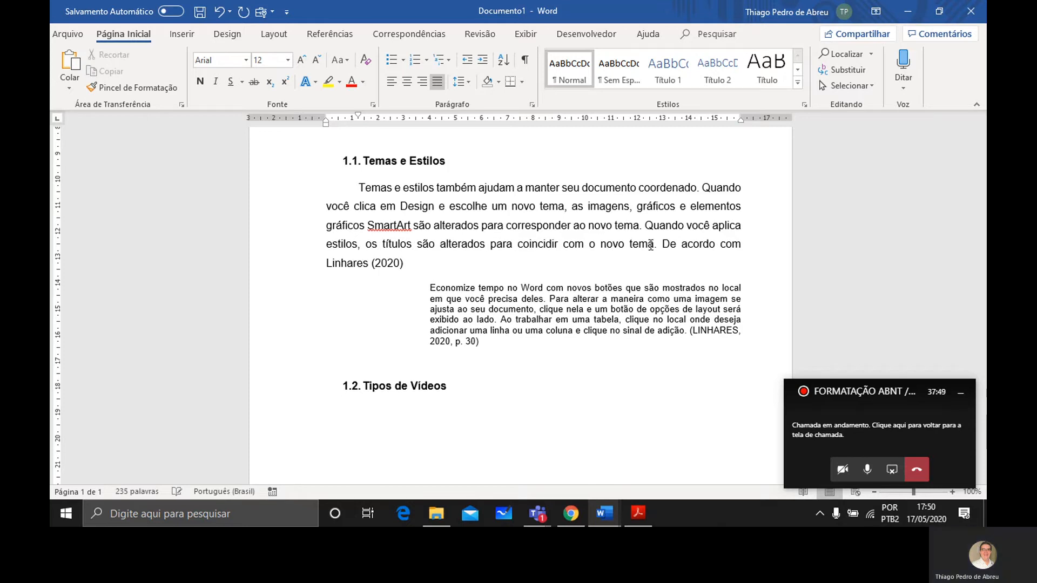
{"action": "type", "text": ":"}
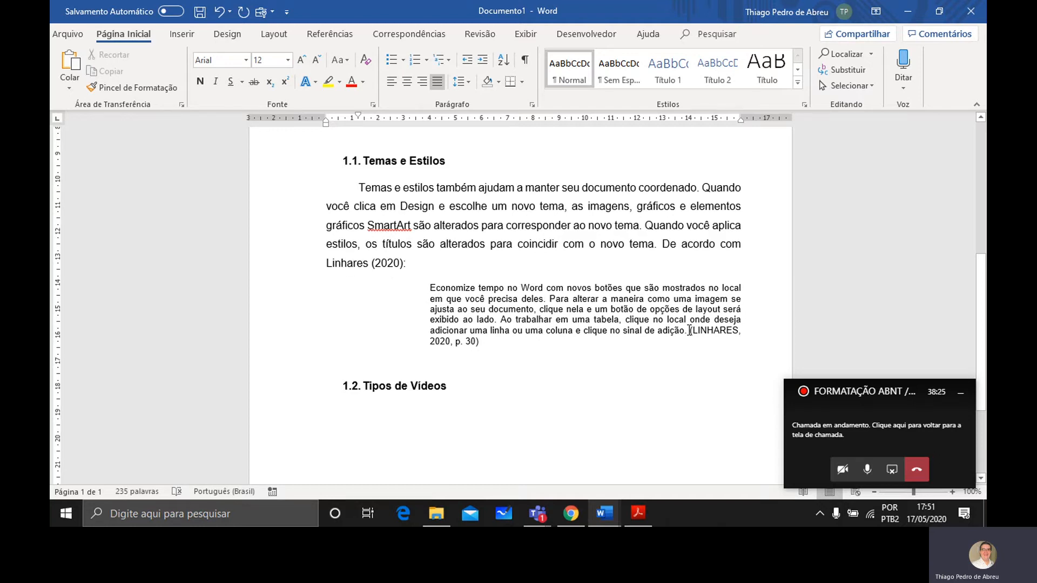
{"action": "double_click", "coordinate": [689, 331]}
{"action": "left_click", "coordinate": [689, 331]}
- Delete the lead-in and add an unindented 'O word....' paragraph below the quotation
{"action": "left_click_drag", "start_coordinate": [662, 244], "coordinate": [677, 267]}
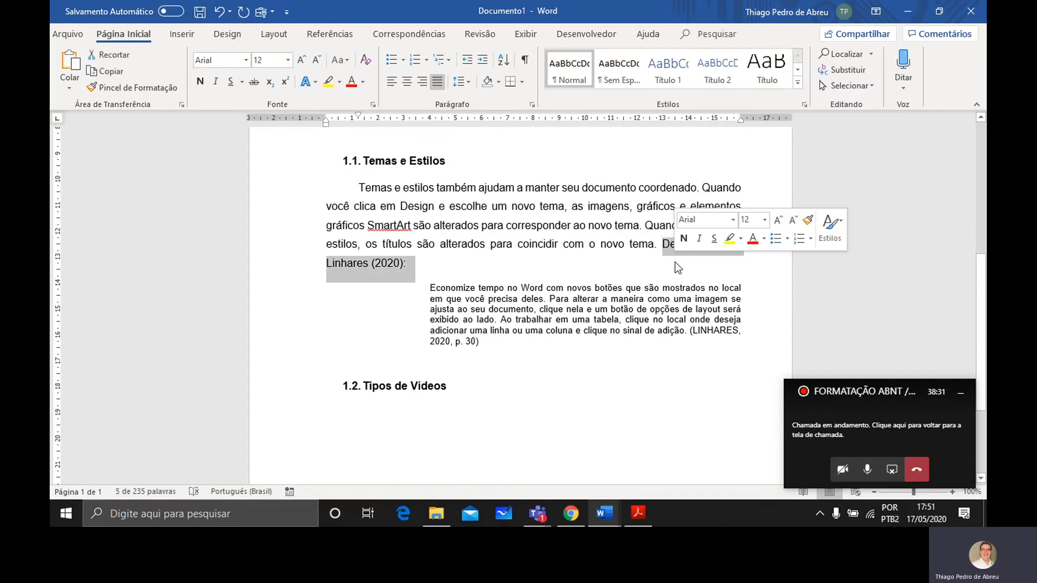
{"action": "key", "text": "Delete"}
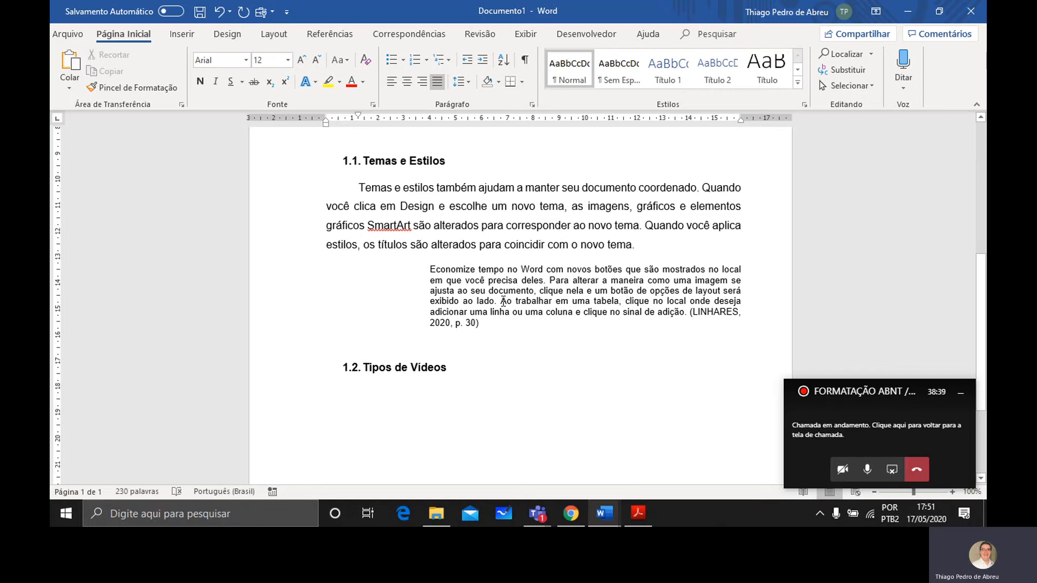
{"action": "left_click", "coordinate": [489, 333]}
{"action": "key", "text": "Return"}
{"action": "key", "text": "Return"}
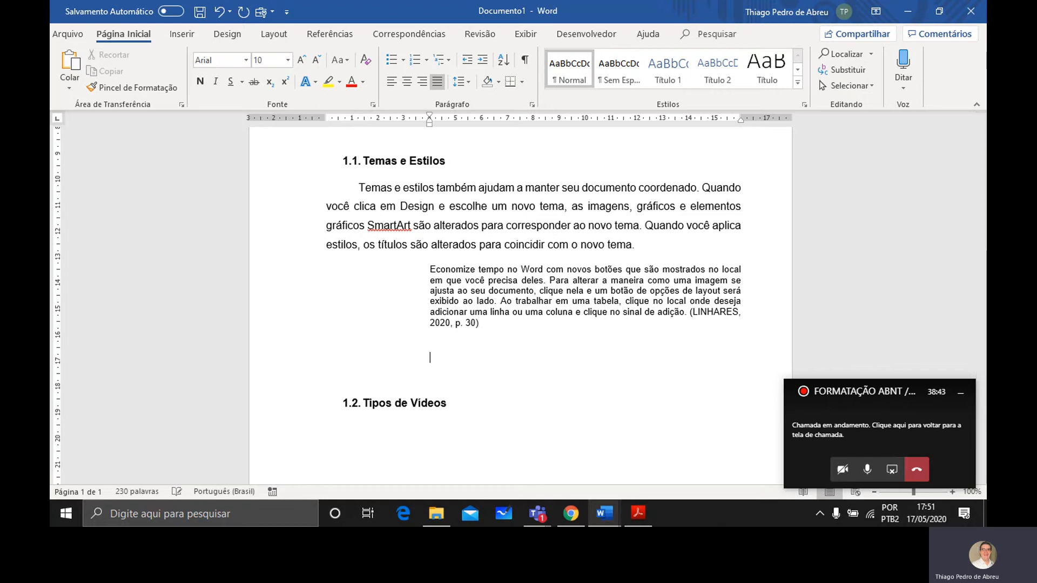
{"action": "key", "text": "BackSpace"}
{"action": "key", "text": "BackSpace"}
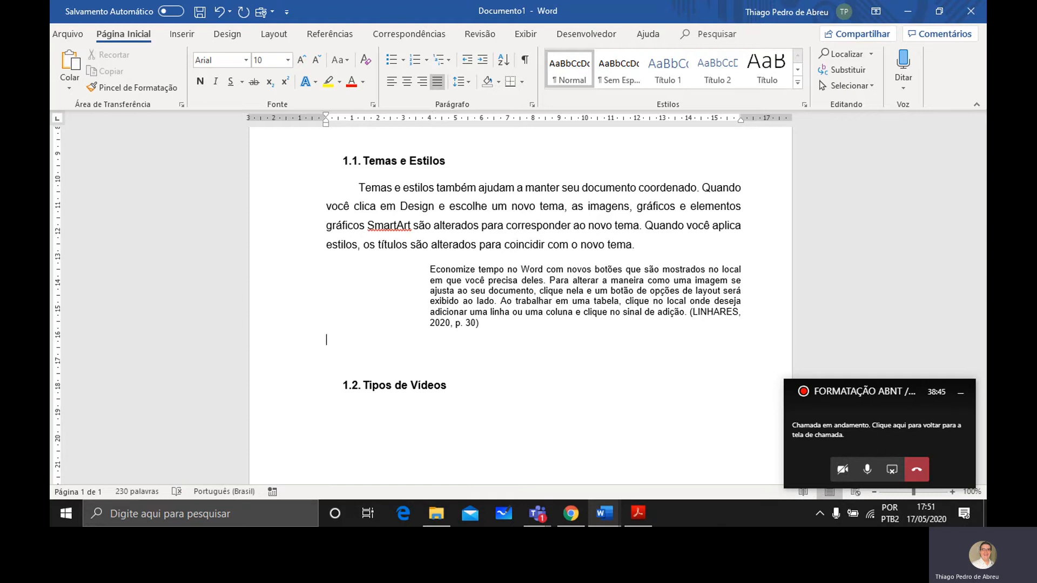
{"action": "key", "text": "Return"}
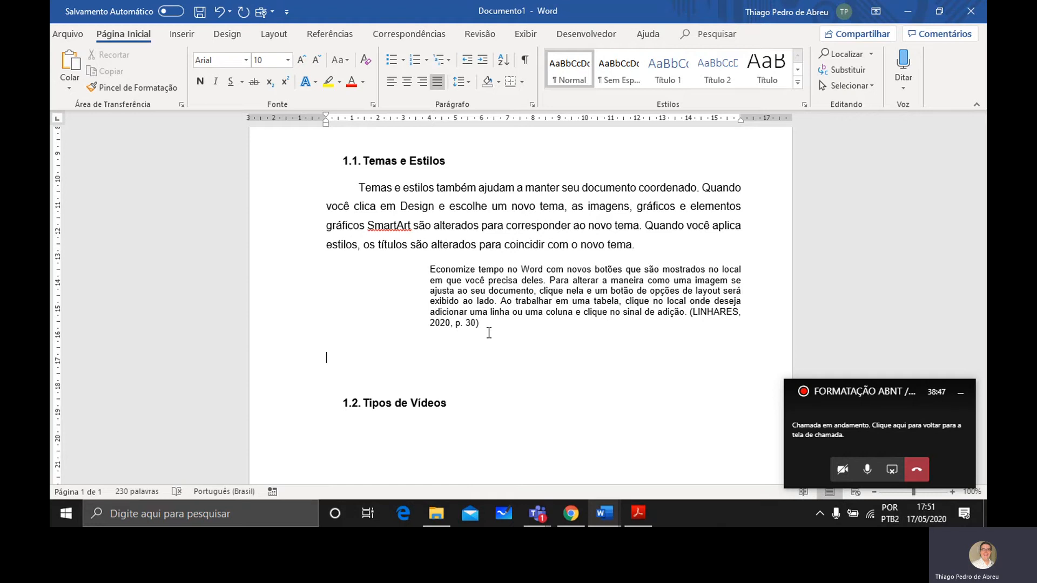
{"action": "type", "text": "O word...."}
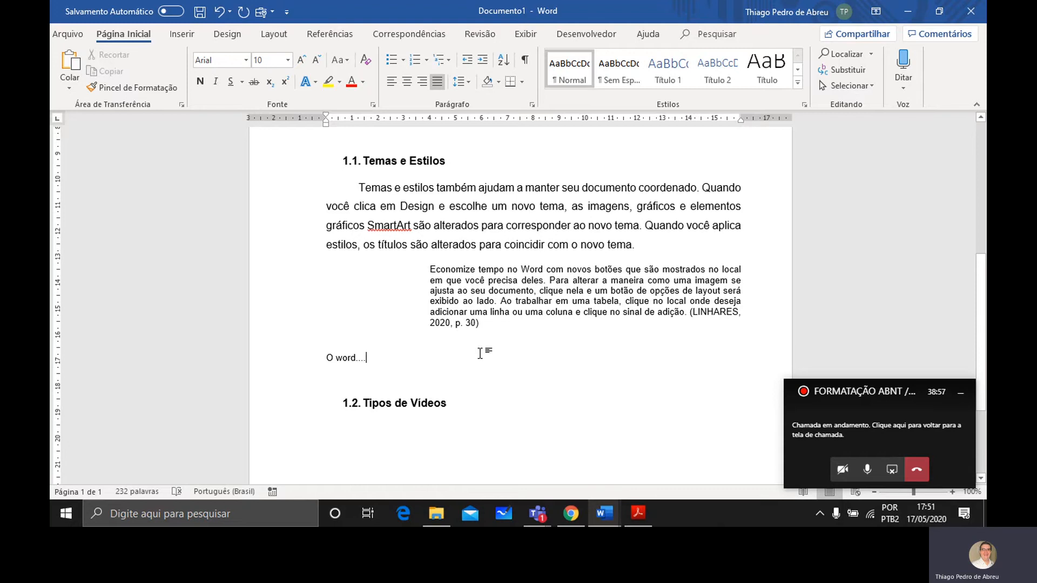
- Review the document, then switch to the ABNT manual in Acrobat Reader
{"action": "scroll", "coordinate": [480, 353], "scroll_direction": "up", "scroll_amount": 5}
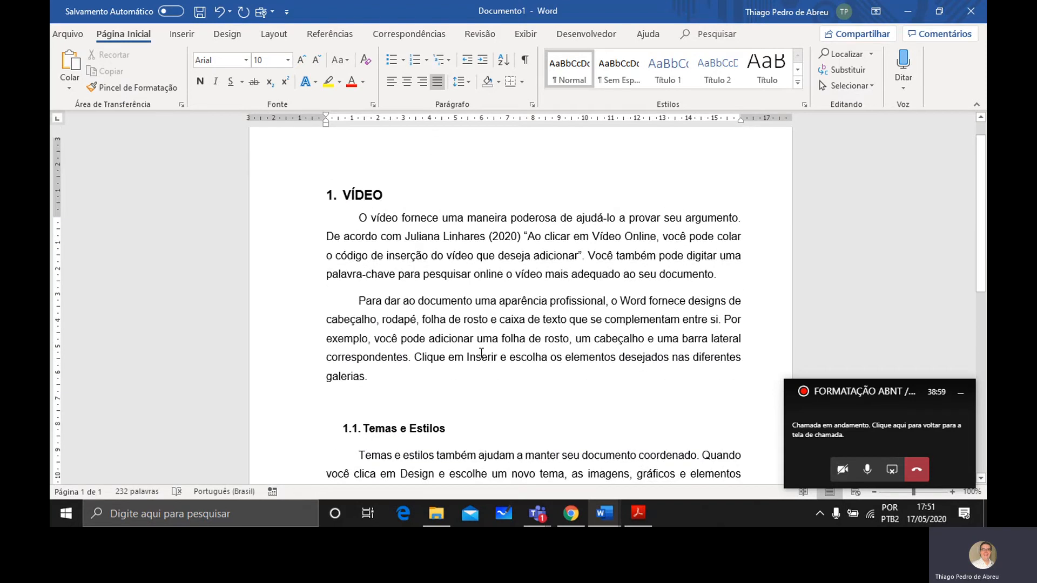
{"action": "scroll", "coordinate": [481, 353], "scroll_direction": "down", "scroll_amount": 1}
{"action": "scroll", "coordinate": [481, 353], "scroll_direction": "down", "scroll_amount": 3}
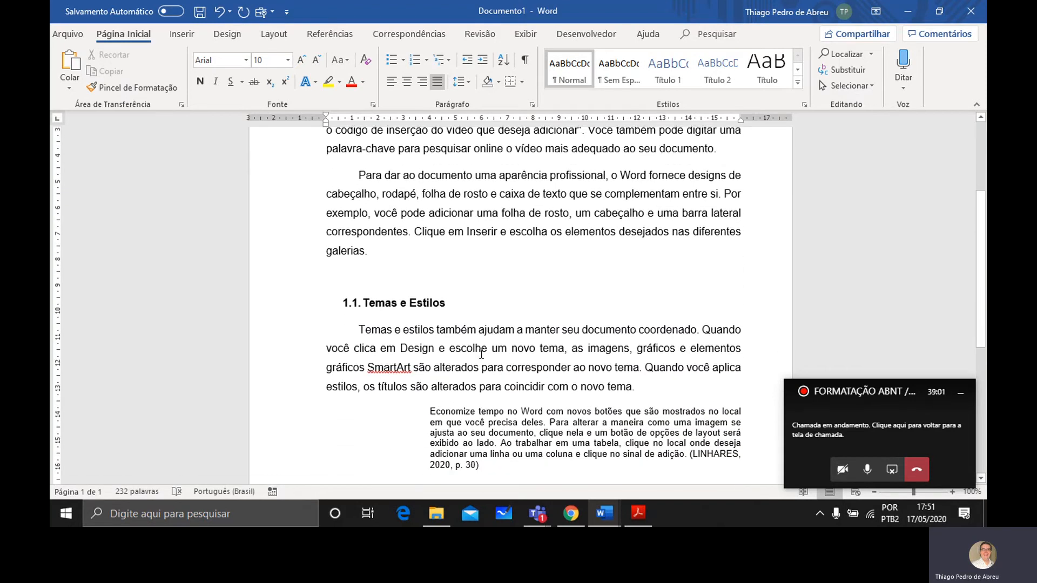
{"action": "scroll", "coordinate": [481, 353], "scroll_direction": "down", "scroll_amount": 2}
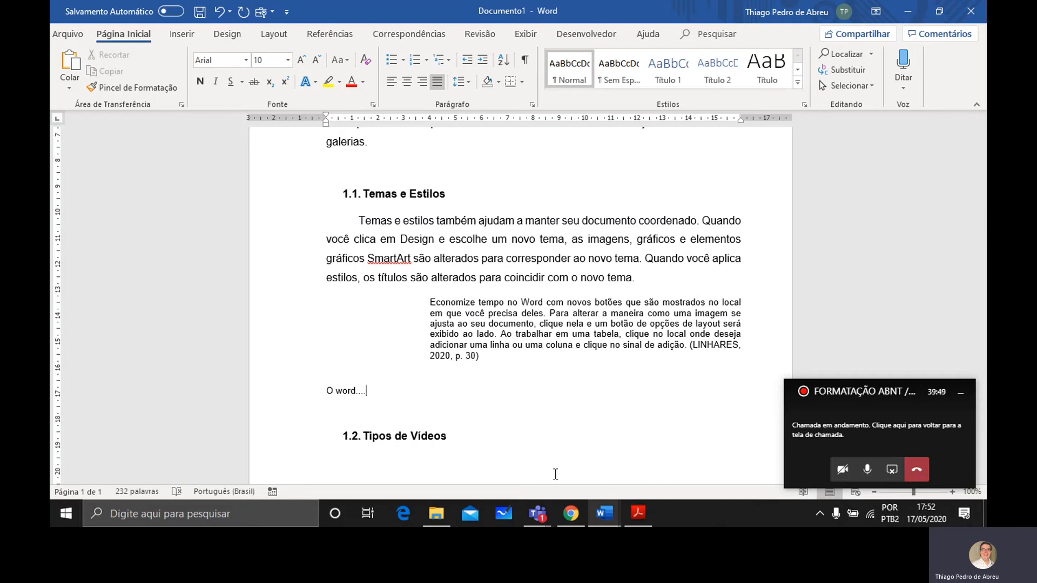
{"action": "scroll", "coordinate": [555, 474], "scroll_direction": "up", "scroll_amount": 8}
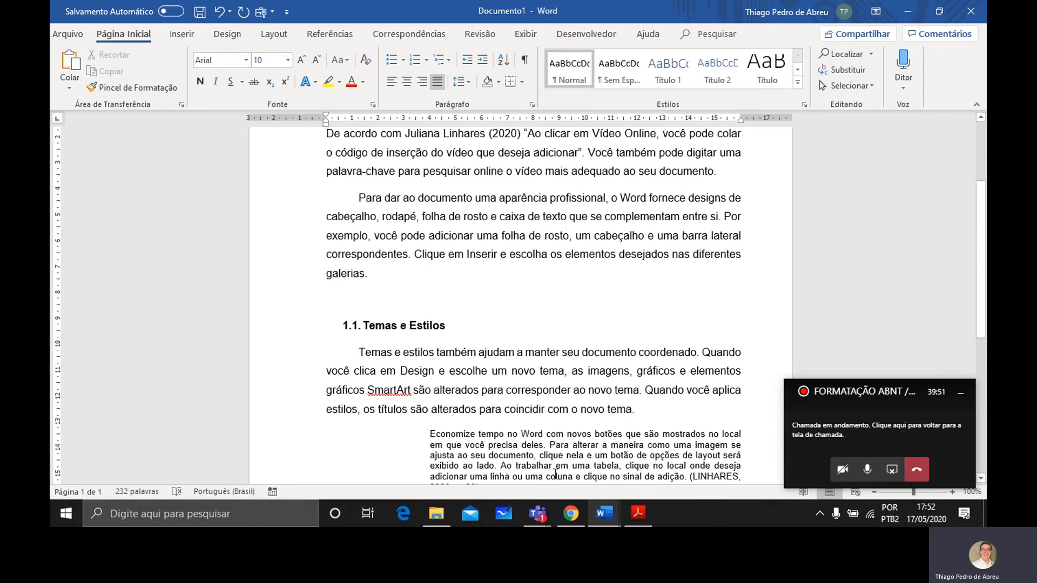
{"action": "scroll", "coordinate": [555, 473], "scroll_direction": "down", "scroll_amount": 8}
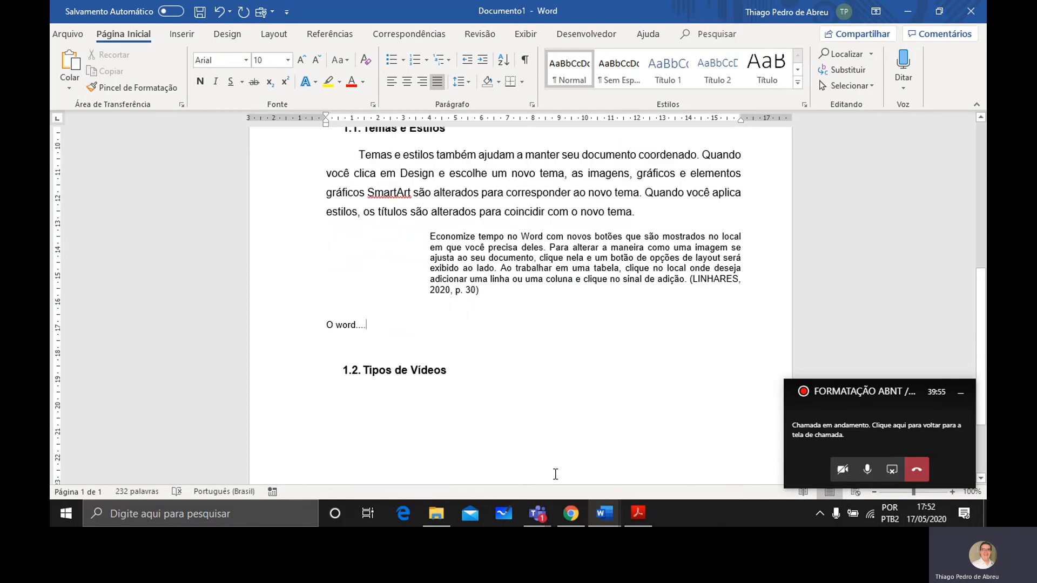
{"action": "scroll", "coordinate": [555, 473], "scroll_direction": "up", "scroll_amount": 2}
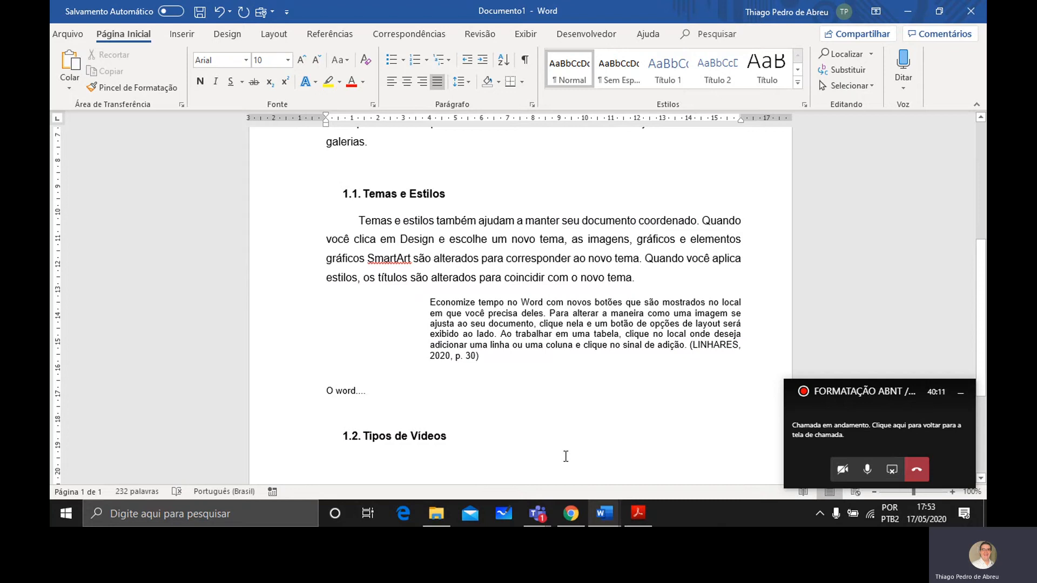
{"action": "left_click", "coordinate": [640, 522]}
- Scroll through manual1.pdf's Sumário to page 6, ending at 2.3 Maquete com Memorial Descritivo
{"action": "scroll", "coordinate": [432, 282], "scroll_direction": "down", "scroll_amount": 5}
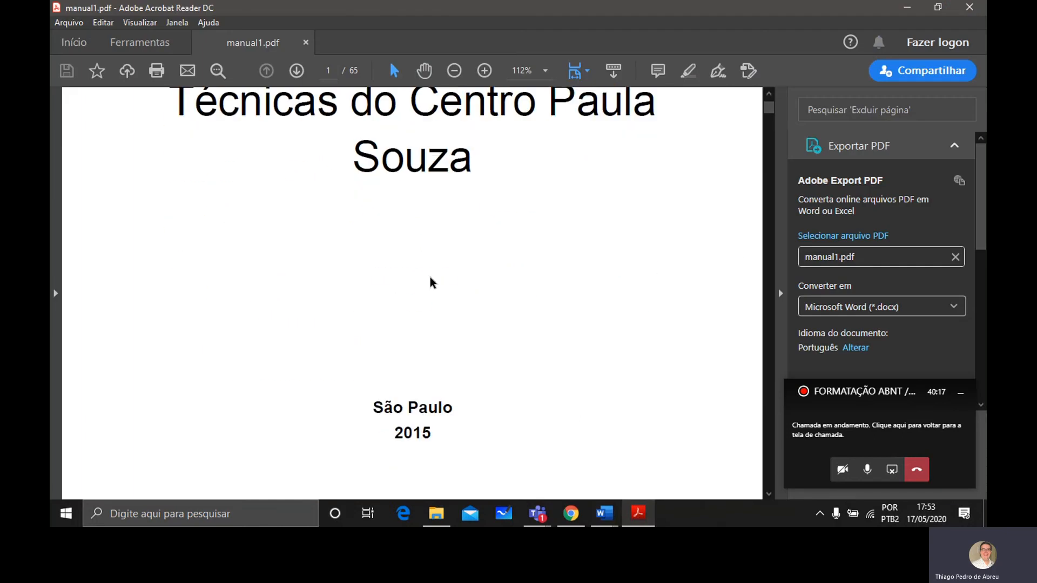
{"action": "scroll", "coordinate": [432, 282], "scroll_direction": "down", "scroll_amount": 15}
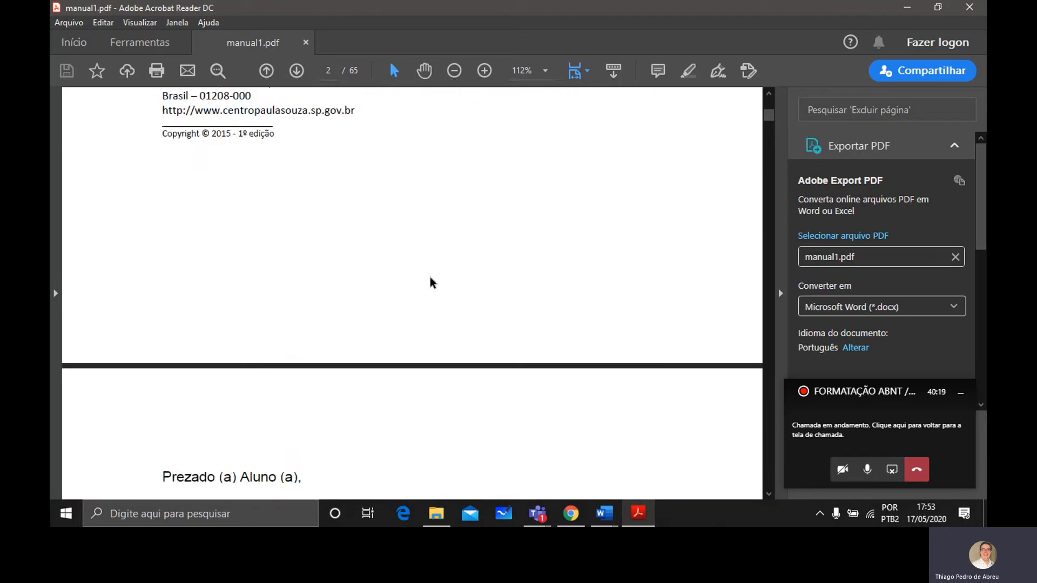
{"action": "scroll", "coordinate": [432, 282], "scroll_direction": "down", "scroll_amount": 15}
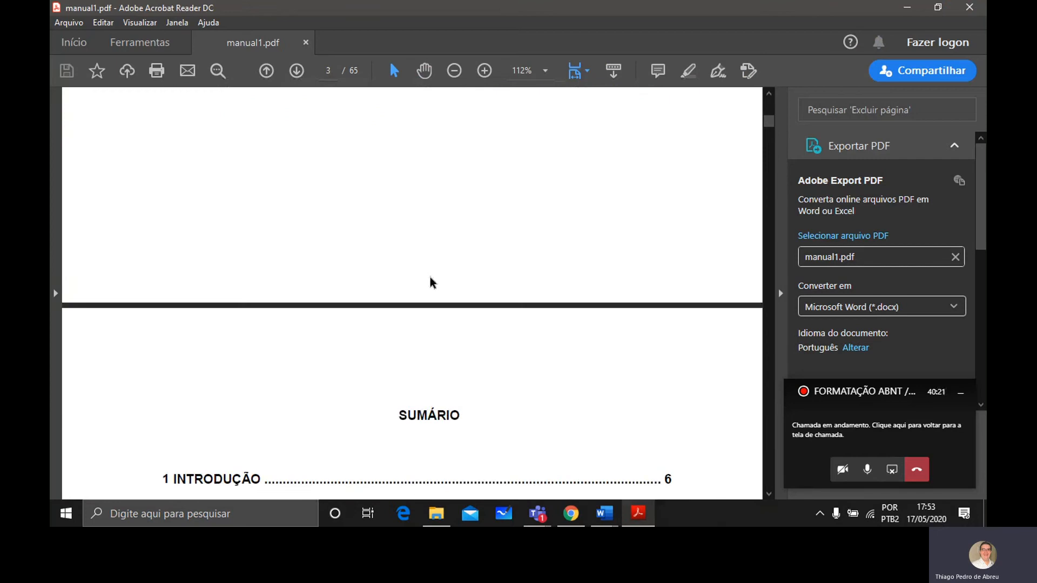
{"action": "scroll", "coordinate": [430, 282], "scroll_direction": "down", "scroll_amount": 12}
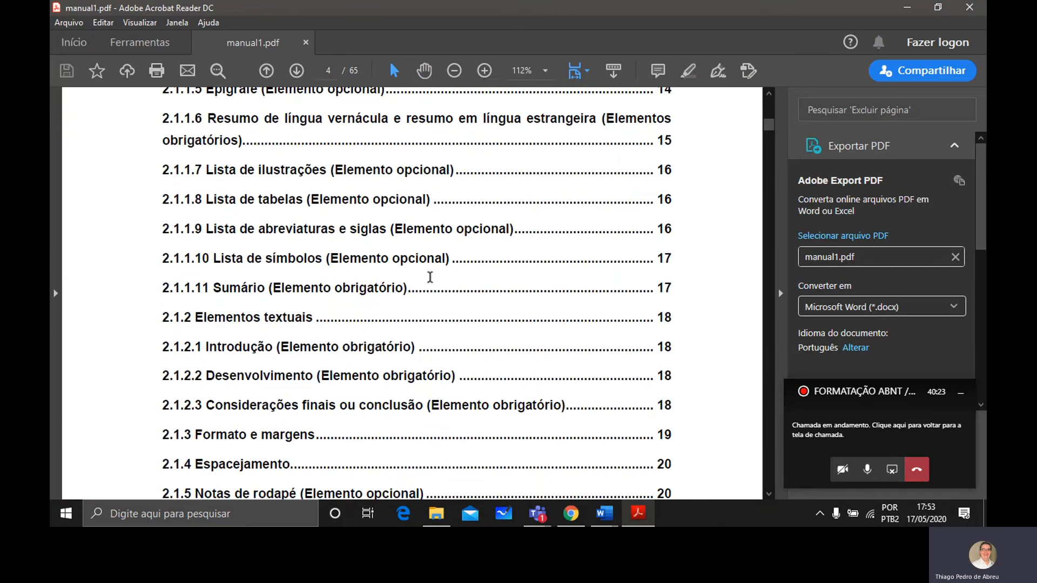
{"action": "scroll", "coordinate": [431, 278], "scroll_direction": "down", "scroll_amount": 4}
{"action": "scroll", "coordinate": [431, 280], "scroll_direction": "down", "scroll_amount": 11}
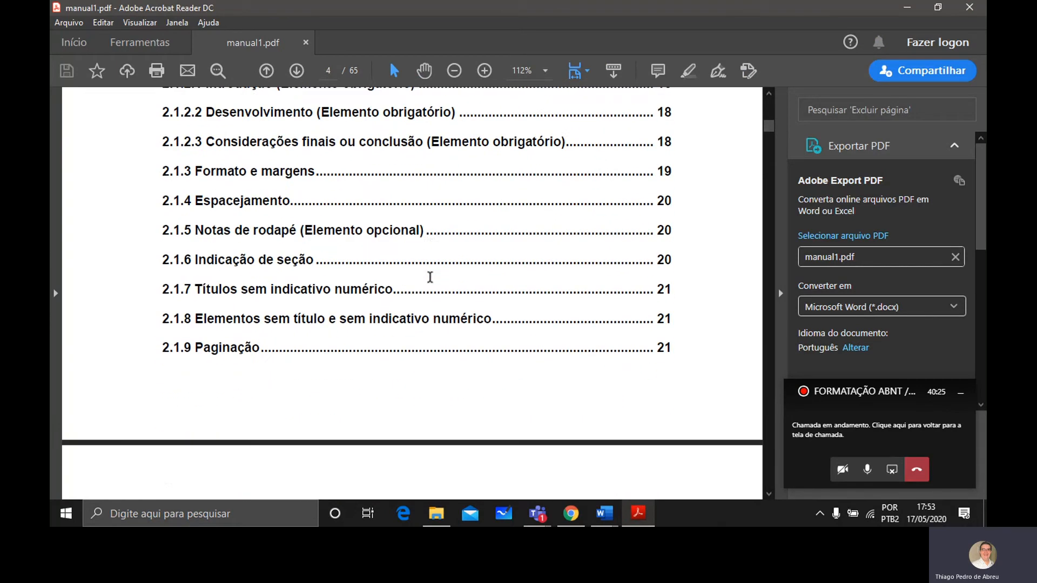
{"action": "scroll", "coordinate": [430, 281], "scroll_direction": "down", "scroll_amount": 7}
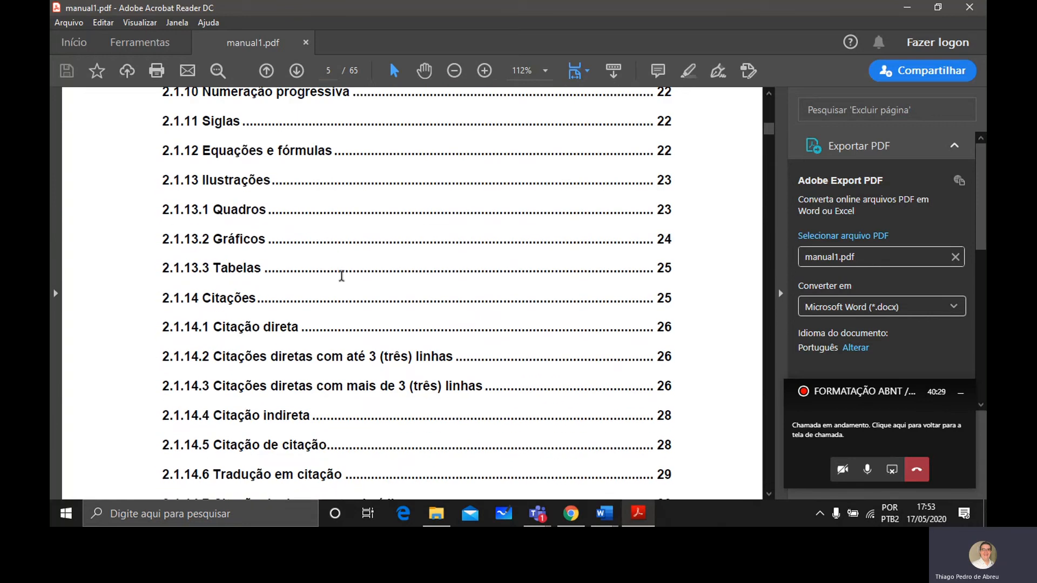
{"action": "scroll", "coordinate": [344, 343], "scroll_direction": "down", "scroll_amount": 2}
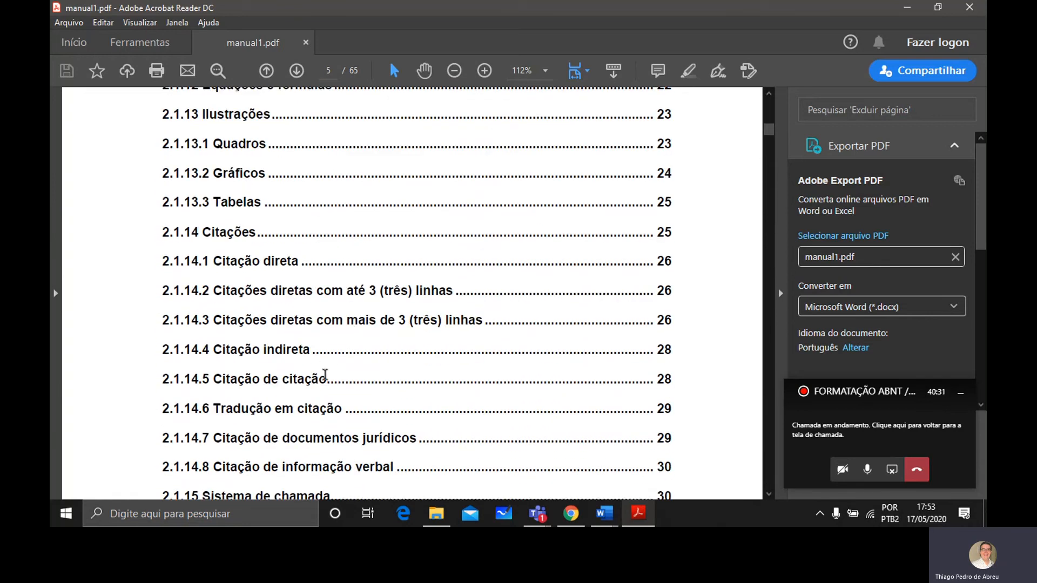
{"action": "scroll", "coordinate": [340, 373], "scroll_direction": "down", "scroll_amount": 2}
{"action": "scroll", "coordinate": [353, 377], "scroll_direction": "down", "scroll_amount": 1}
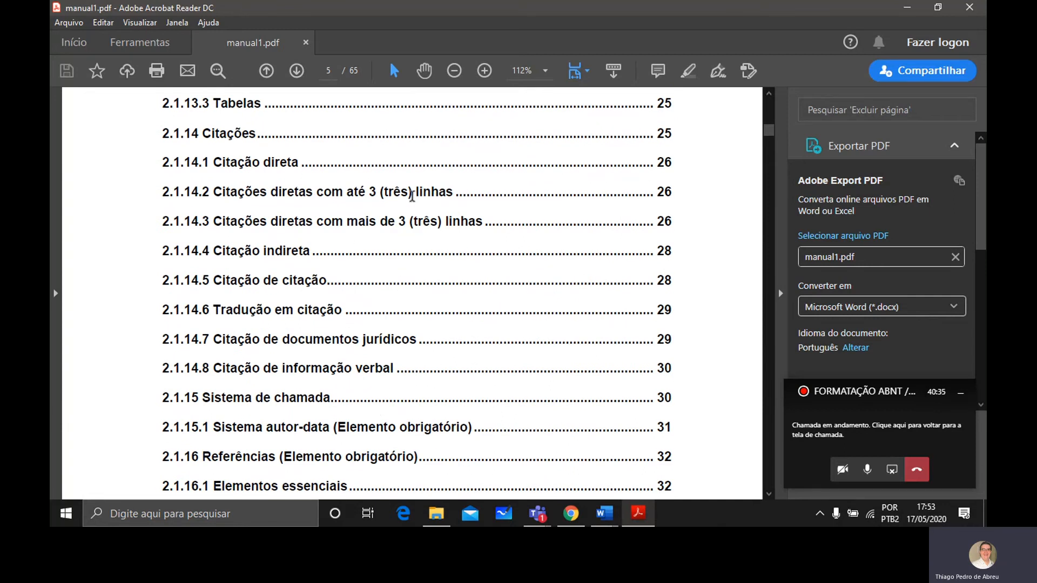
{"action": "scroll", "coordinate": [344, 311], "scroll_direction": "down", "scroll_amount": 1}
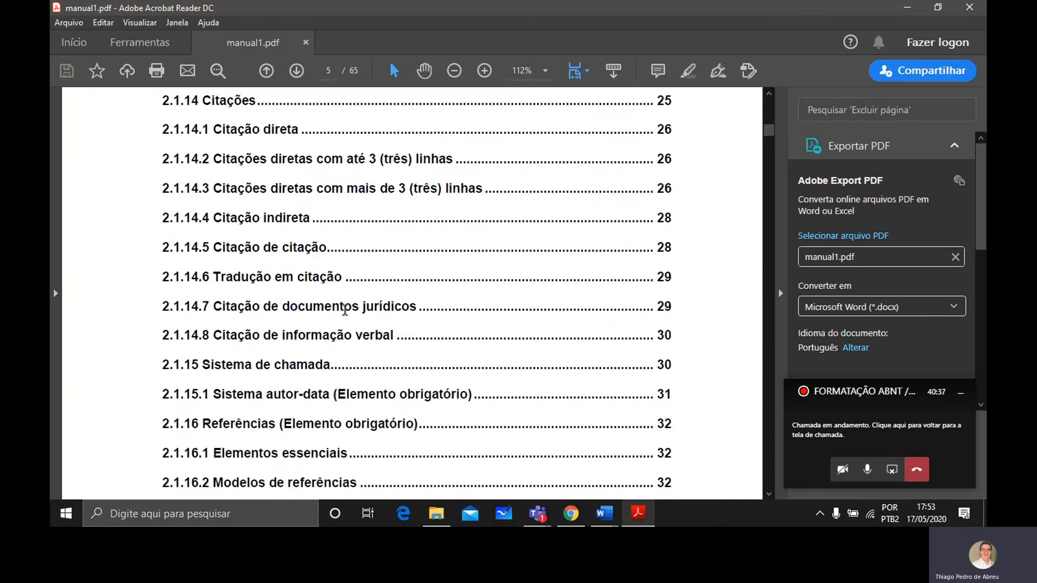
{"action": "scroll", "coordinate": [345, 311], "scroll_direction": "down", "scroll_amount": 1}
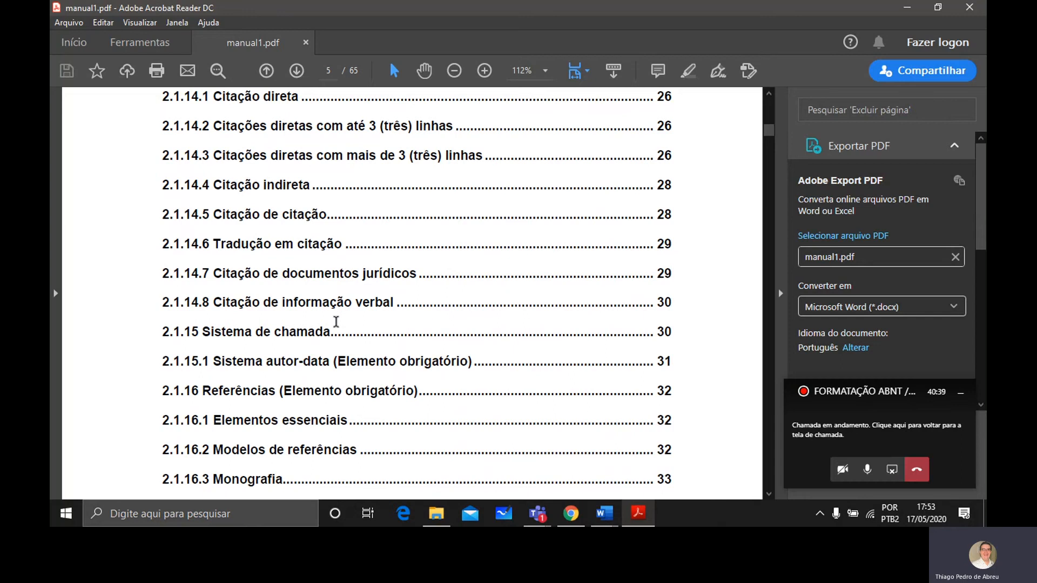
{"action": "scroll", "coordinate": [337, 321], "scroll_direction": "down", "scroll_amount": 4}
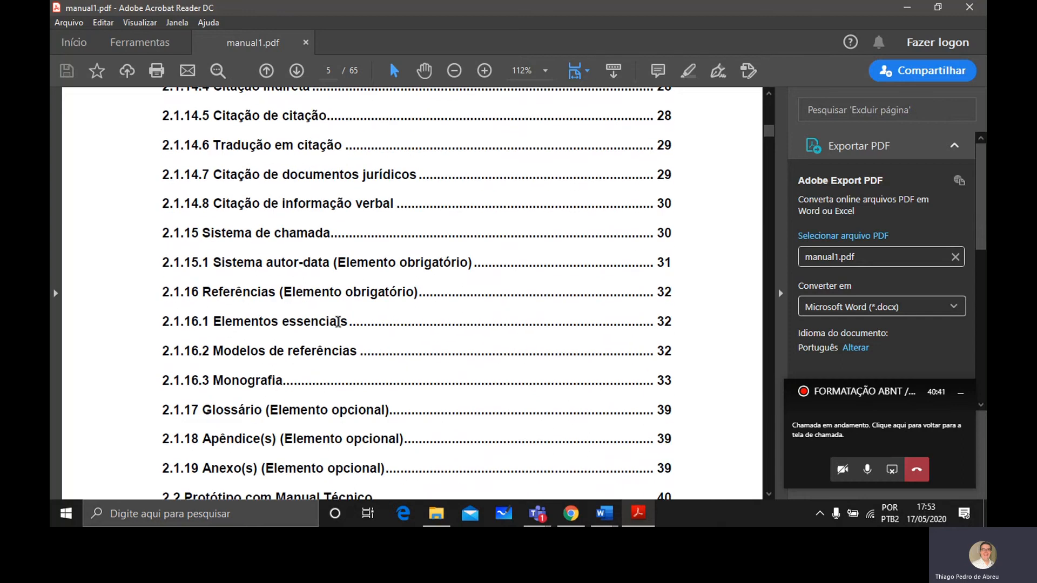
{"action": "scroll", "coordinate": [337, 322], "scroll_direction": "down", "scroll_amount": 3}
{"action": "scroll", "coordinate": [338, 322], "scroll_direction": "down", "scroll_amount": 13}
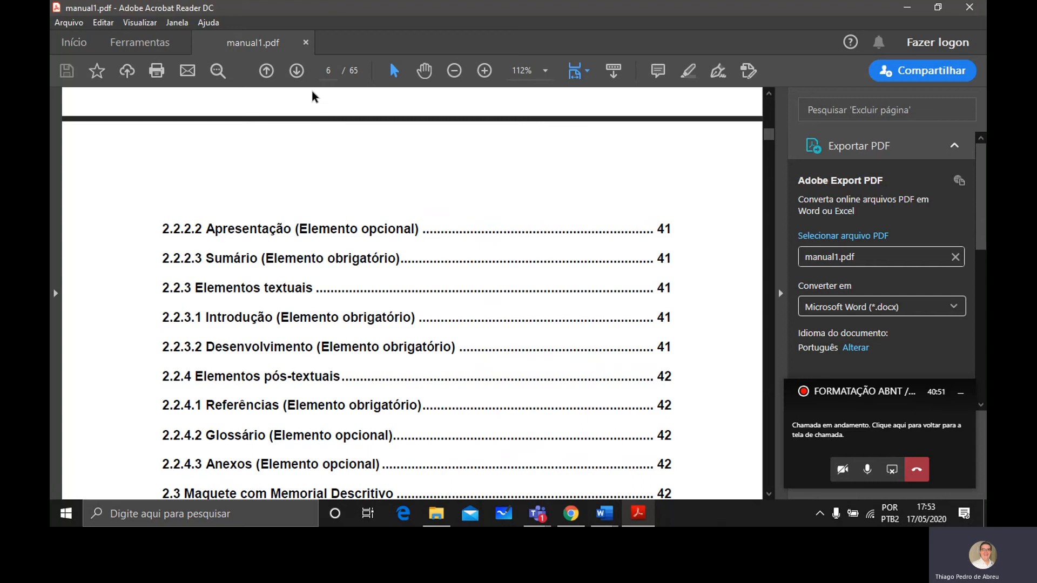
- Jump to page 42 of the manual and scroll to section 2.2.4.1 Referências on page 45
{"action": "left_click", "coordinate": [331, 71]}
{"action": "type", "text": "42"}
{"action": "key", "text": "Return"}
{"action": "scroll", "coordinate": [367, 324], "scroll_direction": "down", "scroll_amount": 10}
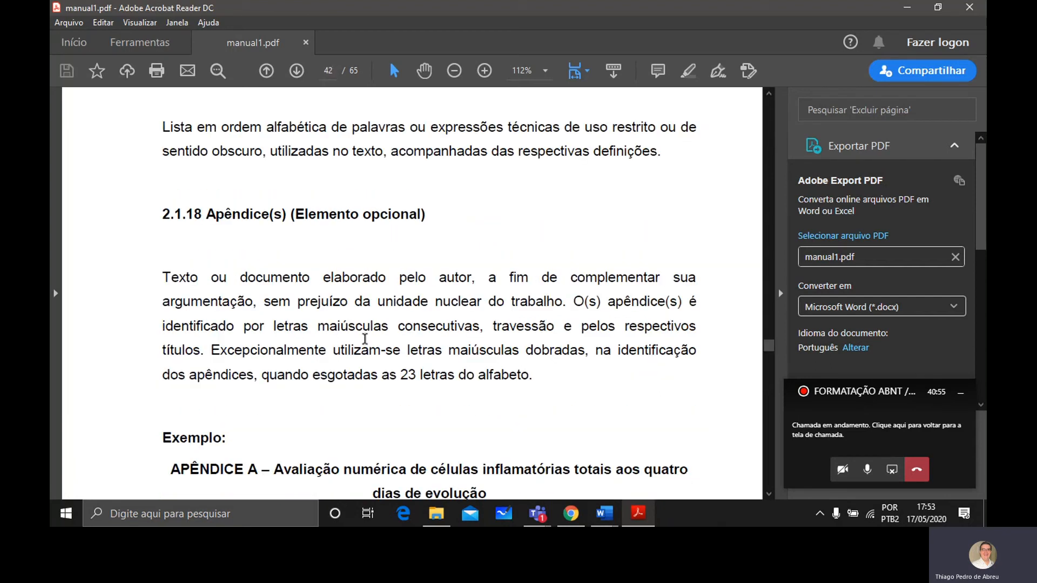
{"action": "scroll", "coordinate": [365, 340], "scroll_direction": "down", "scroll_amount": 15}
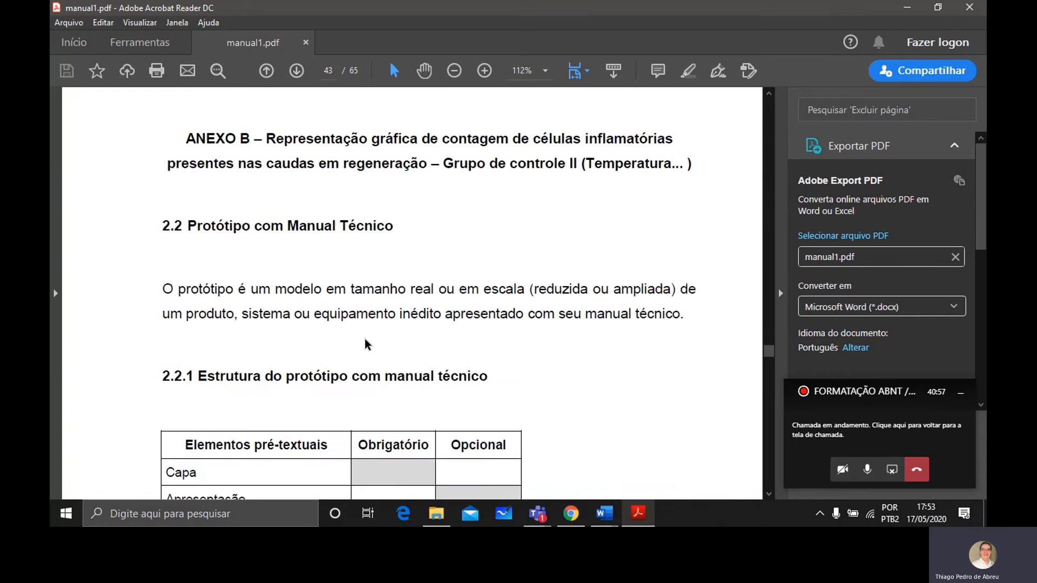
{"action": "scroll", "coordinate": [364, 338], "scroll_direction": "down", "scroll_amount": 15}
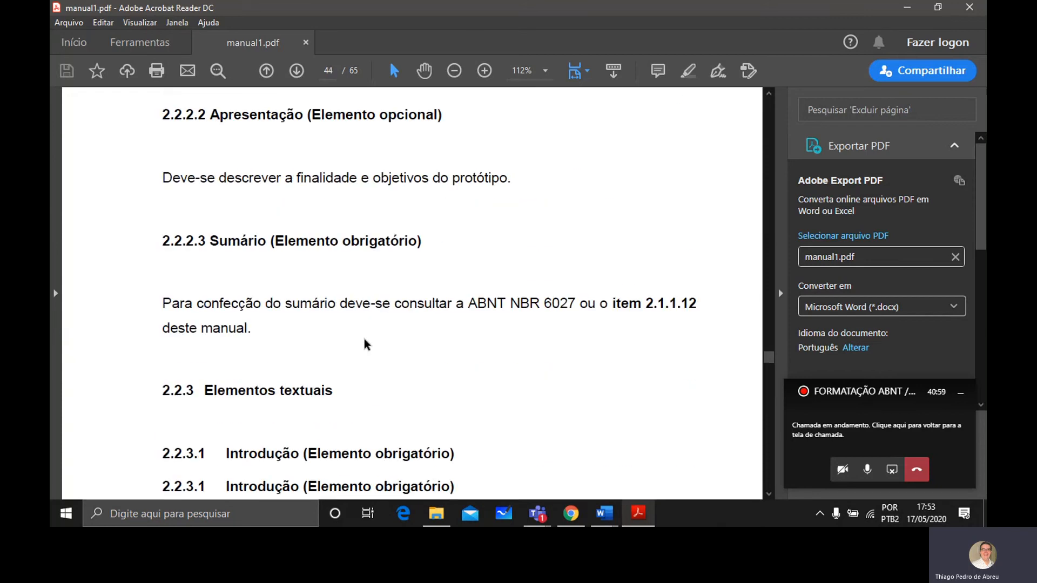
{"action": "scroll", "coordinate": [364, 338], "scroll_direction": "down", "scroll_amount": 15}
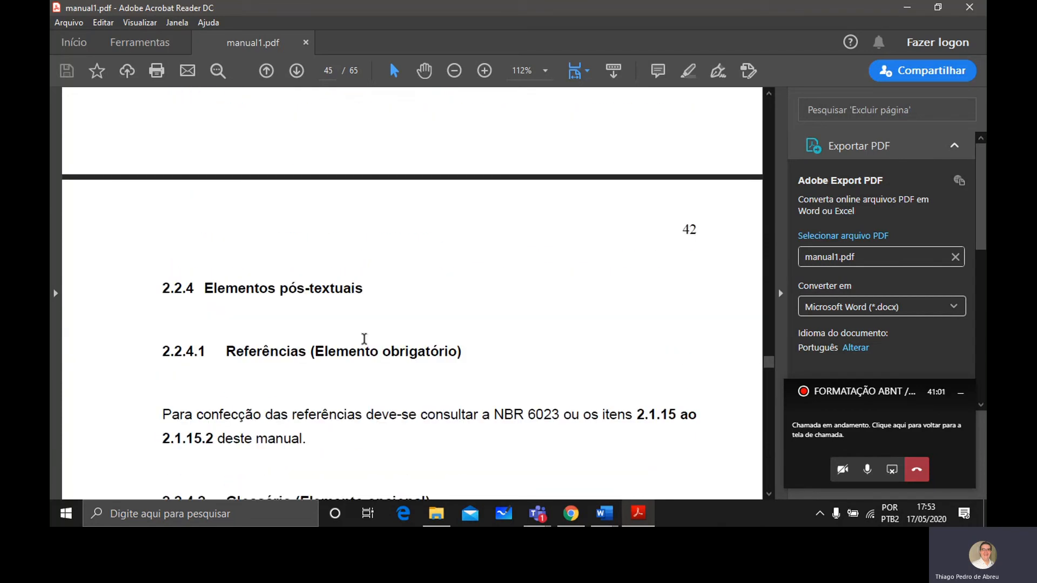
{"action": "scroll", "coordinate": [364, 344], "scroll_direction": "down", "scroll_amount": 15}
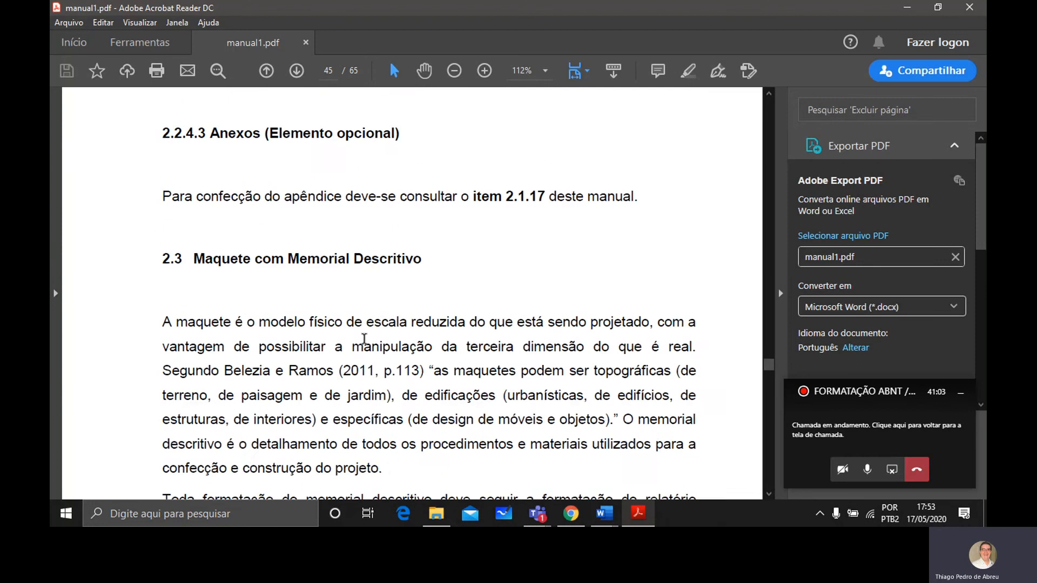
{"action": "scroll", "coordinate": [364, 344], "scroll_direction": "down", "scroll_amount": 5}
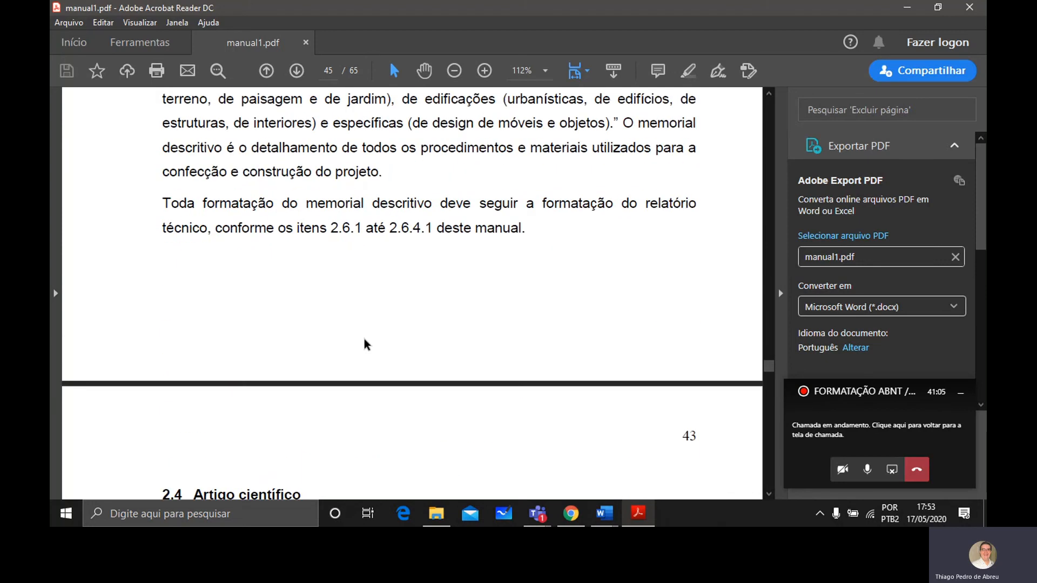
{"action": "scroll", "coordinate": [364, 343], "scroll_direction": "up", "scroll_amount": 10}
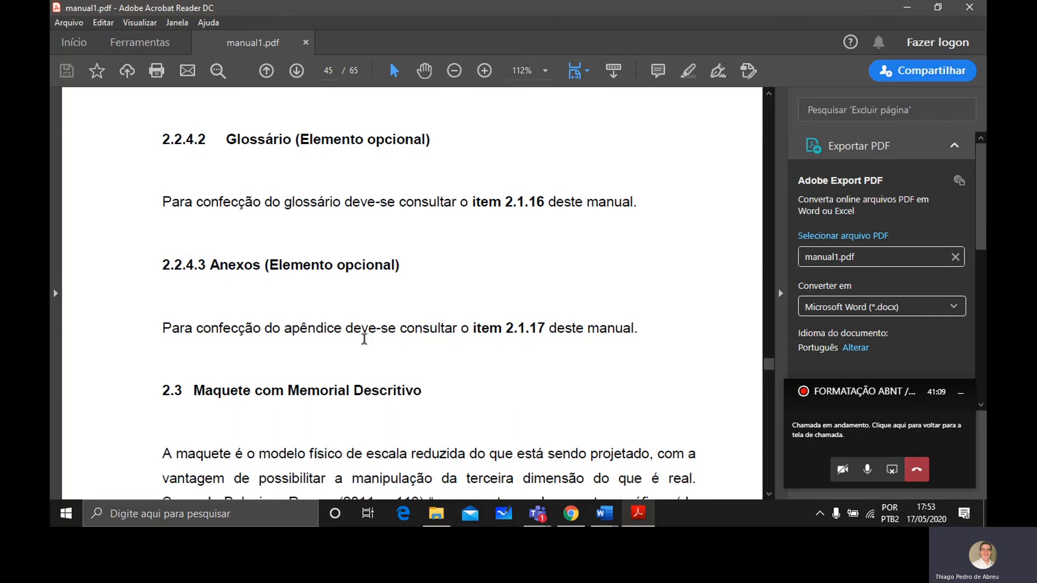
{"action": "scroll", "coordinate": [363, 339], "scroll_direction": "up", "scroll_amount": 3}
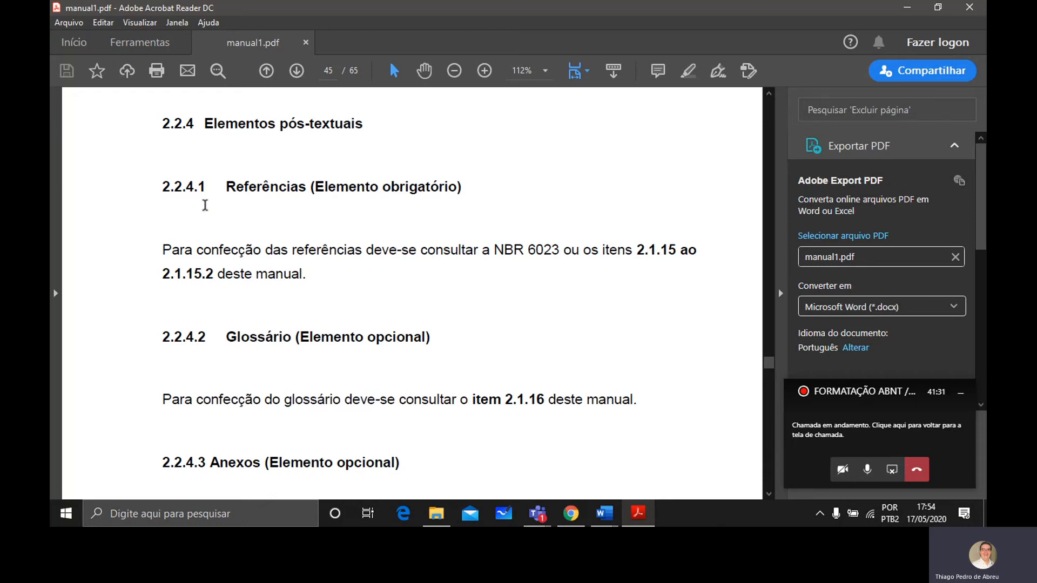
- Scroll back to PDF page 35, showing 2.1.16 Referências (Elemento Obrigatório) at the top
{"action": "scroll", "coordinate": [199, 238], "scroll_direction": "up", "scroll_amount": 10}
{"action": "scroll", "coordinate": [200, 238], "scroll_direction": "up", "scroll_amount": 15}
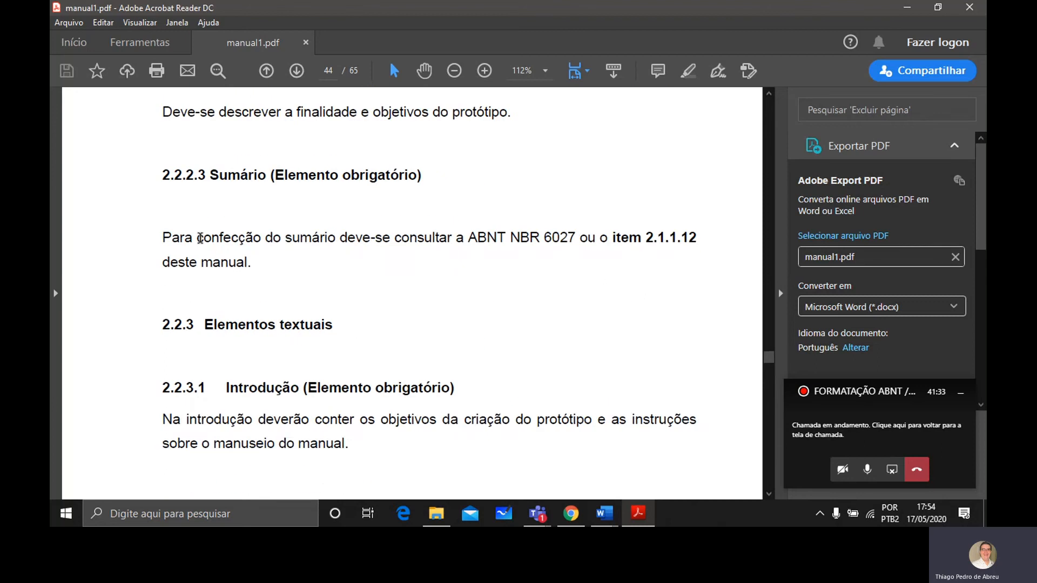
{"action": "scroll", "coordinate": [200, 238], "scroll_direction": "up", "scroll_amount": 15}
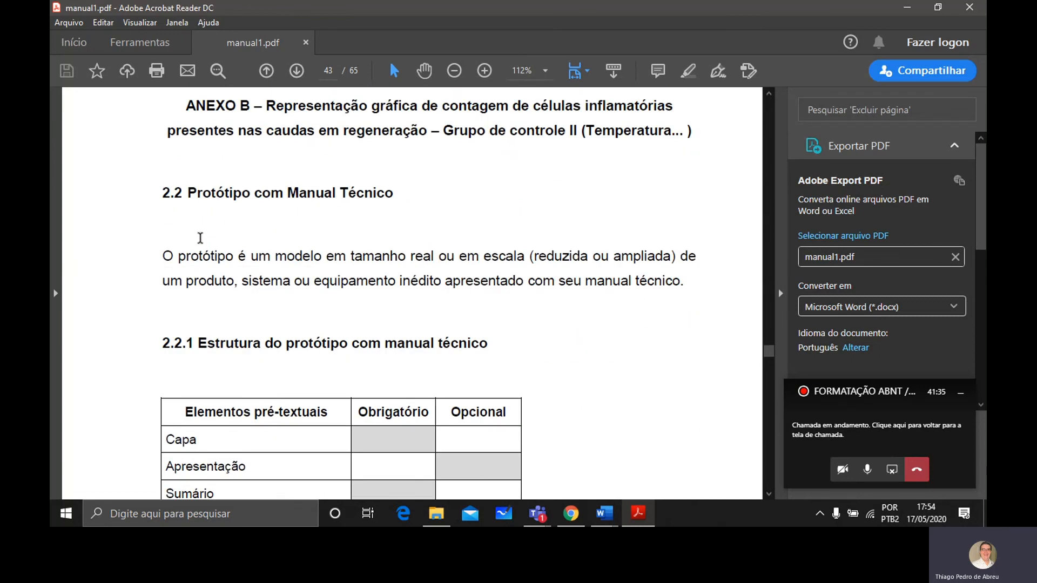
{"action": "scroll", "coordinate": [200, 237], "scroll_direction": "up", "scroll_amount": 8}
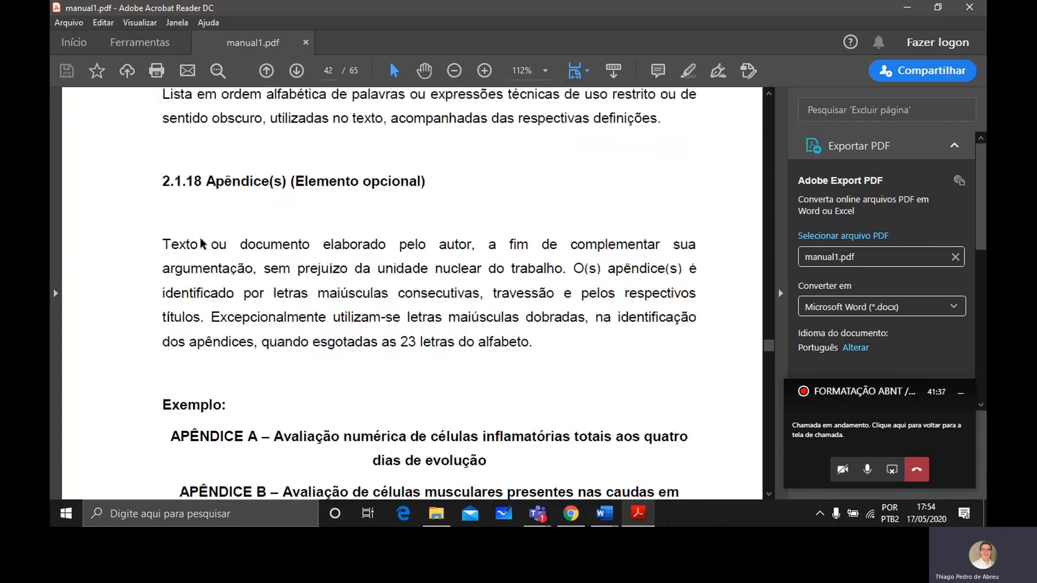
{"action": "scroll", "coordinate": [202, 243], "scroll_direction": "up", "scroll_amount": 15}
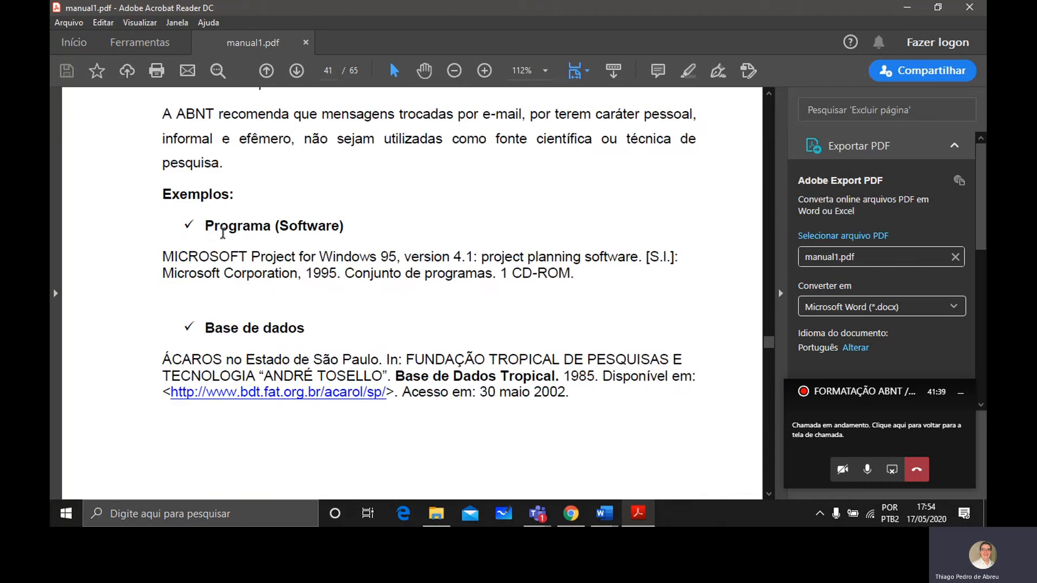
{"action": "scroll", "coordinate": [222, 232], "scroll_direction": "up", "scroll_amount": 15}
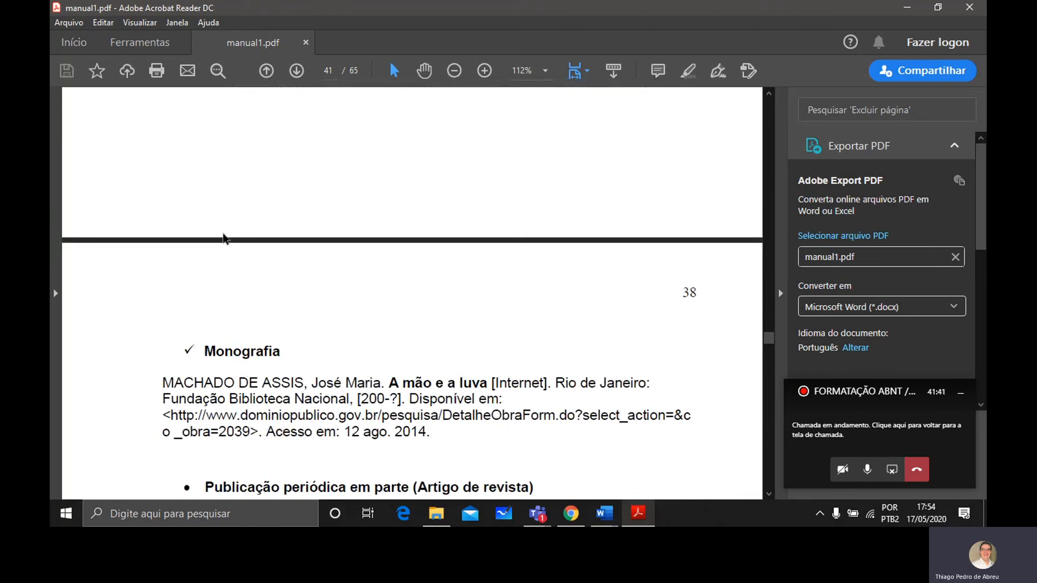
{"action": "scroll", "coordinate": [226, 232], "scroll_direction": "up", "scroll_amount": 15}
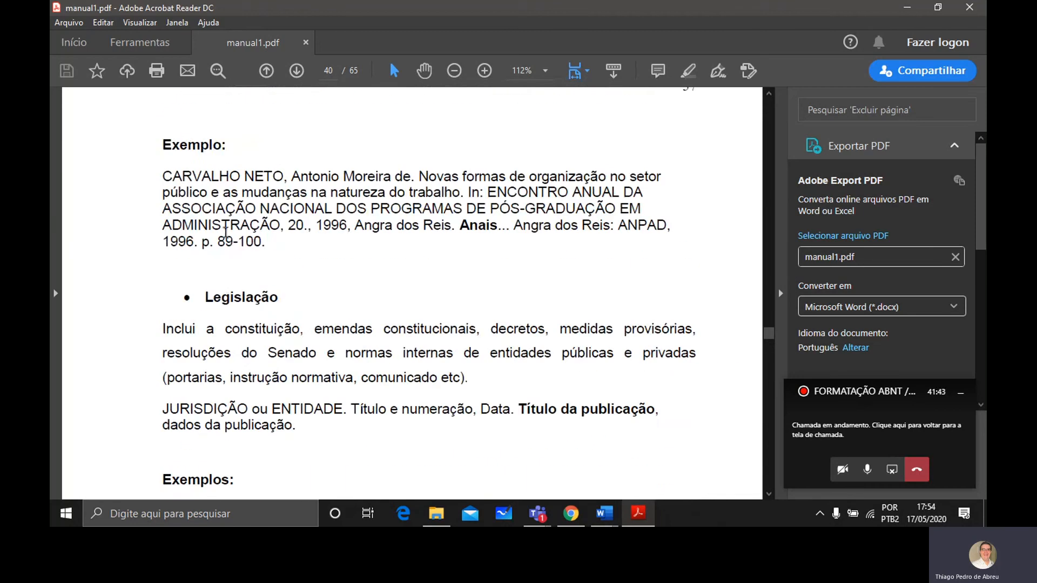
{"action": "scroll", "coordinate": [226, 232], "scroll_direction": "up", "scroll_amount": 15}
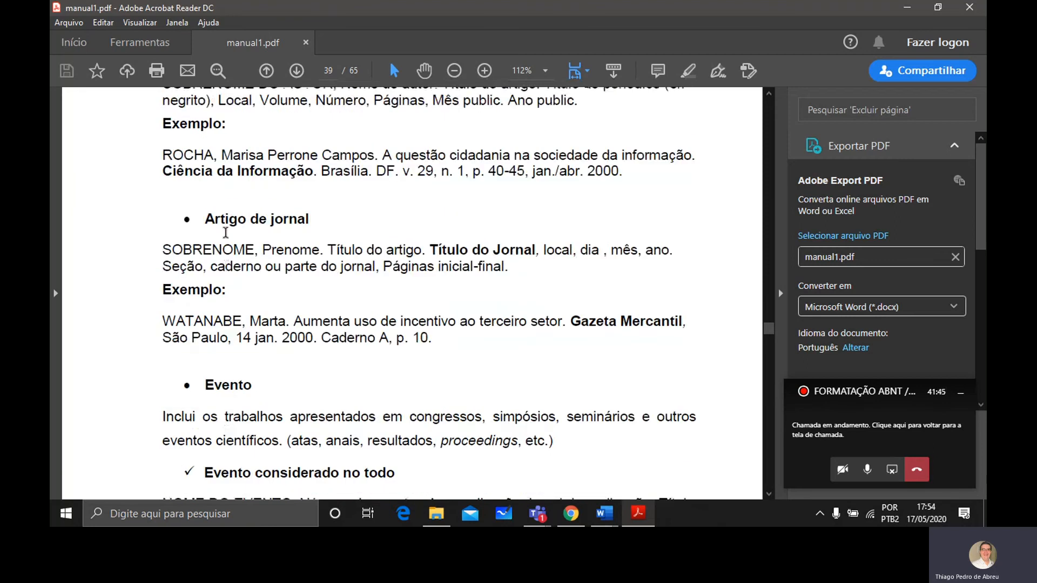
{"action": "scroll", "coordinate": [225, 232], "scroll_direction": "up", "scroll_amount": 15}
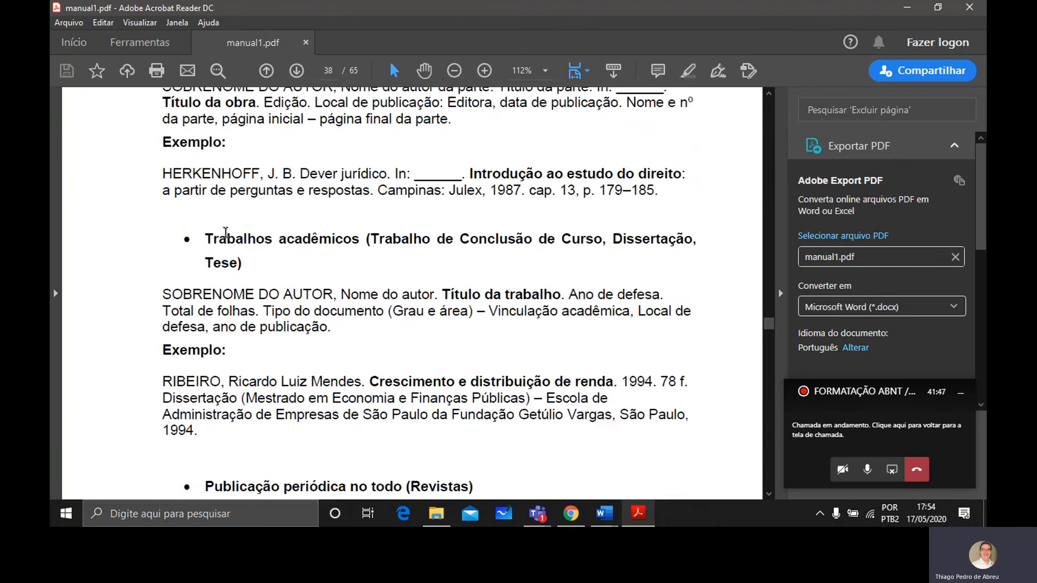
{"action": "scroll", "coordinate": [225, 232], "scroll_direction": "up", "scroll_amount": 15}
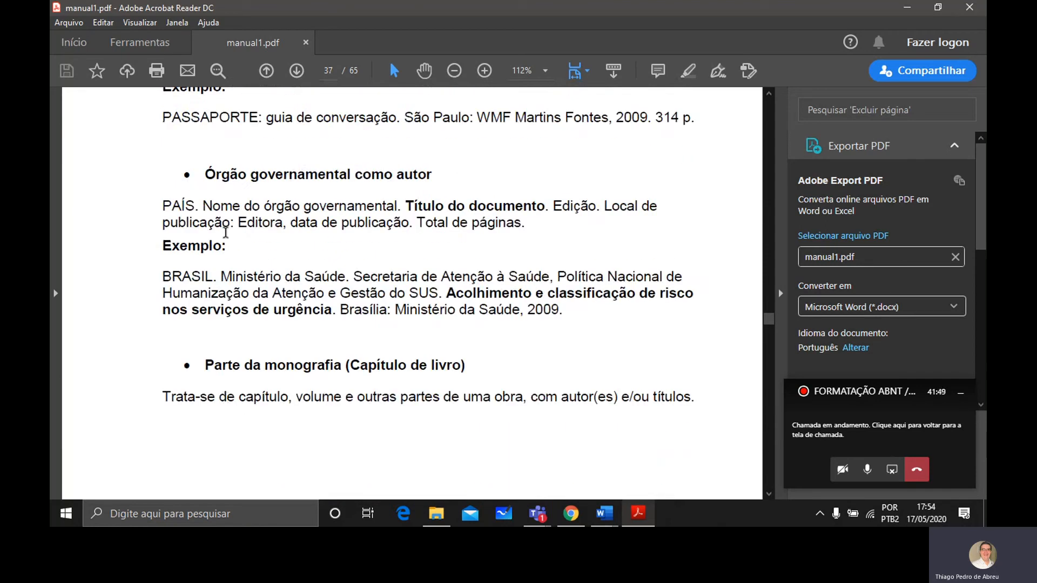
{"action": "scroll", "coordinate": [225, 232], "scroll_direction": "up", "scroll_amount": 15}
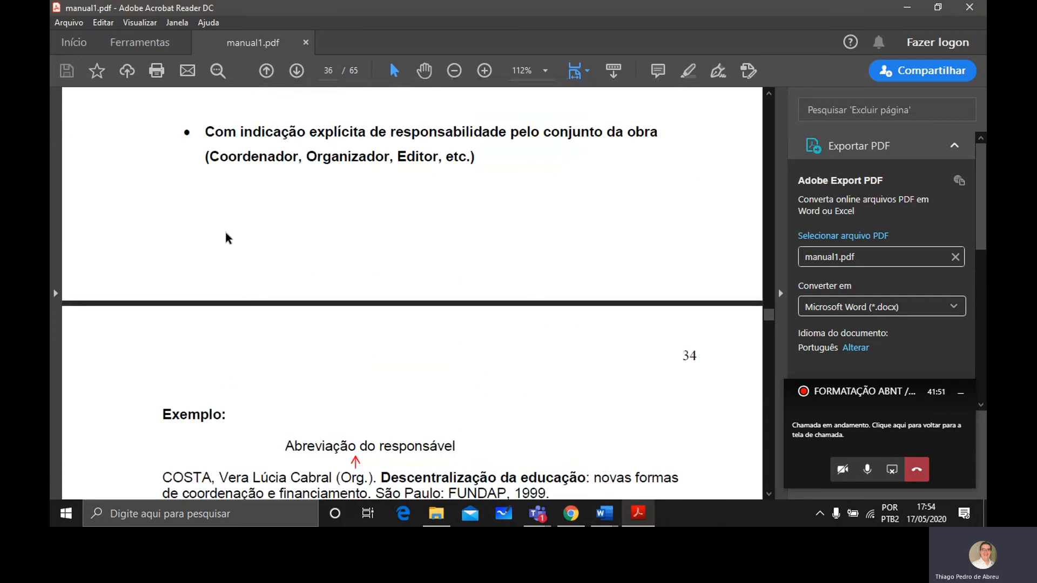
{"action": "scroll", "coordinate": [226, 232], "scroll_direction": "up", "scroll_amount": 15}
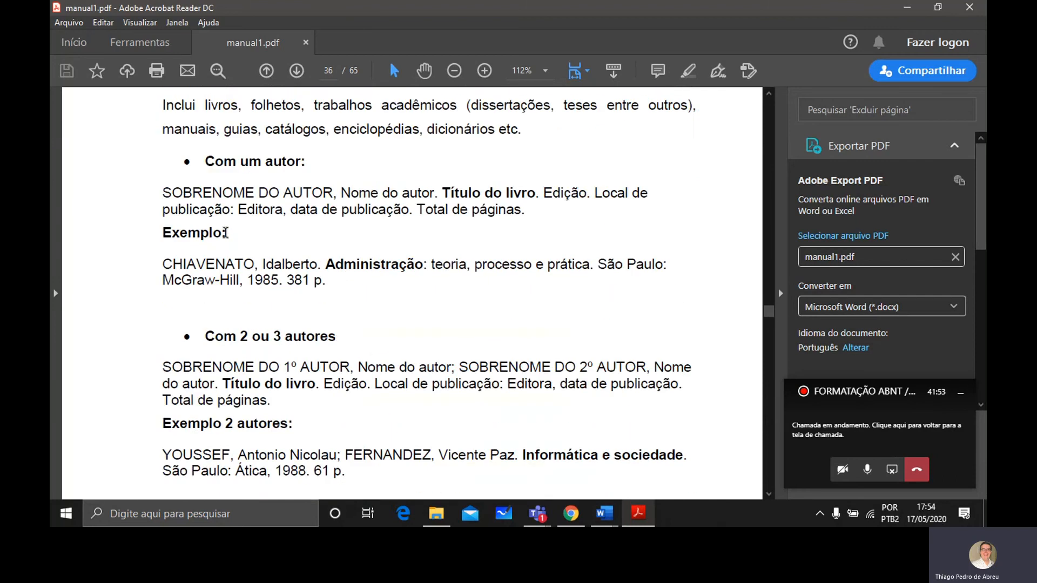
{"action": "scroll", "coordinate": [225, 233], "scroll_direction": "up", "scroll_amount": 15}
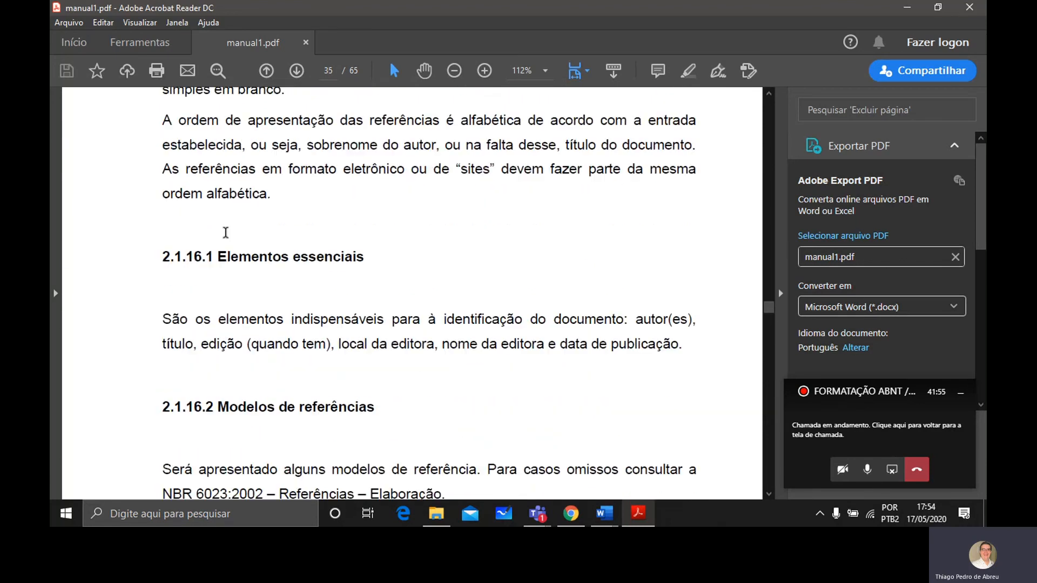
{"action": "scroll", "coordinate": [226, 232], "scroll_direction": "up", "scroll_amount": 5}
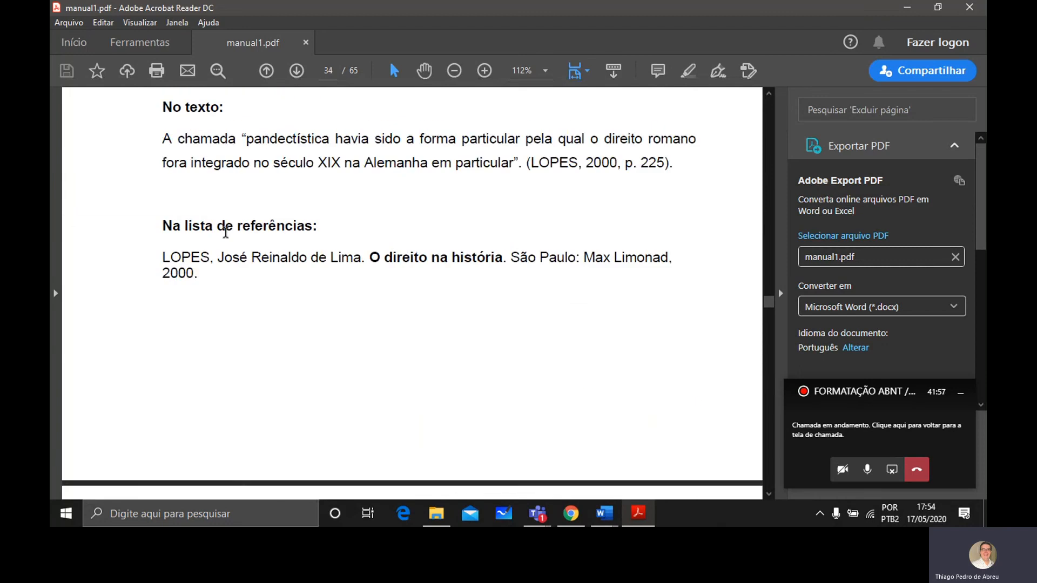
{"action": "scroll", "coordinate": [225, 232], "scroll_direction": "down", "scroll_amount": 8}
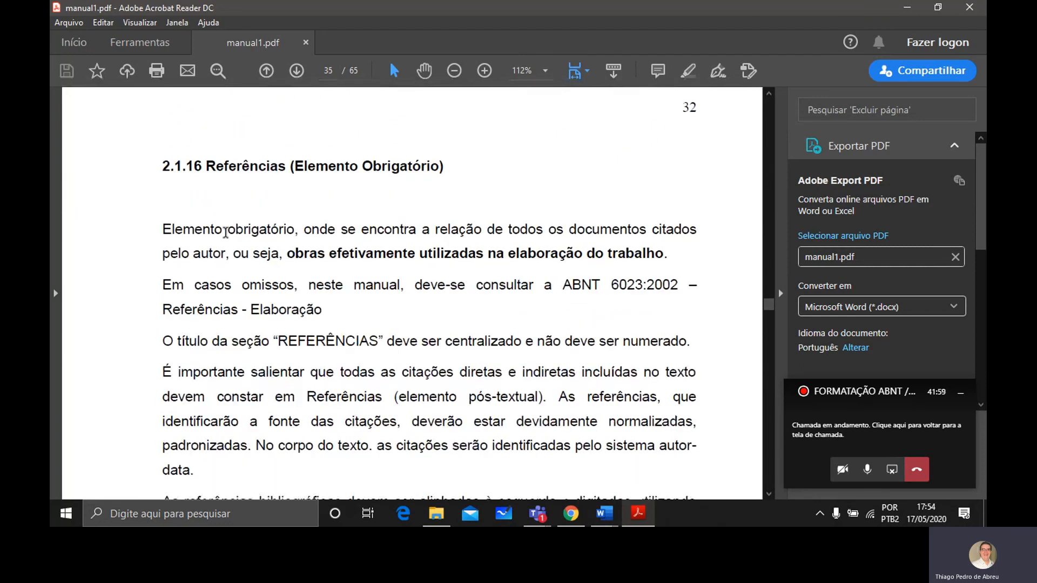
{"action": "scroll", "coordinate": [225, 232], "scroll_direction": "down", "scroll_amount": 1}
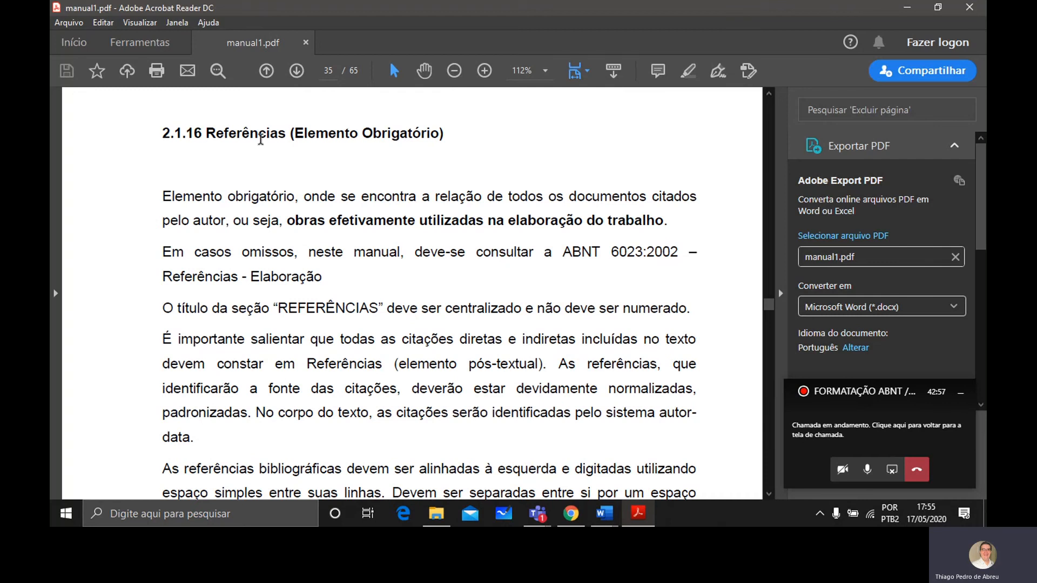
{"action": "scroll", "coordinate": [283, 250], "scroll_direction": "down", "scroll_amount": 2}
{"action": "scroll", "coordinate": [283, 249], "scroll_direction": "up", "scroll_amount": 3}
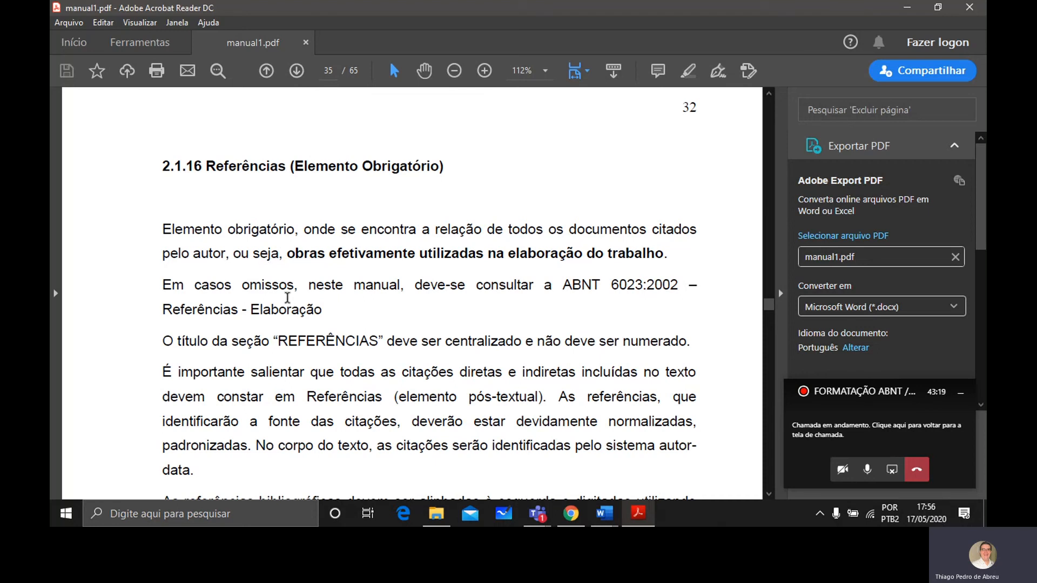
{"action": "scroll", "coordinate": [292, 315], "scroll_direction": "down", "scroll_amount": 1}
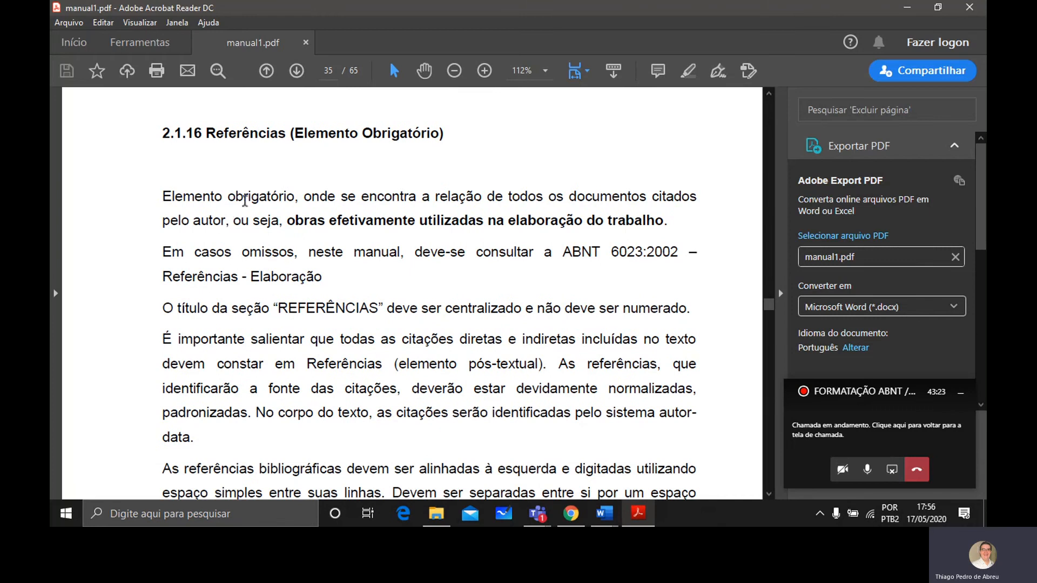
- In manual1.pdf, scroll to section 2.1.16.3 and highlight the word Monografia in its heading
{"action": "scroll", "coordinate": [254, 220], "scroll_direction": "down", "scroll_amount": 10}
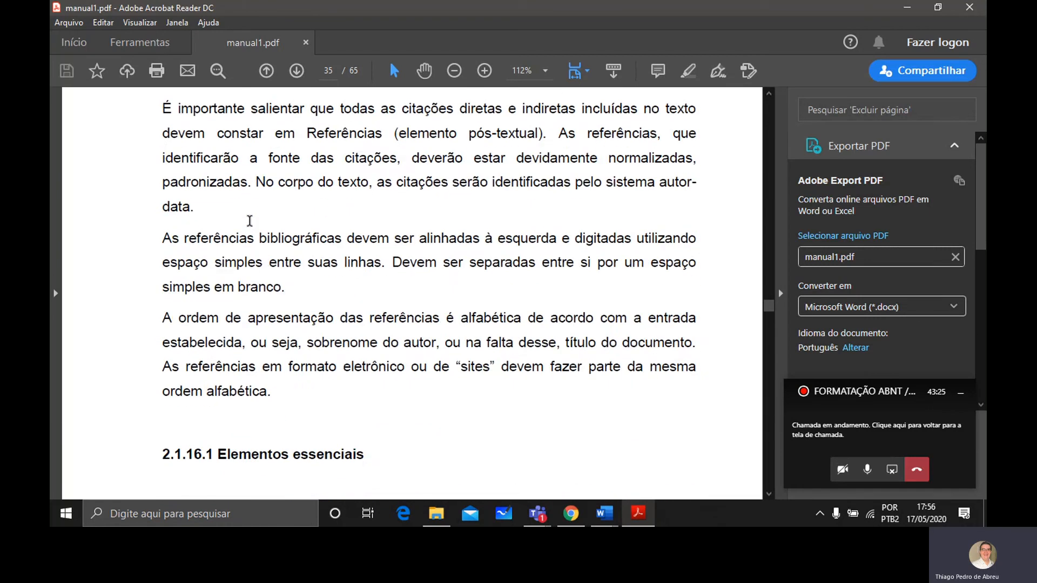
{"action": "scroll", "coordinate": [250, 220], "scroll_direction": "down", "scroll_amount": 4}
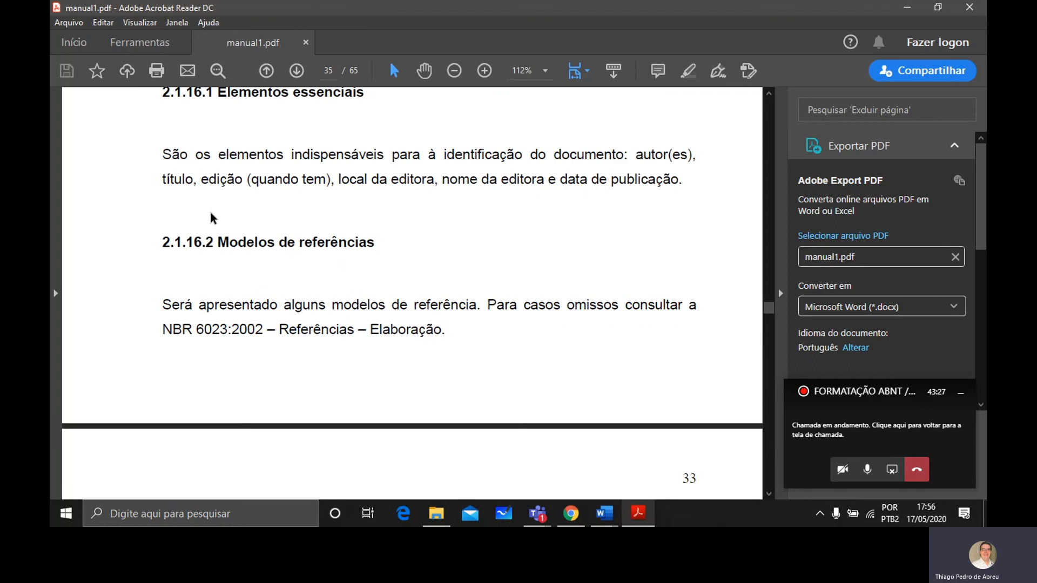
{"action": "scroll", "coordinate": [362, 251], "scroll_direction": "down", "scroll_amount": 6}
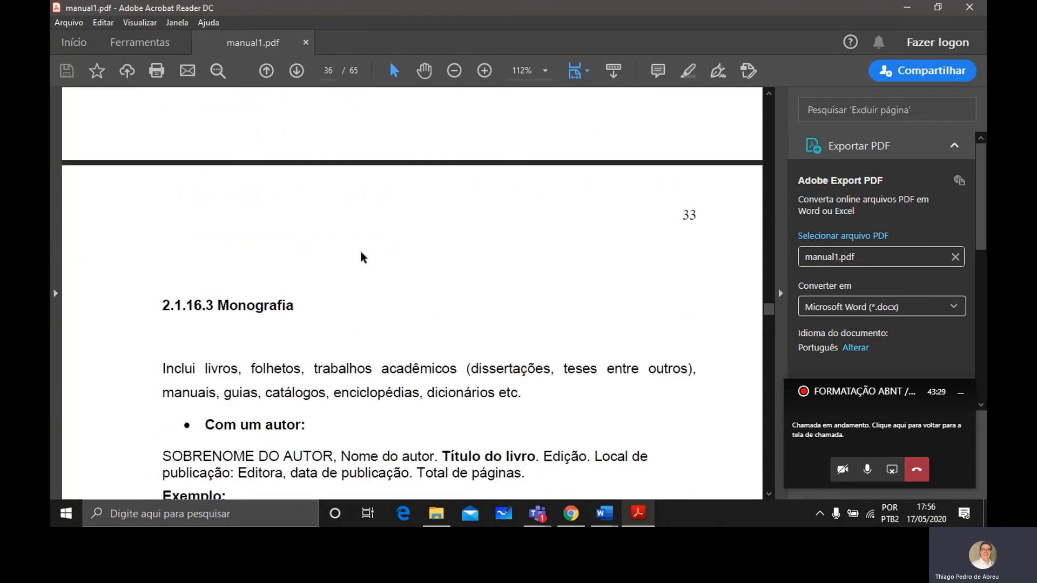
{"action": "scroll", "coordinate": [288, 306], "scroll_direction": "down", "scroll_amount": 3}
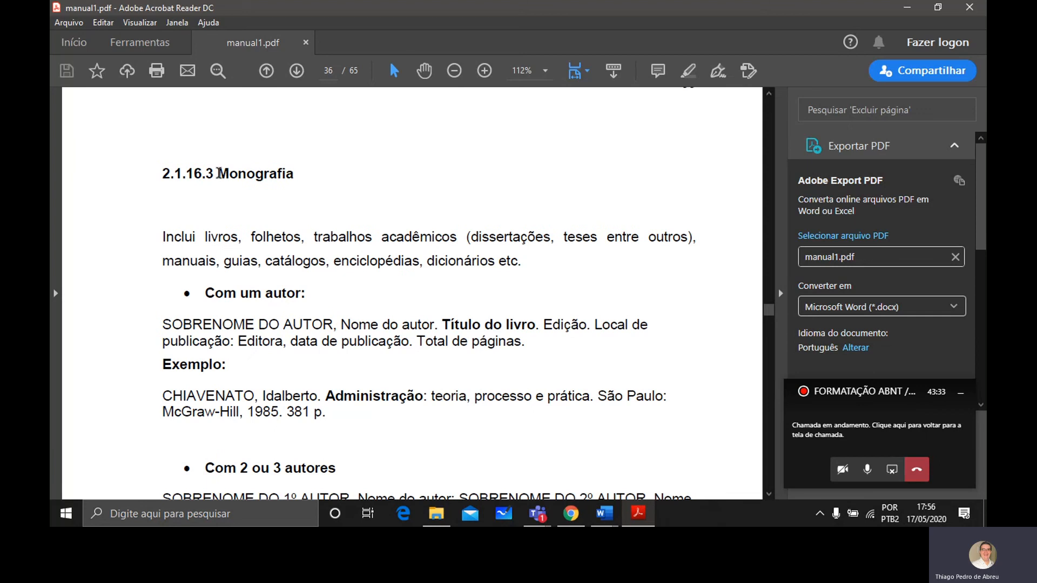
{"action": "left_click_drag", "start_coordinate": [218, 173], "coordinate": [295, 173]}
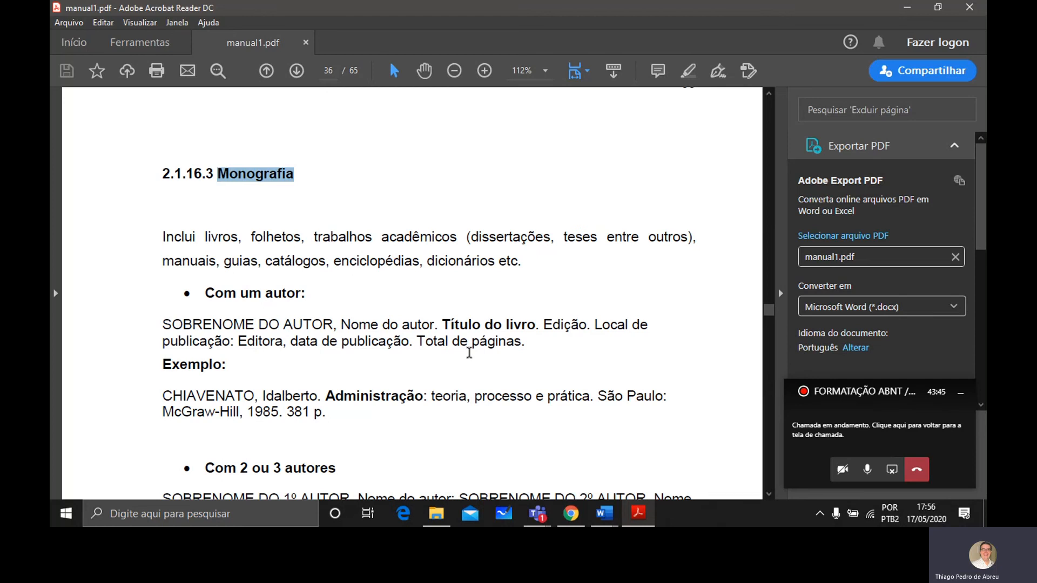
- Read down through the monograph reference examples to the unidentified-author and government-body models on page 37
{"action": "scroll", "coordinate": [326, 373], "scroll_direction": "down", "scroll_amount": 3}
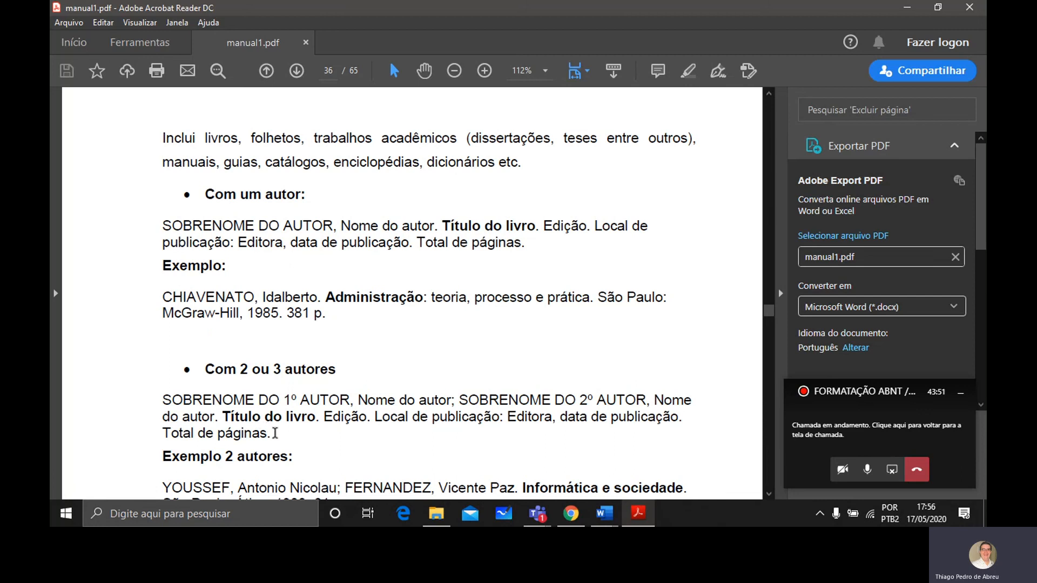
{"action": "scroll", "coordinate": [277, 434], "scroll_direction": "down", "scroll_amount": 8}
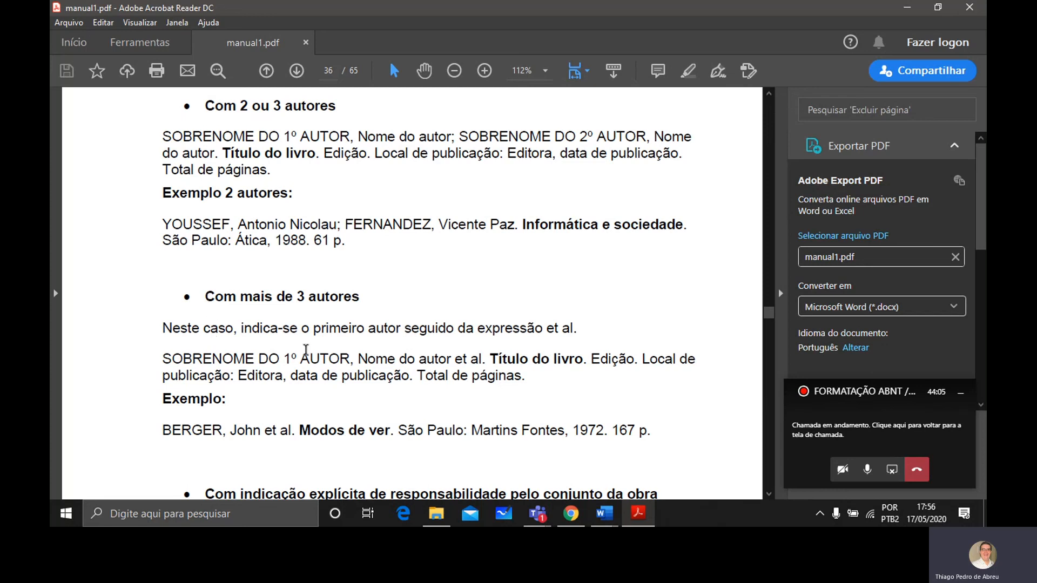
{"action": "scroll", "coordinate": [281, 351], "scroll_direction": "up", "scroll_amount": 2}
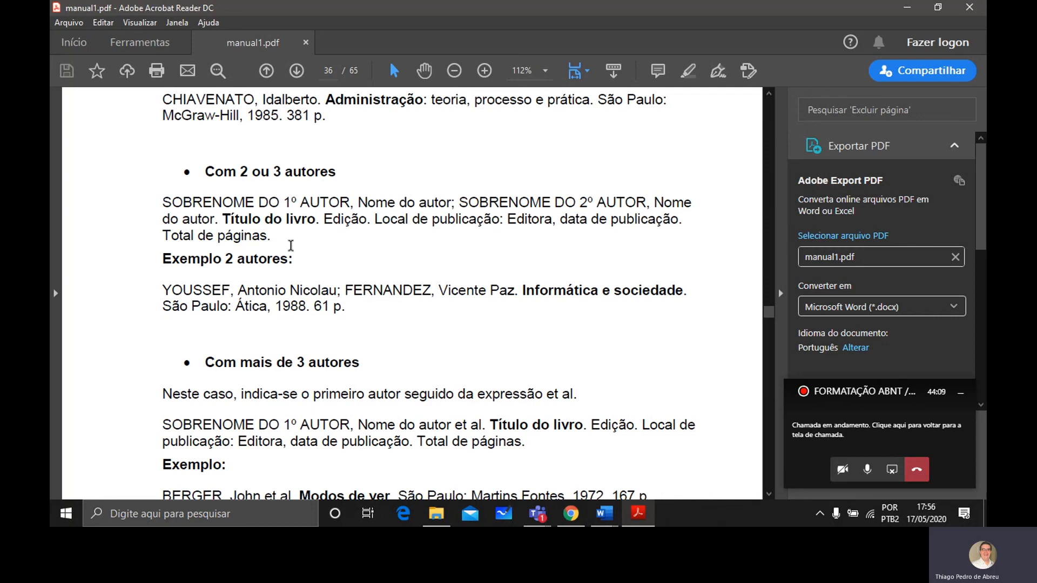
{"action": "scroll", "coordinate": [280, 306], "scroll_direction": "down", "scroll_amount": 5}
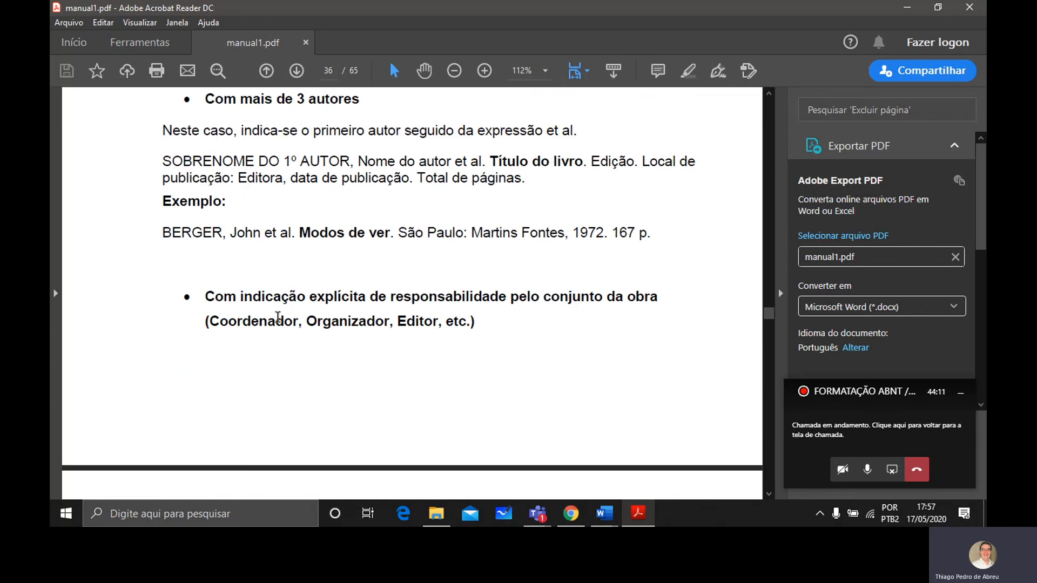
{"action": "scroll", "coordinate": [280, 307], "scroll_direction": "up", "scroll_amount": 10}
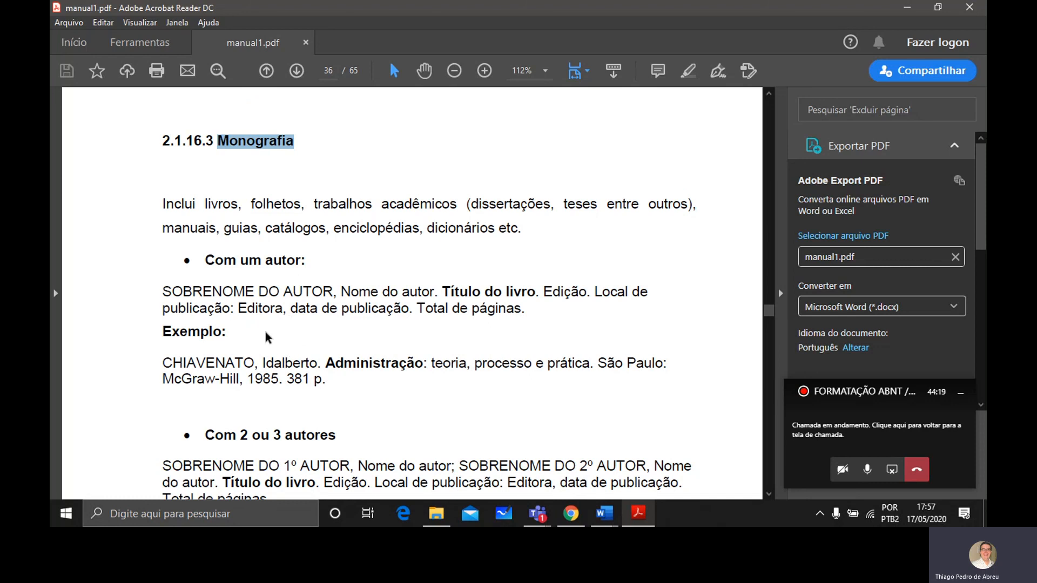
{"action": "scroll", "coordinate": [266, 338], "scroll_direction": "down", "scroll_amount": 15}
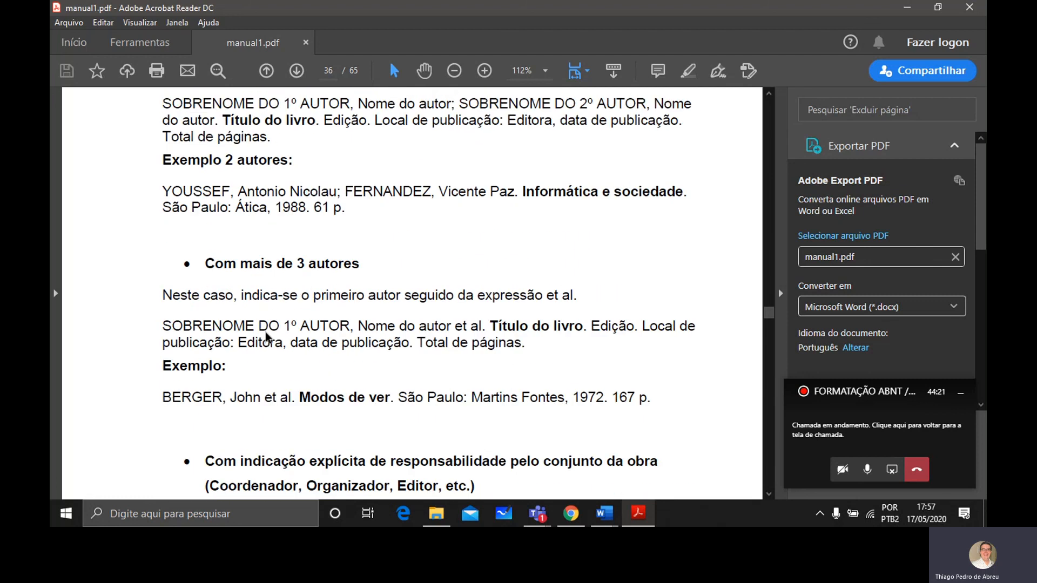
{"action": "scroll", "coordinate": [267, 337], "scroll_direction": "down", "scroll_amount": 20}
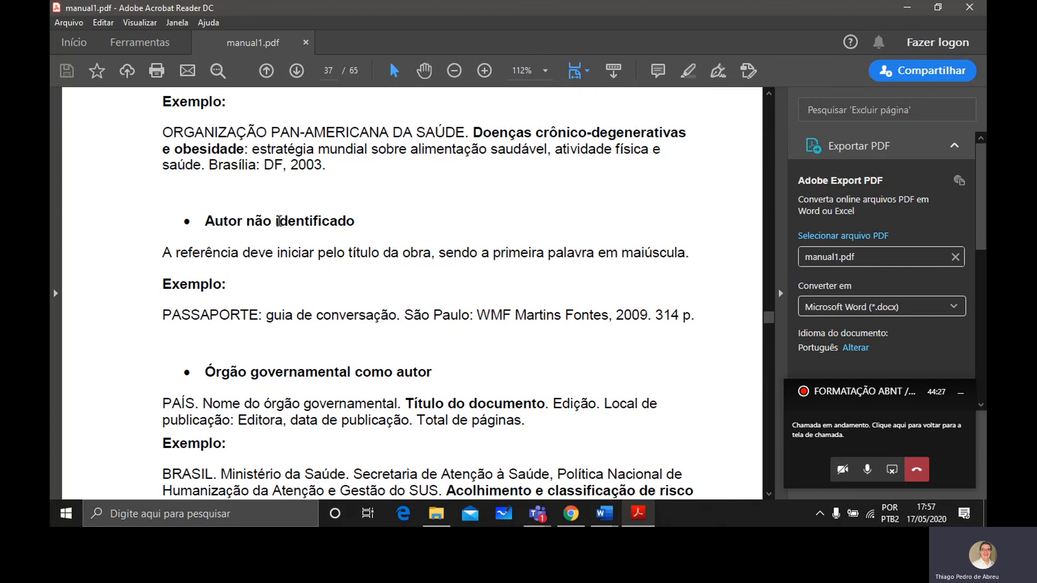
- Scroll from page 37 to page 40 through the chapter, thesis, periodical and conference-paper (Anais) examples
{"action": "scroll", "coordinate": [271, 245], "scroll_direction": "down", "scroll_amount": 18}
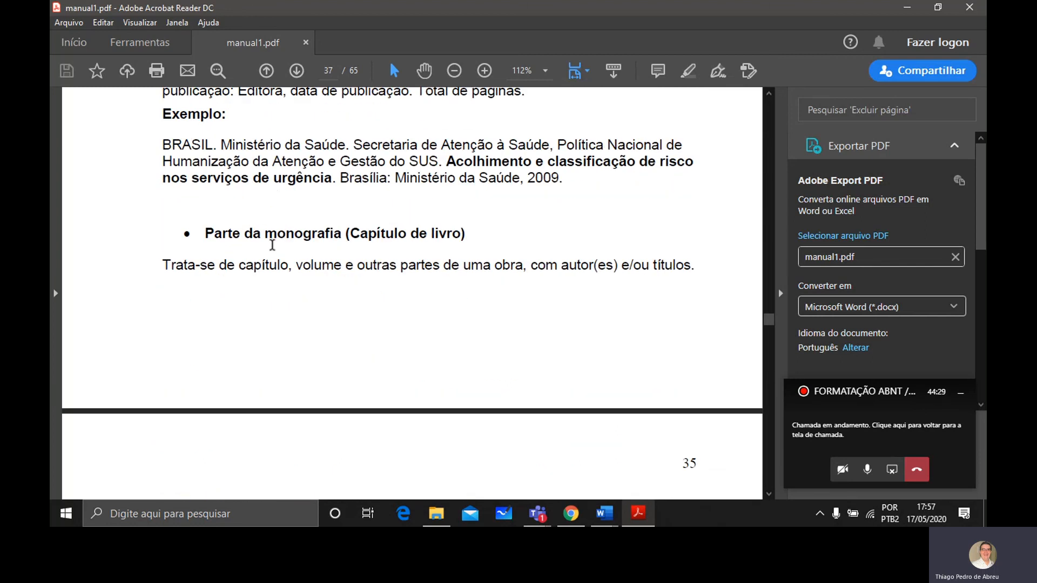
{"action": "scroll", "coordinate": [272, 244], "scroll_direction": "down", "scroll_amount": 6}
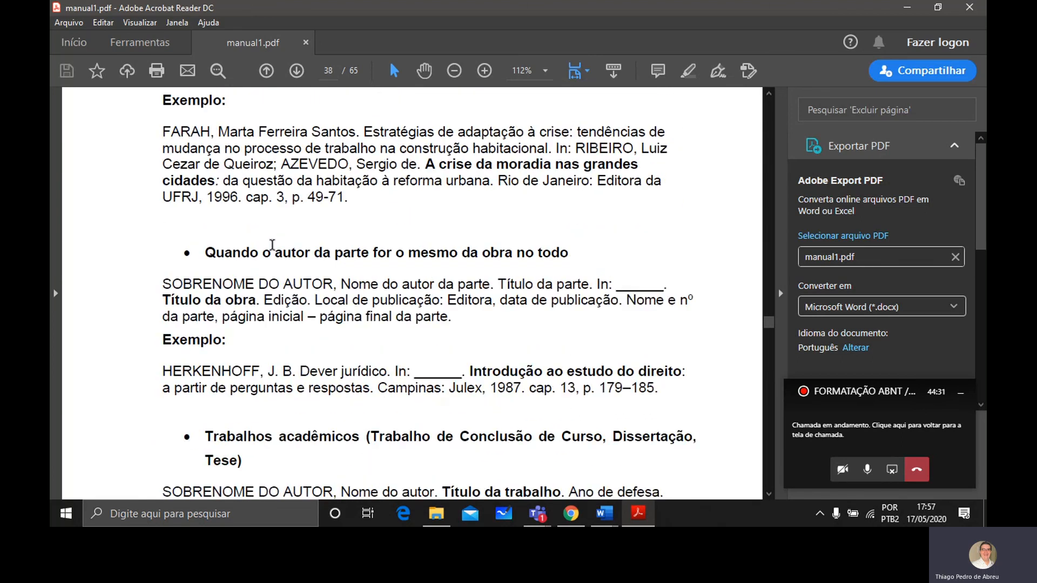
{"action": "scroll", "coordinate": [271, 245], "scroll_direction": "down", "scroll_amount": 9}
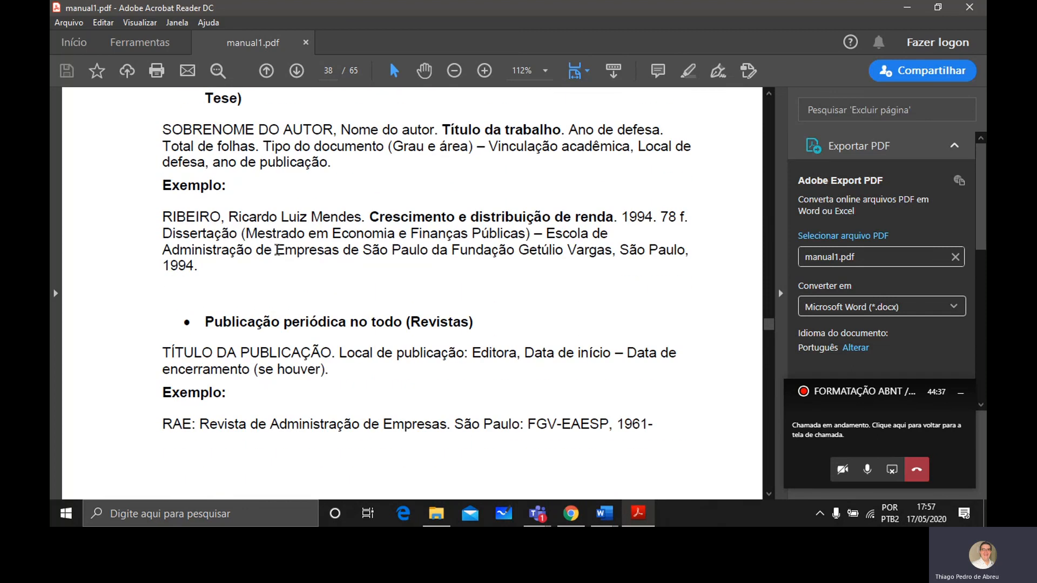
{"action": "scroll", "coordinate": [281, 276], "scroll_direction": "down", "scroll_amount": 2}
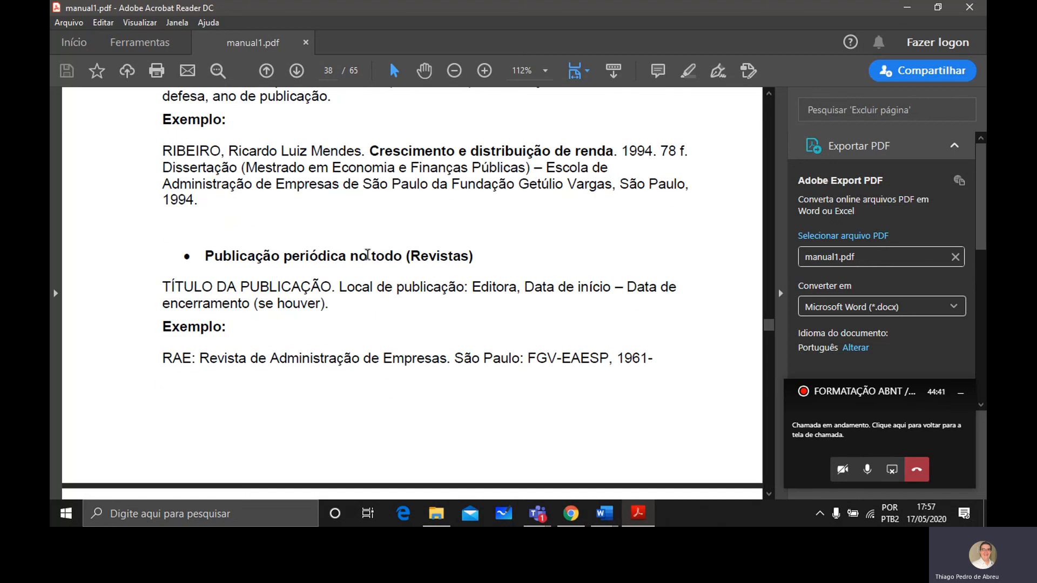
{"action": "scroll", "coordinate": [348, 272], "scroll_direction": "down", "scroll_amount": 2}
{"action": "scroll", "coordinate": [347, 271], "scroll_direction": "down", "scroll_amount": 6}
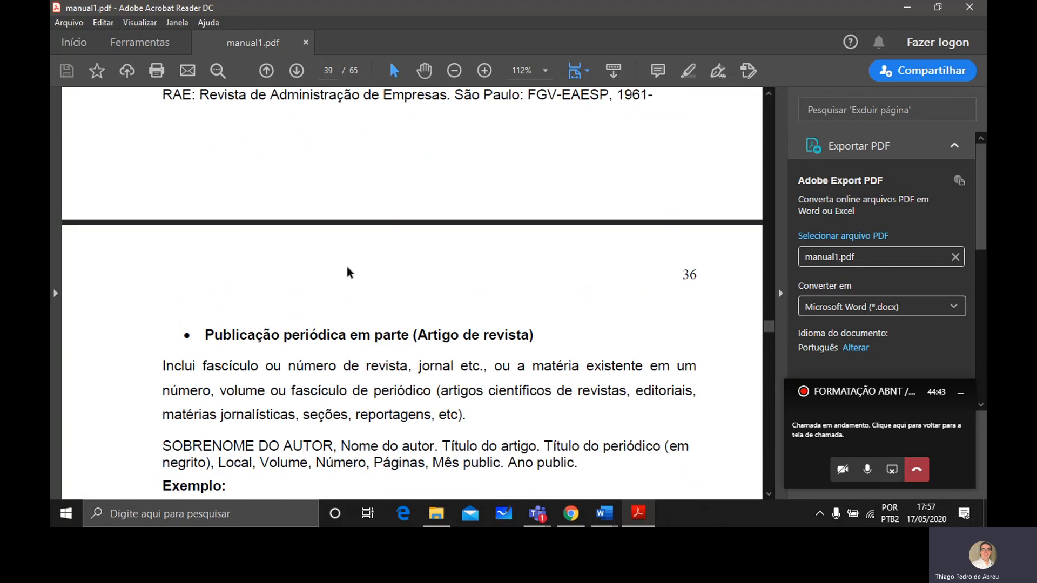
{"action": "scroll", "coordinate": [348, 272], "scroll_direction": "down", "scroll_amount": 1}
{"action": "scroll", "coordinate": [342, 303], "scroll_direction": "down", "scroll_amount": 6}
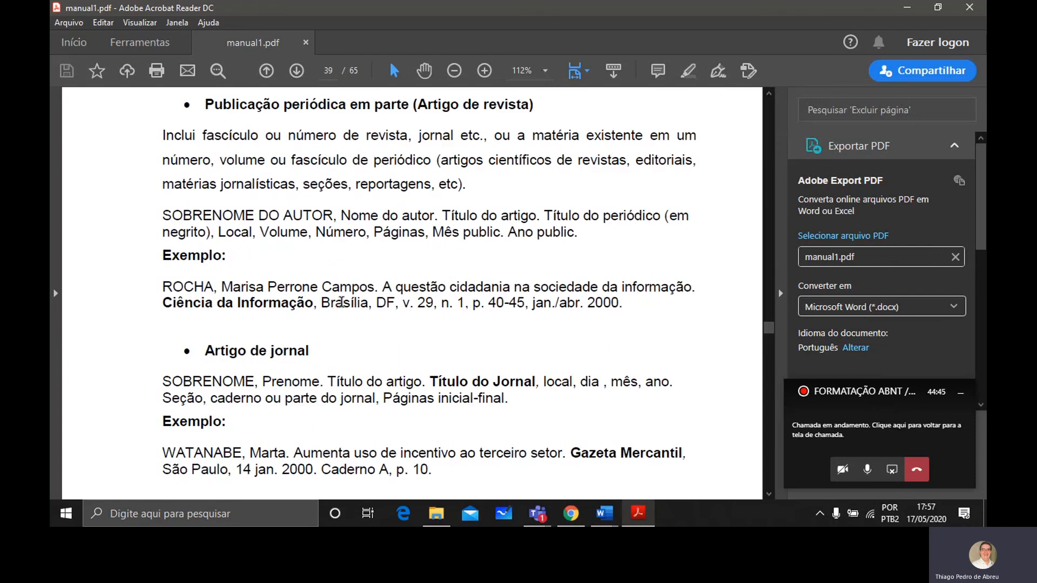
{"action": "scroll", "coordinate": [342, 302], "scroll_direction": "down", "scroll_amount": 1}
{"action": "scroll", "coordinate": [269, 320], "scroll_direction": "down", "scroll_amount": 4}
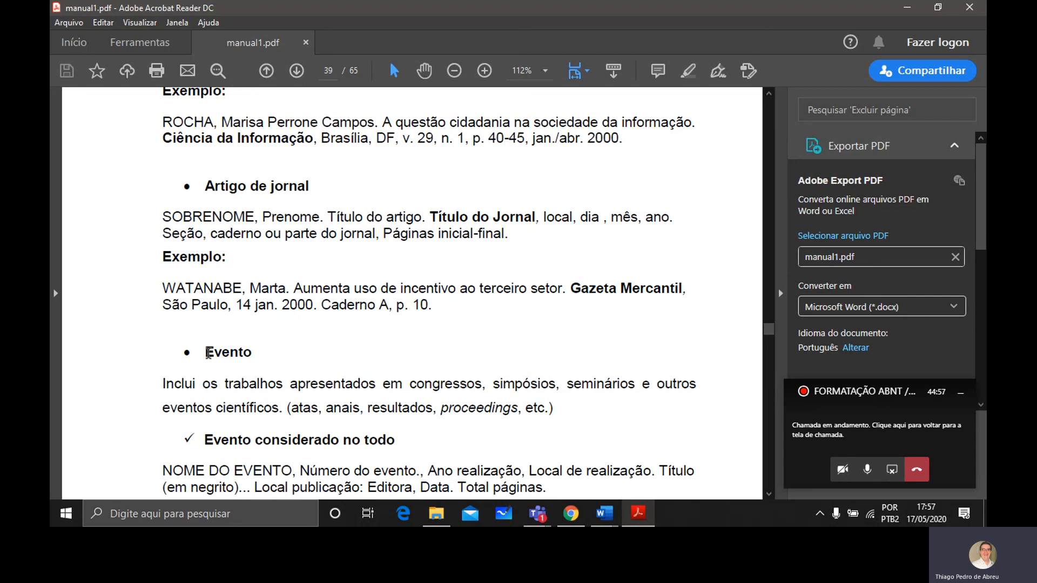
{"action": "scroll", "coordinate": [208, 353], "scroll_direction": "down", "scroll_amount": 3}
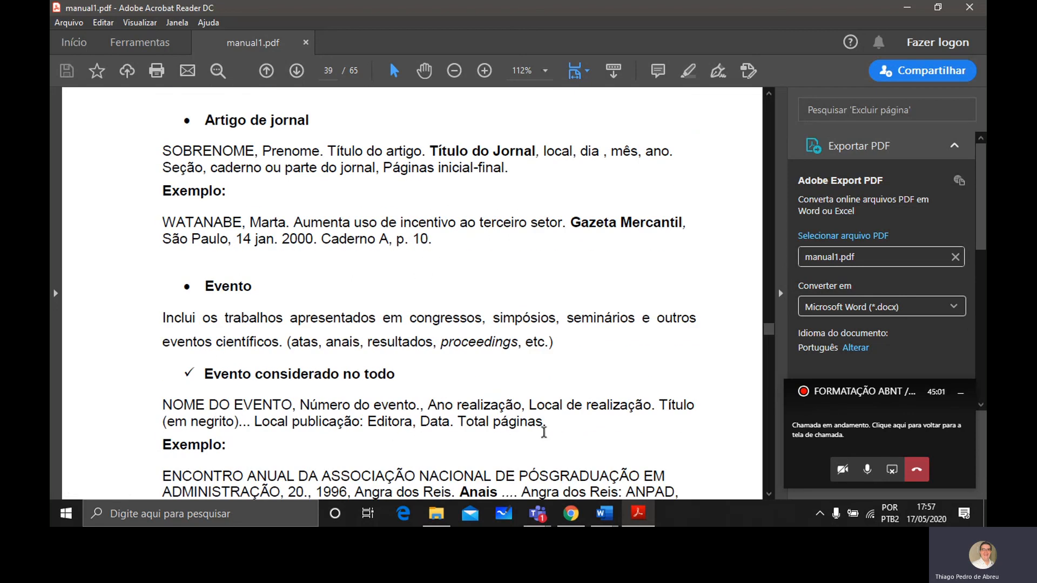
{"action": "scroll", "coordinate": [356, 447], "scroll_direction": "down", "scroll_amount": 7}
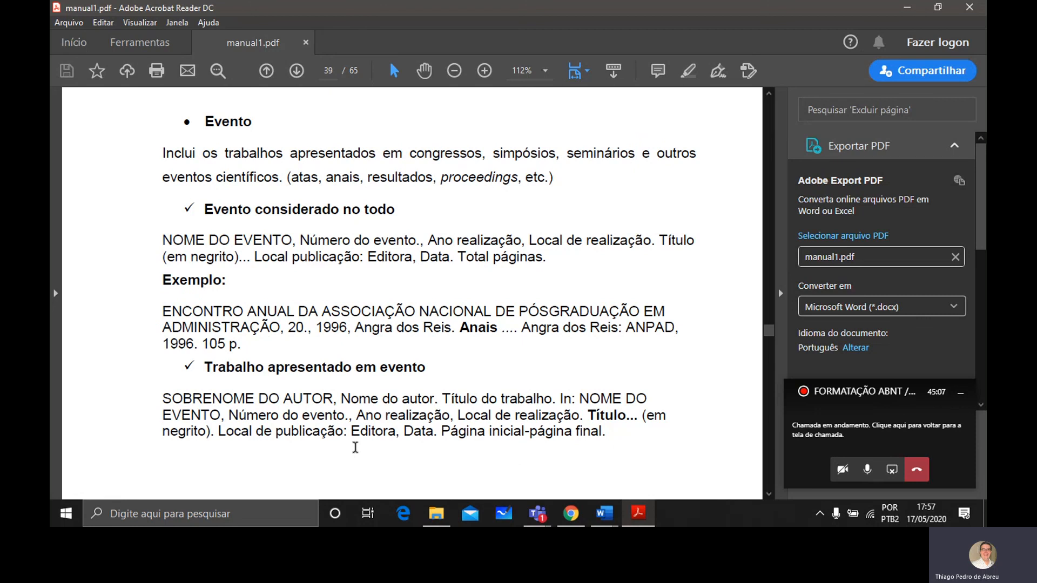
{"action": "scroll", "coordinate": [414, 364], "scroll_direction": "down", "scroll_amount": 6}
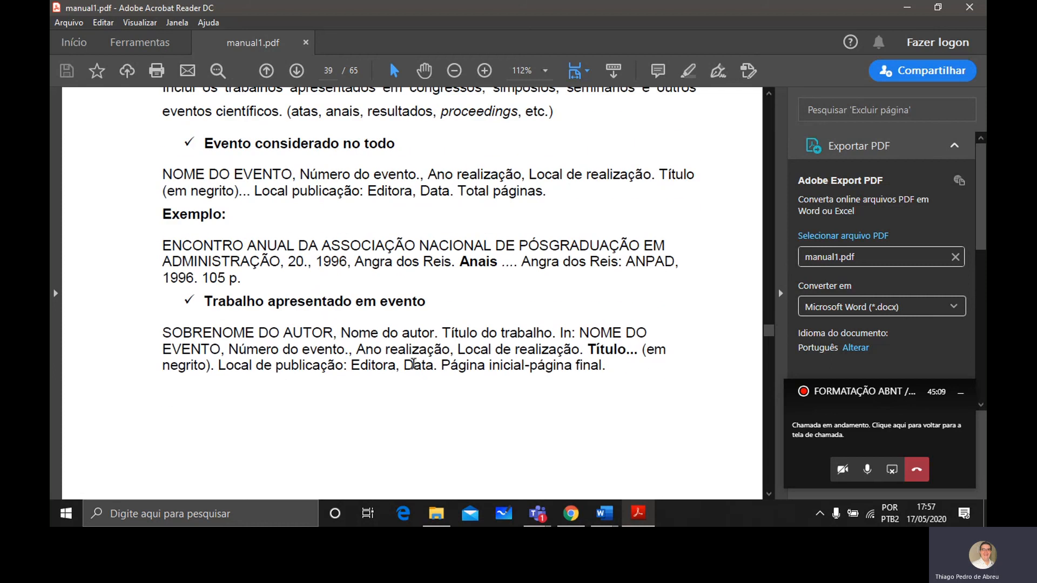
{"action": "scroll", "coordinate": [415, 369], "scroll_direction": "down", "scroll_amount": 9}
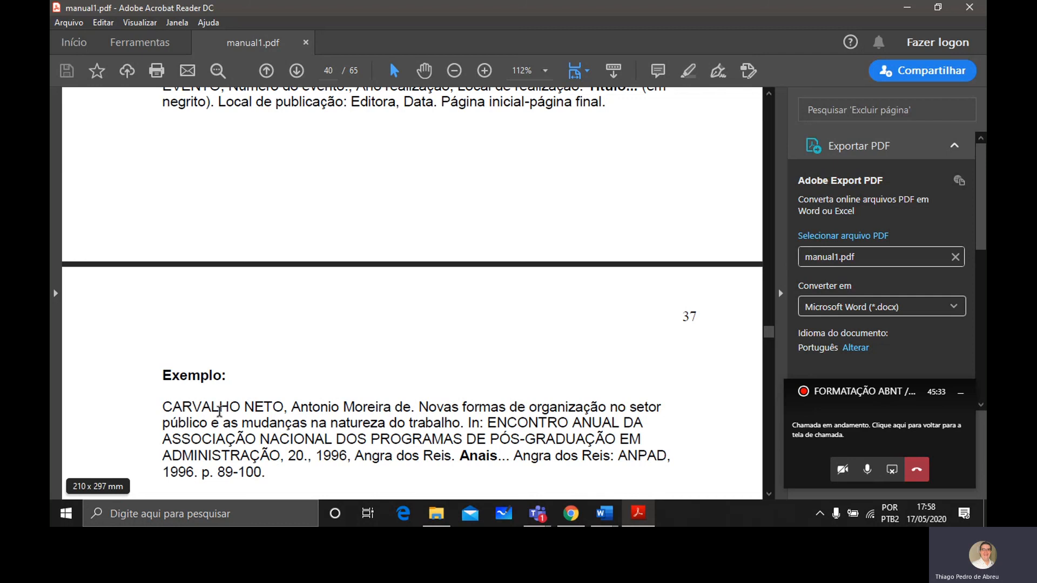
- Scroll through the legislation and electronic-document reference models on pages 40–42 of manual1.pdf
{"action": "scroll", "coordinate": [219, 411], "scroll_direction": "down", "scroll_amount": 10}
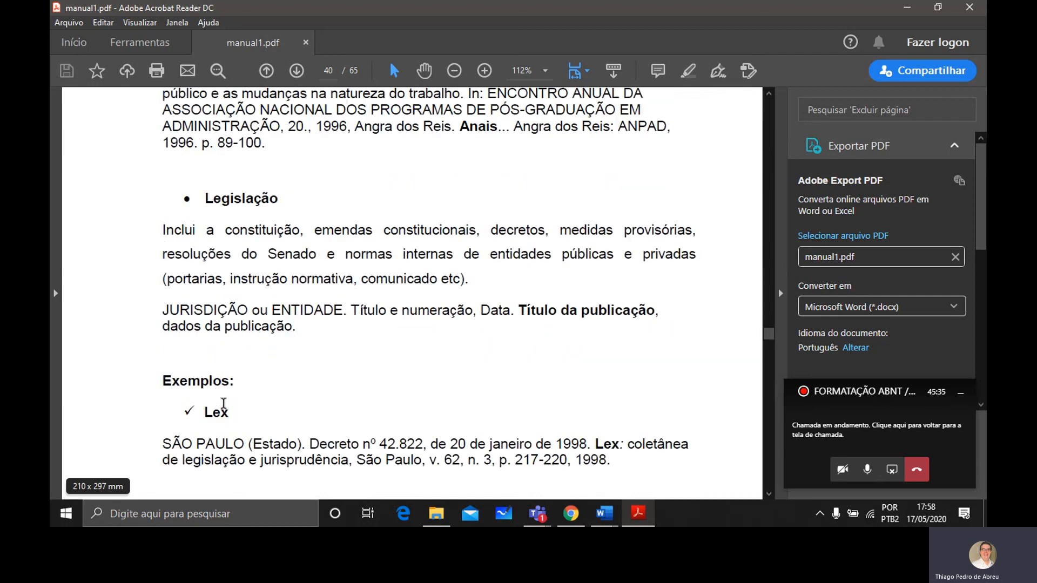
{"action": "scroll", "coordinate": [262, 300], "scroll_direction": "down", "scroll_amount": 5}
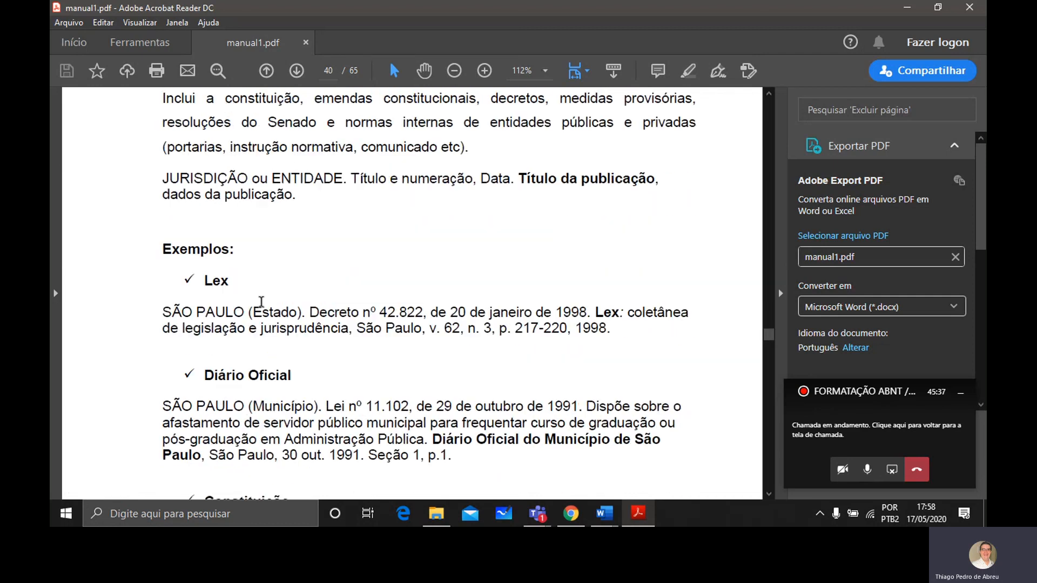
{"action": "scroll", "coordinate": [254, 345], "scroll_direction": "down", "scroll_amount": 8}
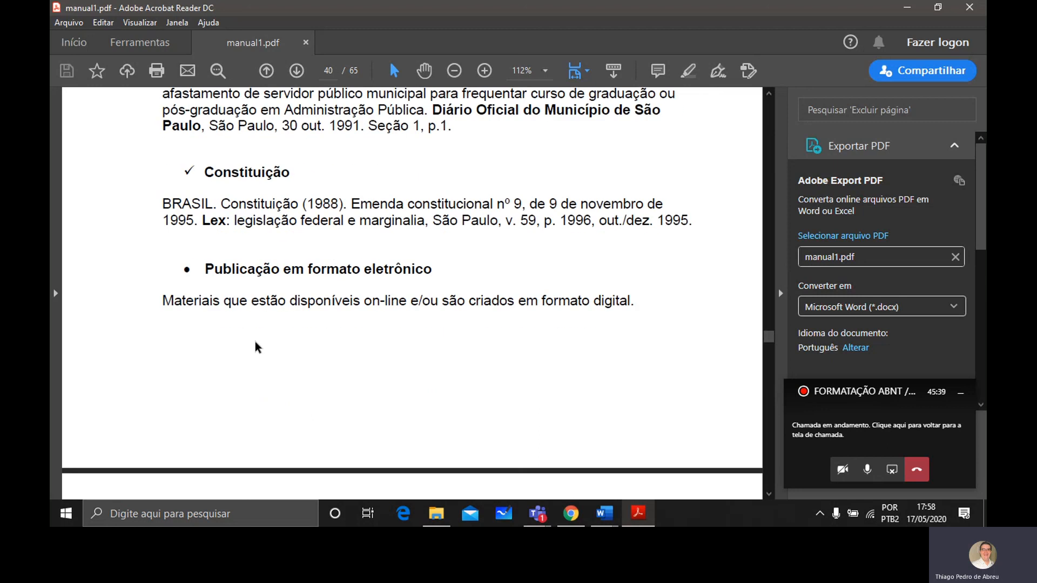
{"action": "scroll", "coordinate": [255, 346], "scroll_direction": "down", "scroll_amount": 8}
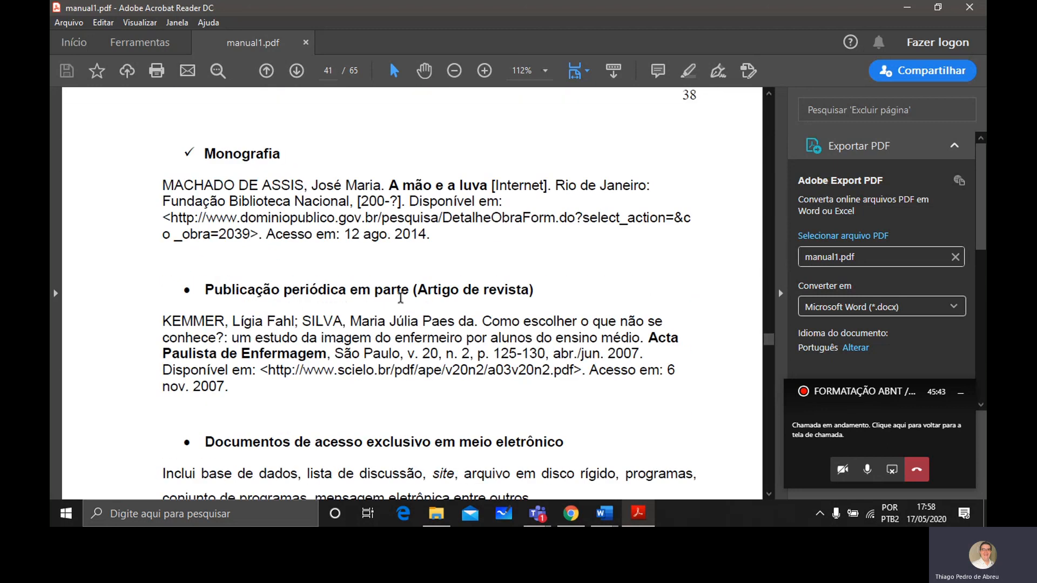
{"action": "scroll", "coordinate": [367, 361], "scroll_direction": "down", "scroll_amount": 2}
{"action": "scroll", "coordinate": [307, 360], "scroll_direction": "down", "scroll_amount": 2}
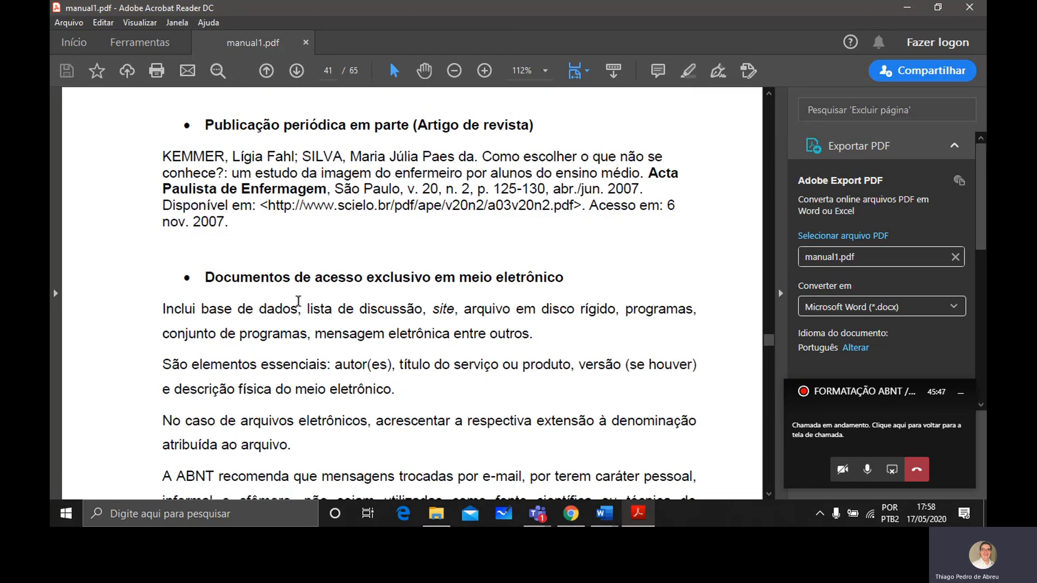
{"action": "scroll", "coordinate": [397, 373], "scroll_direction": "down", "scroll_amount": 4}
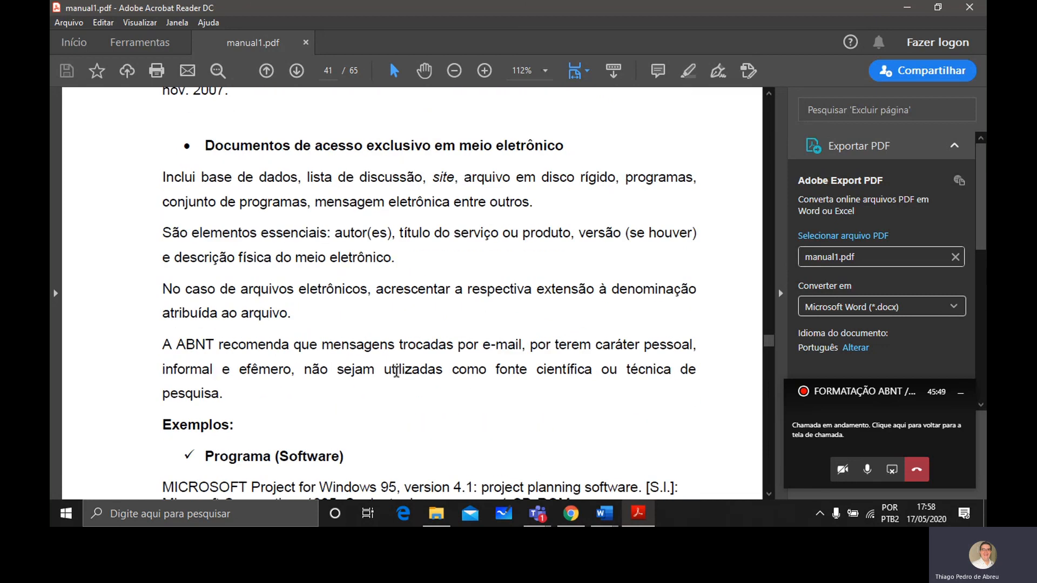
{"action": "scroll", "coordinate": [397, 376], "scroll_direction": "down", "scroll_amount": 4}
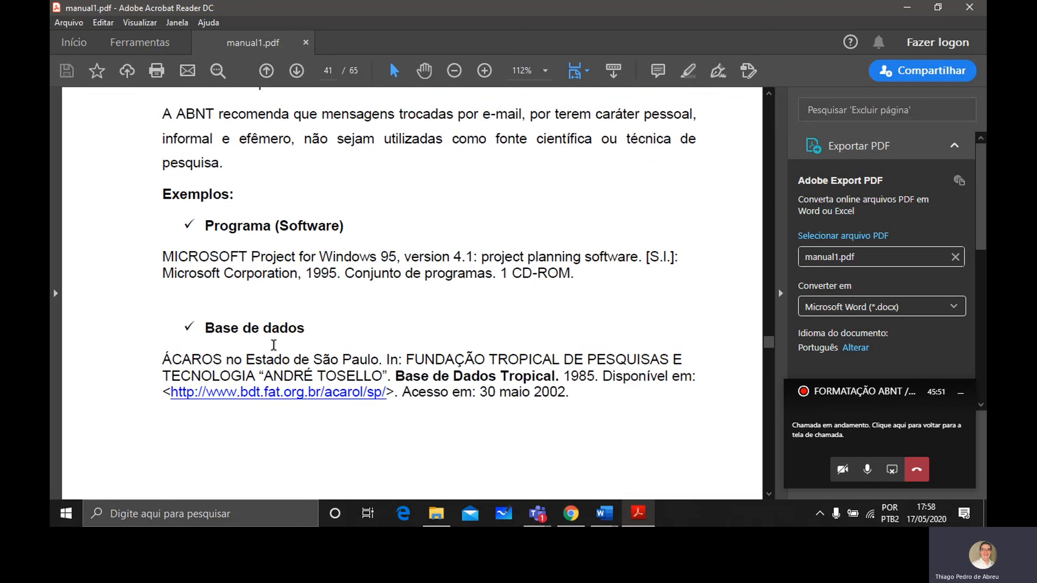
{"action": "scroll", "coordinate": [274, 346], "scroll_direction": "down", "scroll_amount": 3}
{"action": "scroll", "coordinate": [274, 351], "scroll_direction": "down", "scroll_amount": 13}
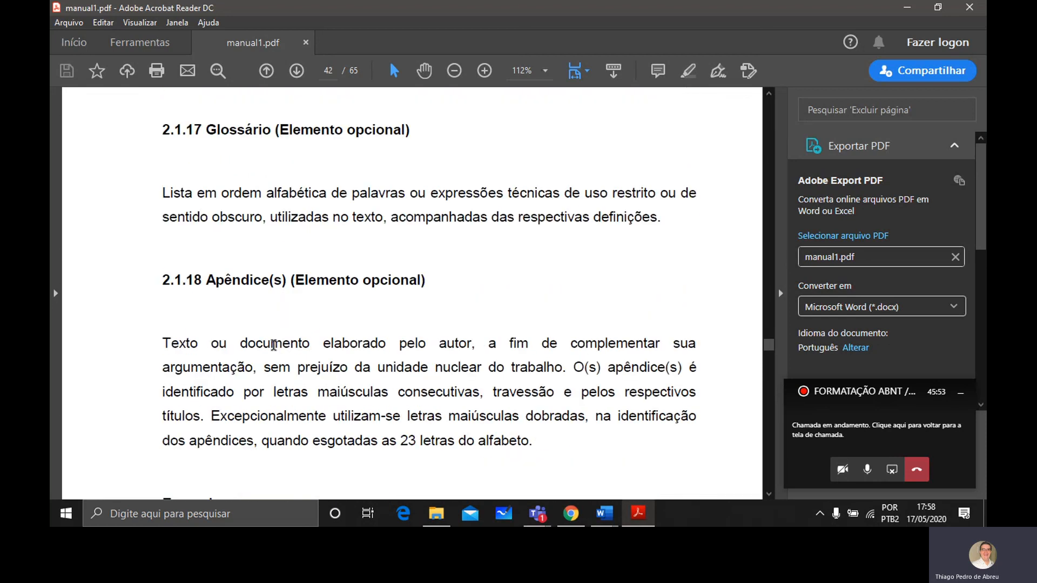
{"action": "scroll", "coordinate": [274, 346], "scroll_direction": "down", "scroll_amount": 2}
- Scroll back up to the Legislação model on page 40 with its Lex decree example
{"action": "scroll", "coordinate": [274, 346], "scroll_direction": "up", "scroll_amount": 20}
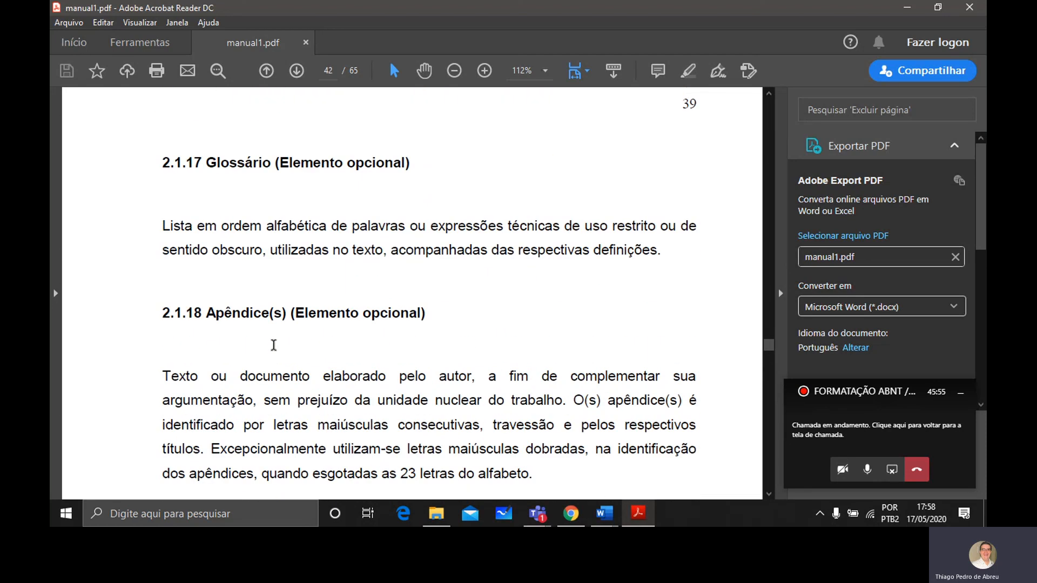
{"action": "scroll", "coordinate": [274, 346], "scroll_direction": "up", "scroll_amount": 10}
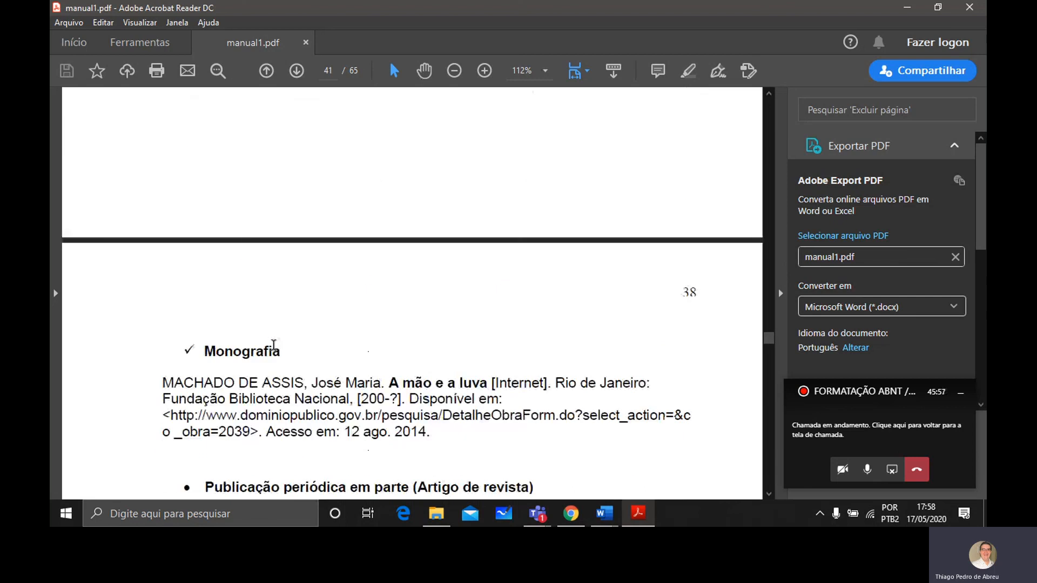
{"action": "scroll", "coordinate": [274, 345], "scroll_direction": "up", "scroll_amount": 6}
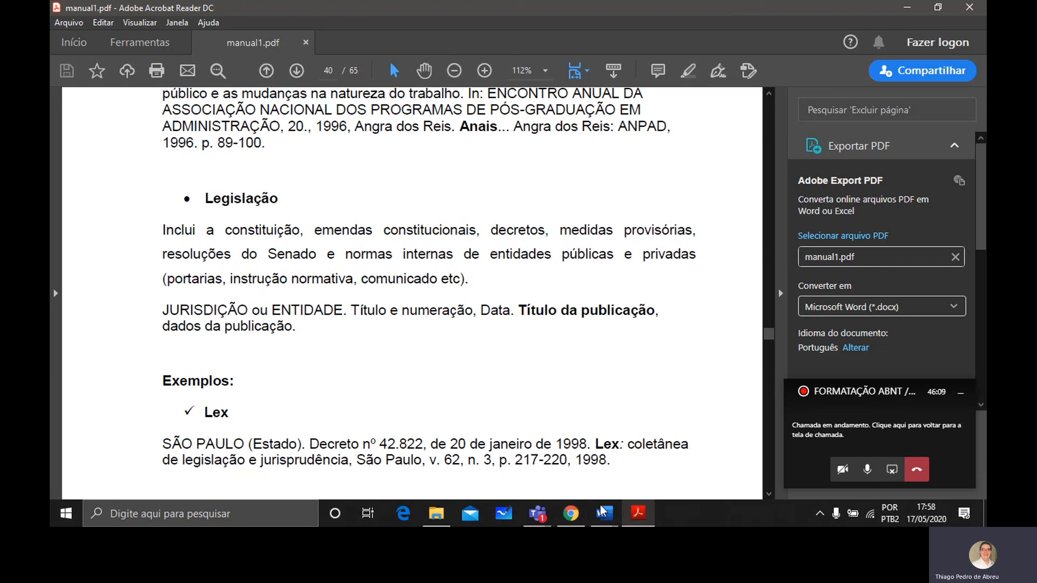
- Switch to Word's Documento1 from the taskbar and scroll up to the 1. VÍDEO heading
{"action": "mouse_move", "coordinate": [608, 517]}
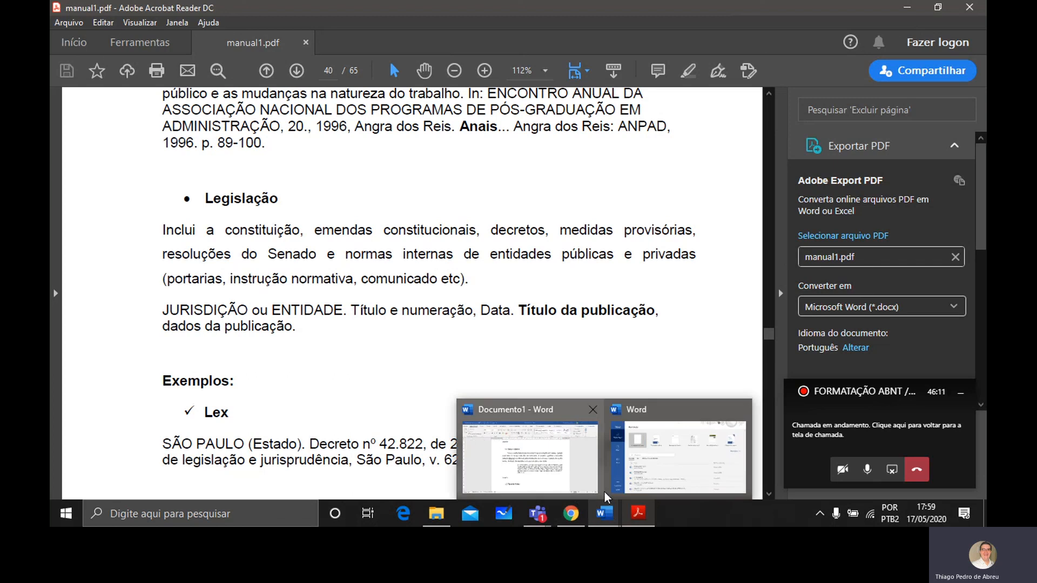
{"action": "left_click", "coordinate": [591, 459]}
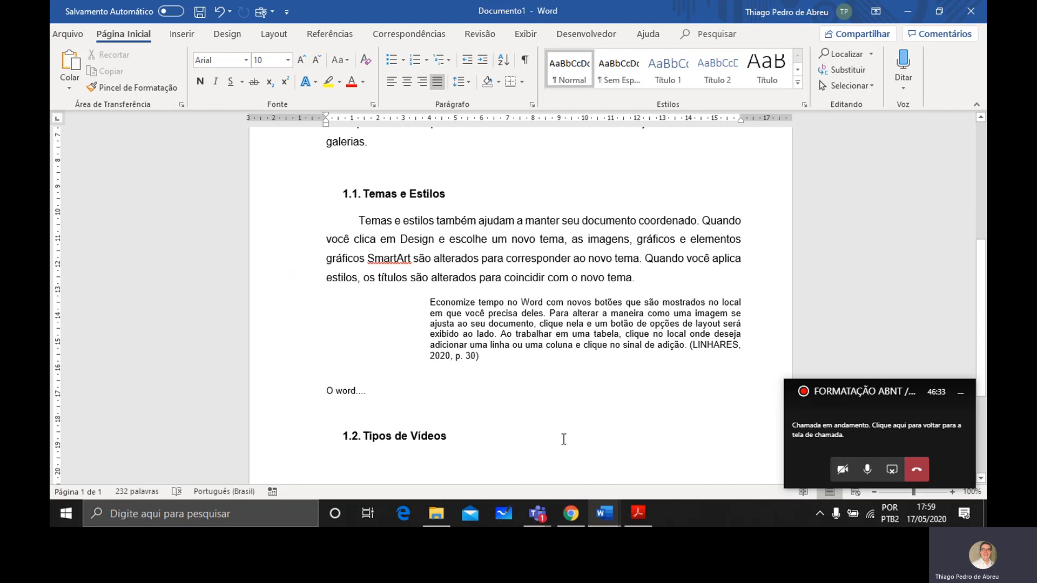
{"action": "scroll", "coordinate": [528, 403], "scroll_direction": "up", "scroll_amount": 5}
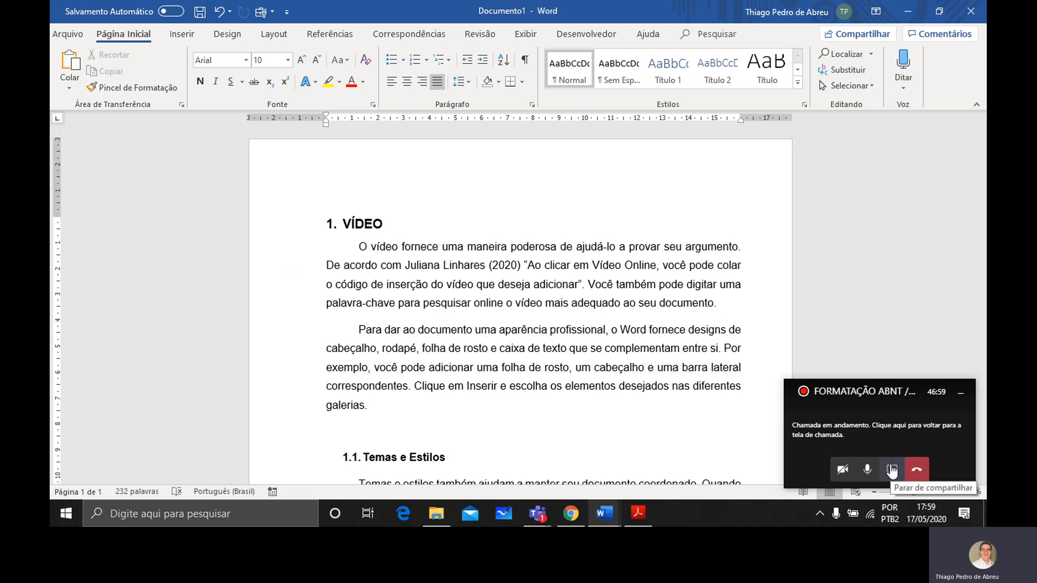
- Stop sharing the screen in the call panel, keeping Documento1's opening paragraphs in view
{"action": "left_click", "coordinate": [892, 470]}
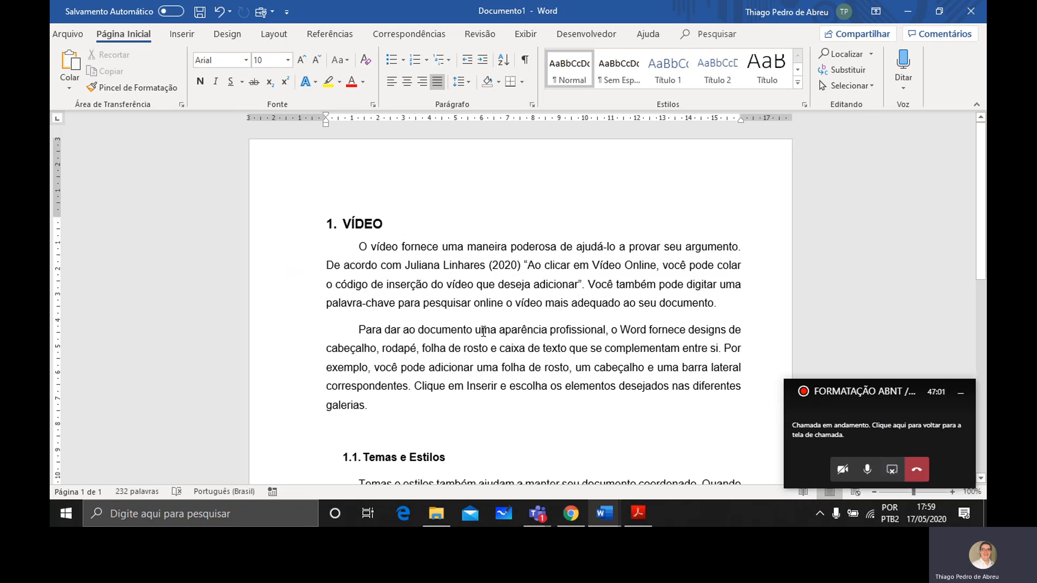
{"action": "scroll", "coordinate": [502, 328], "scroll_direction": "down", "scroll_amount": 8}
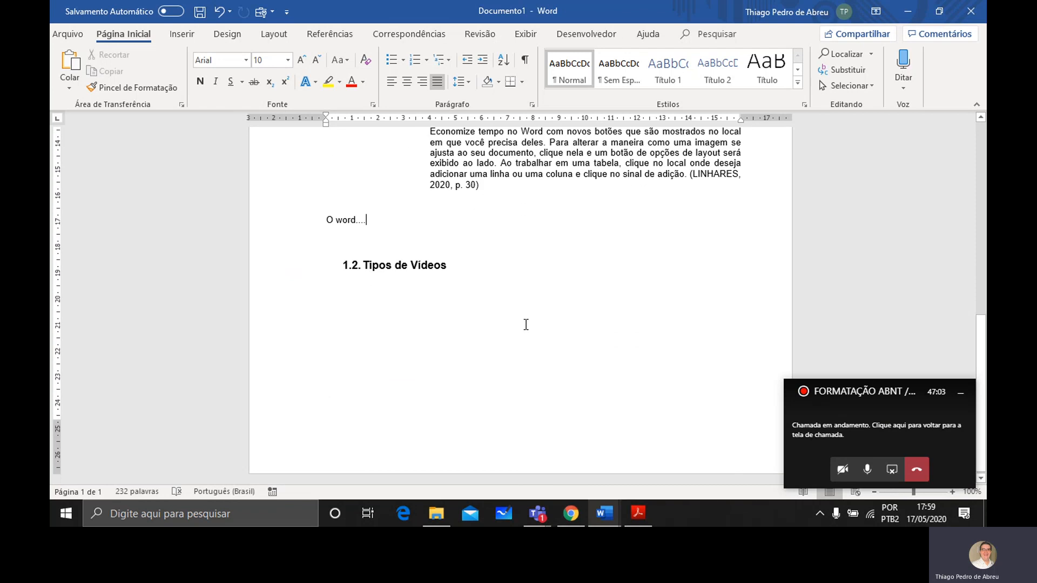
{"action": "scroll", "coordinate": [526, 324], "scroll_direction": "up", "scroll_amount": 10}
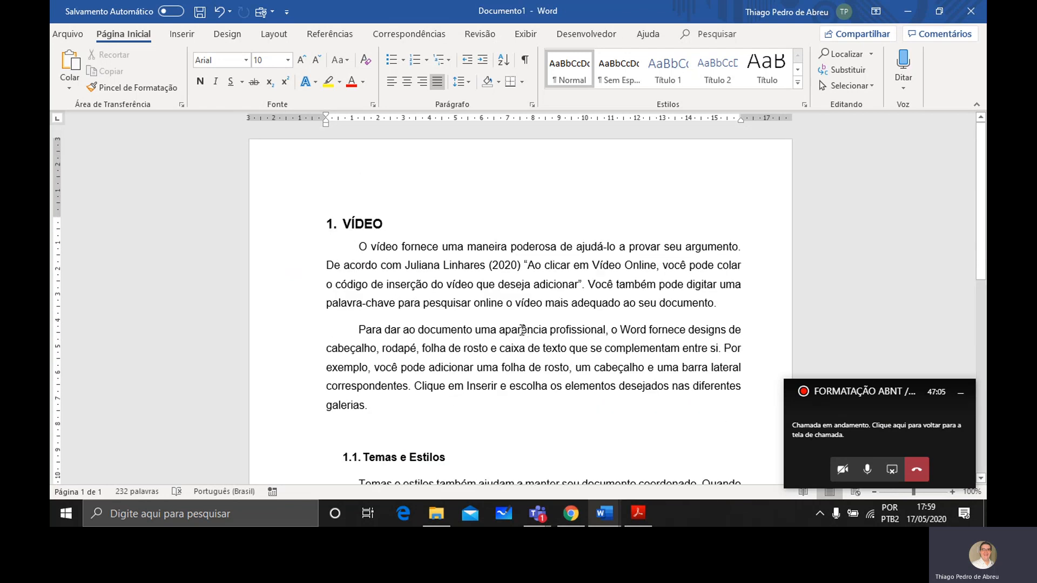